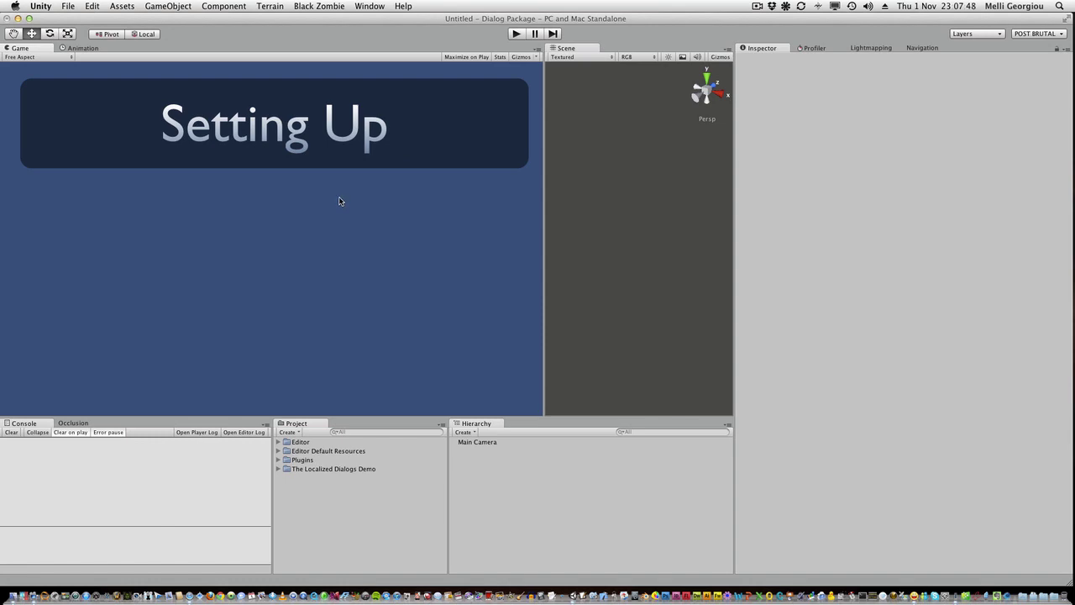
Step: Open the tag manager from the Main Camera's tag setting and check the entry for the DialogController tag
click(492, 444)
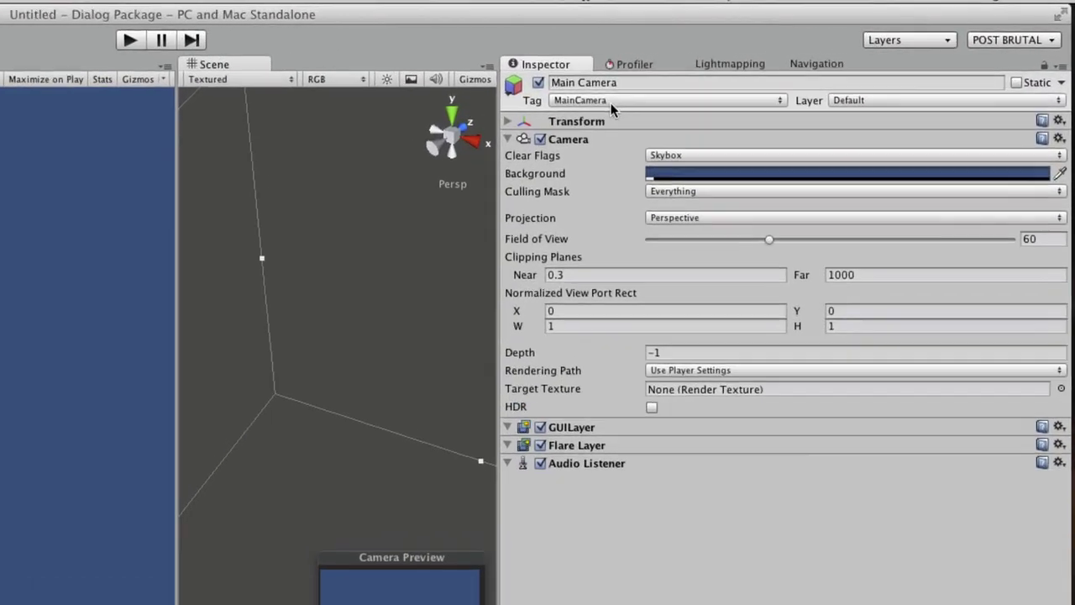
click(761, 76)
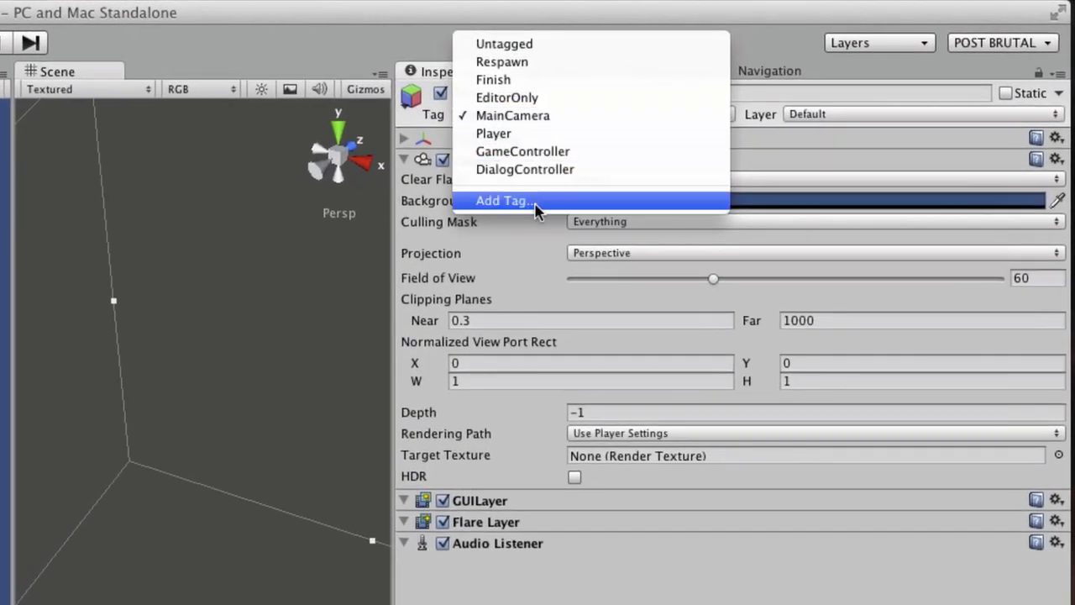
click(772, 129)
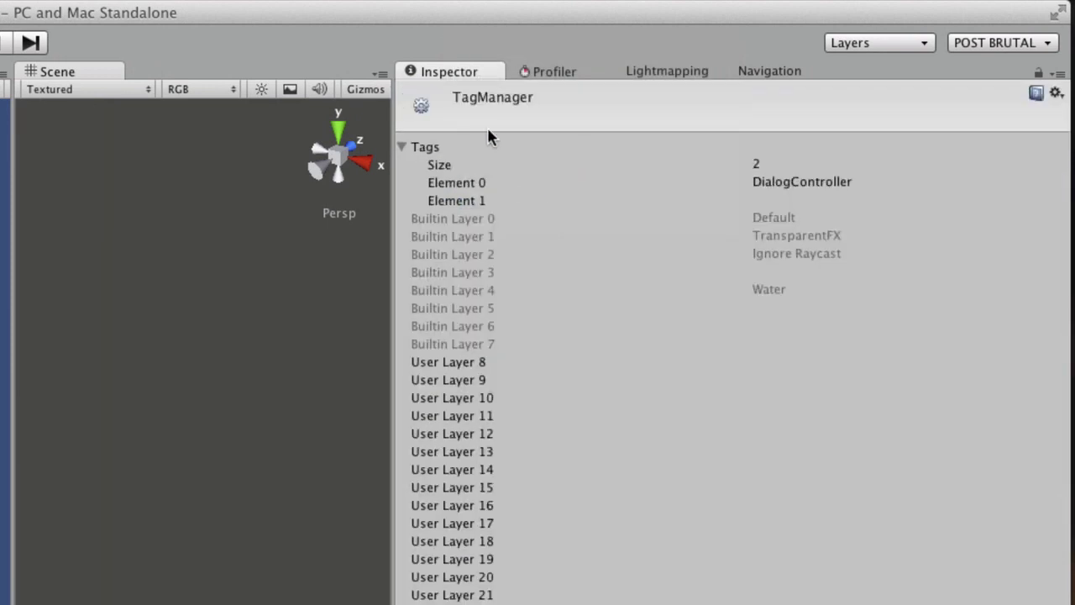
click(868, 180)
drag(871, 181, 703, 184)
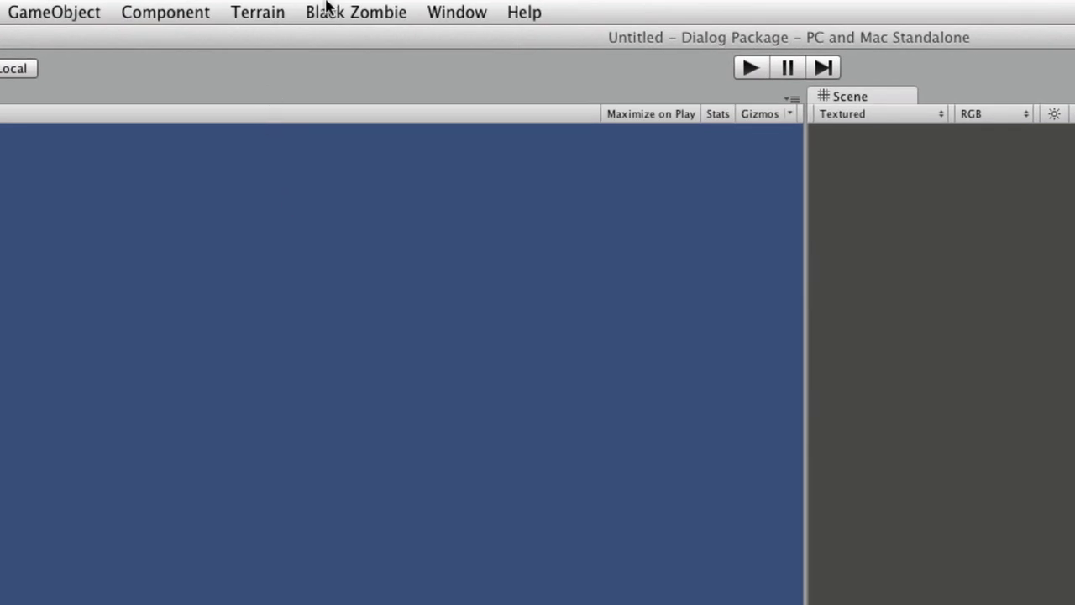
Step: Create a Dialog UI object in the scene with the Black Zombie Localized Dialogs tools
click(327, 6)
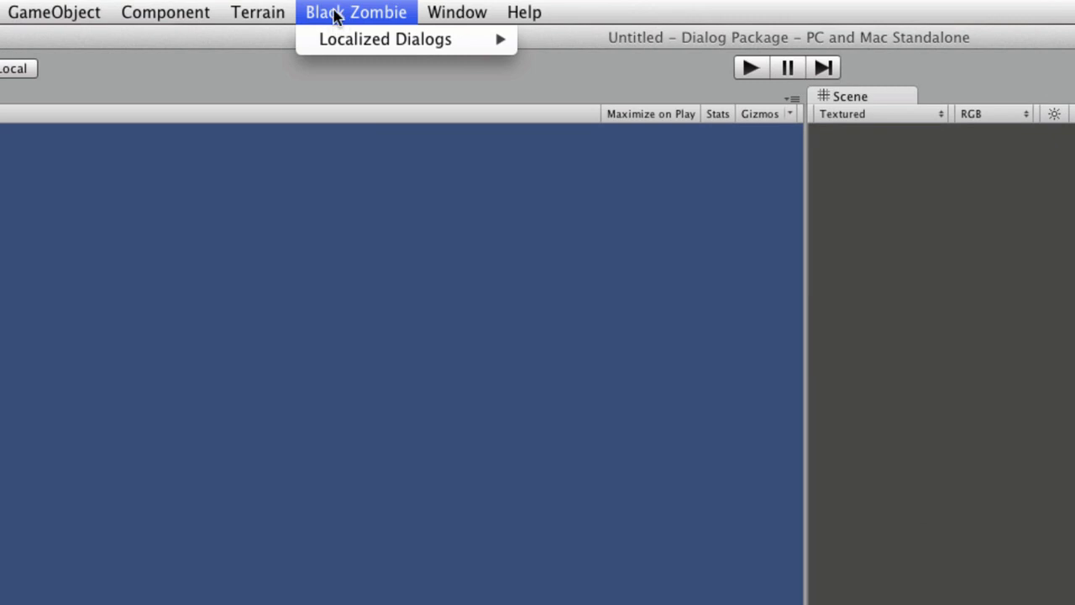
mouse_move(351, 41)
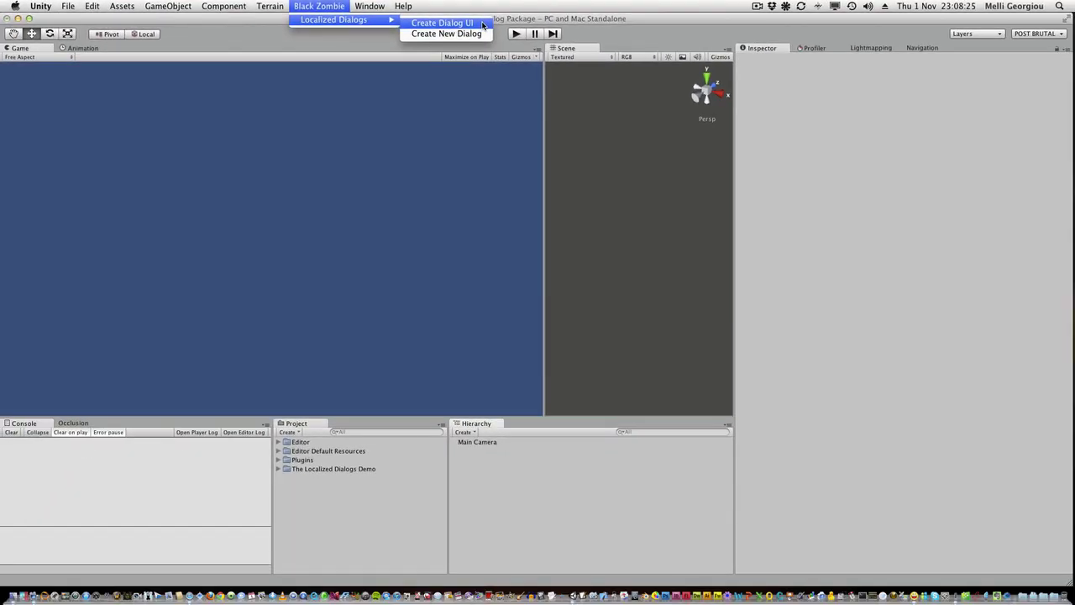
click(483, 26)
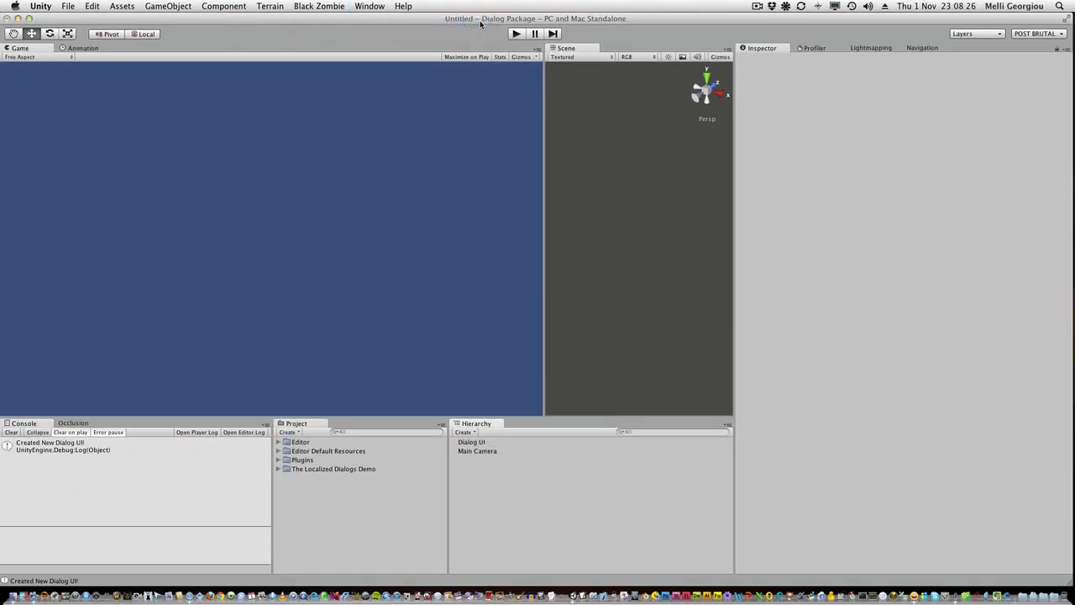
Step: Select the Dialog UI object and examine the settings of its Audio Source and Dialog UI script
click(480, 443)
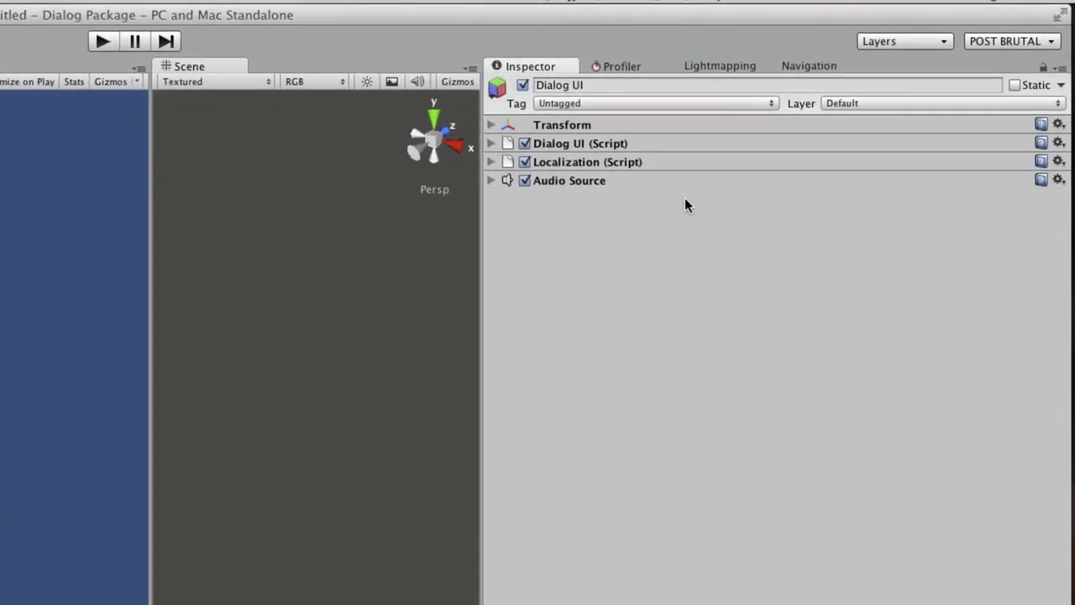
click(647, 179)
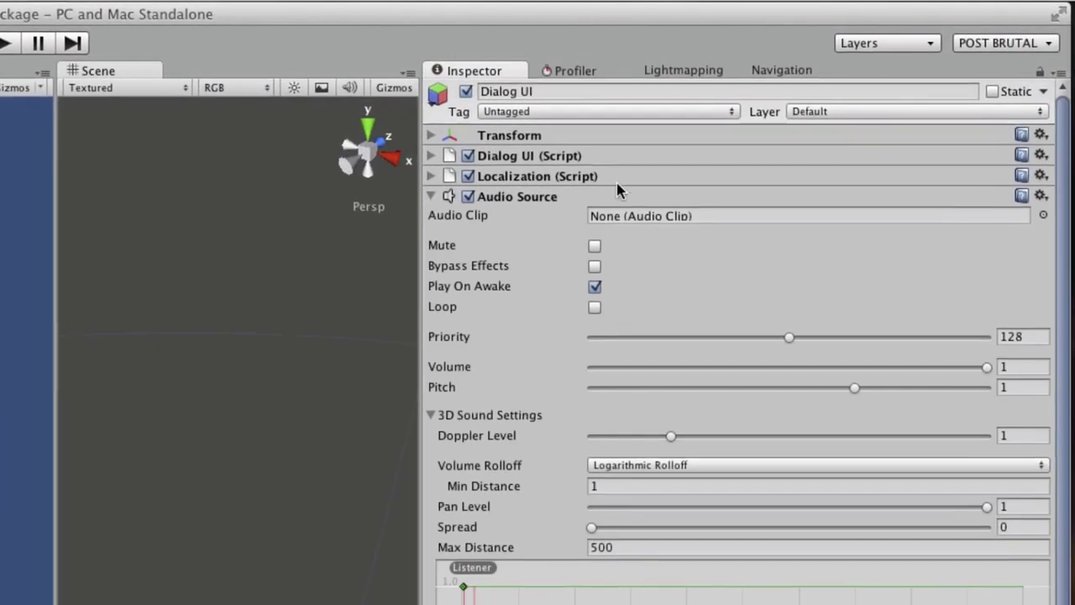
click(643, 181)
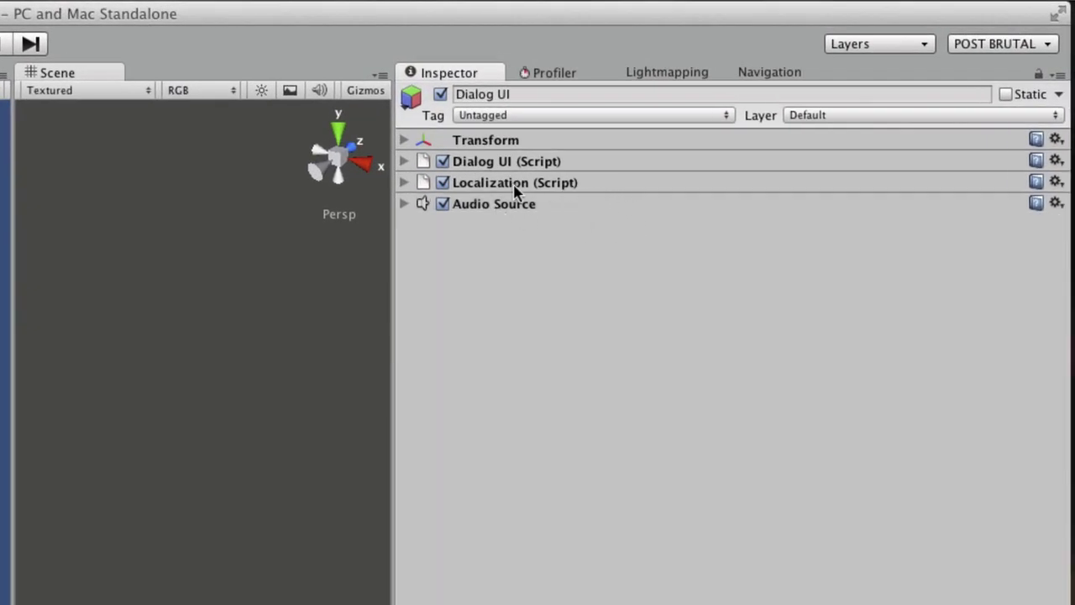
click(496, 163)
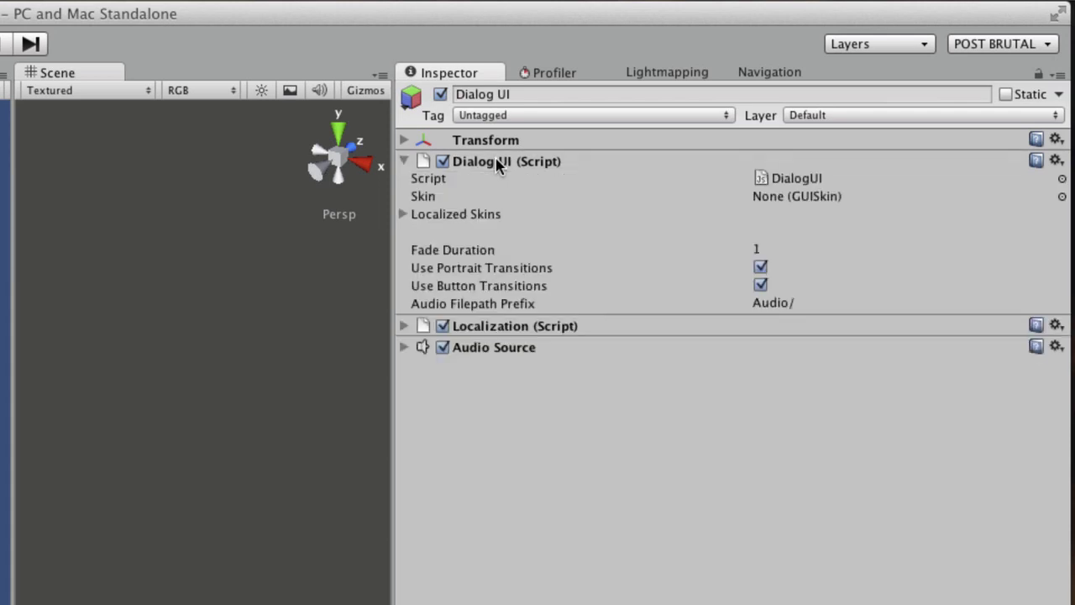
click(532, 166)
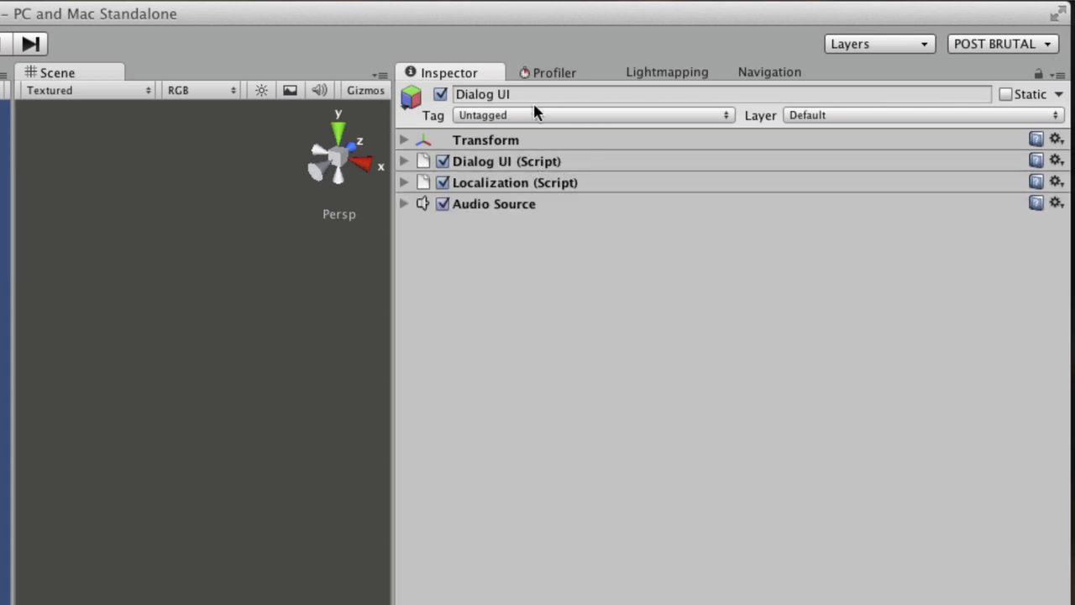
Step: Enable the Chinese language and Build Template in the Dialog UI's Localization script, then collapse its settings
click(528, 188)
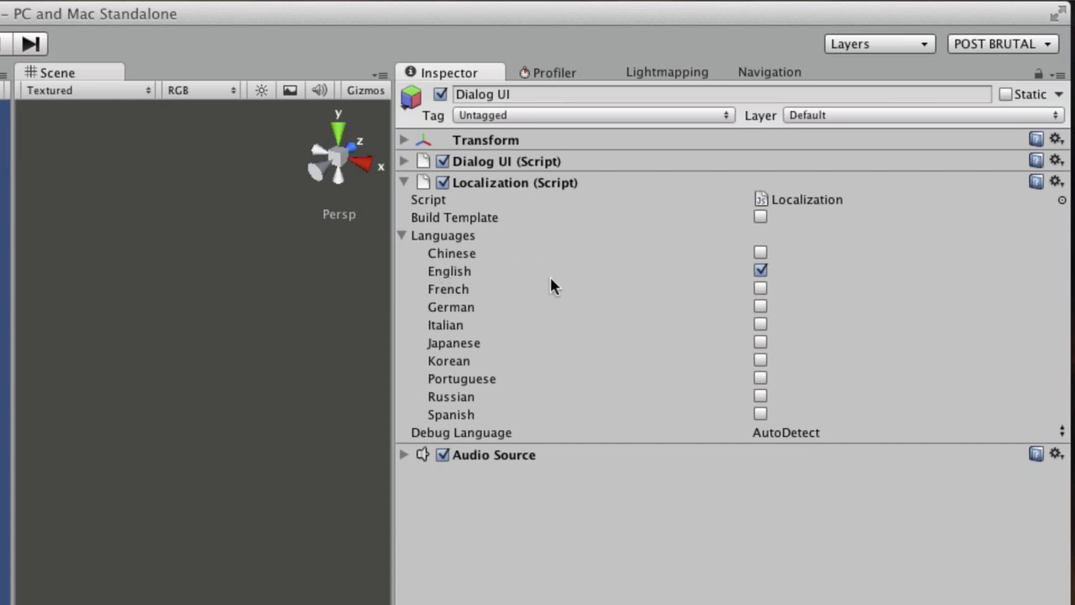
click(761, 254)
click(761, 216)
click(456, 237)
click(508, 182)
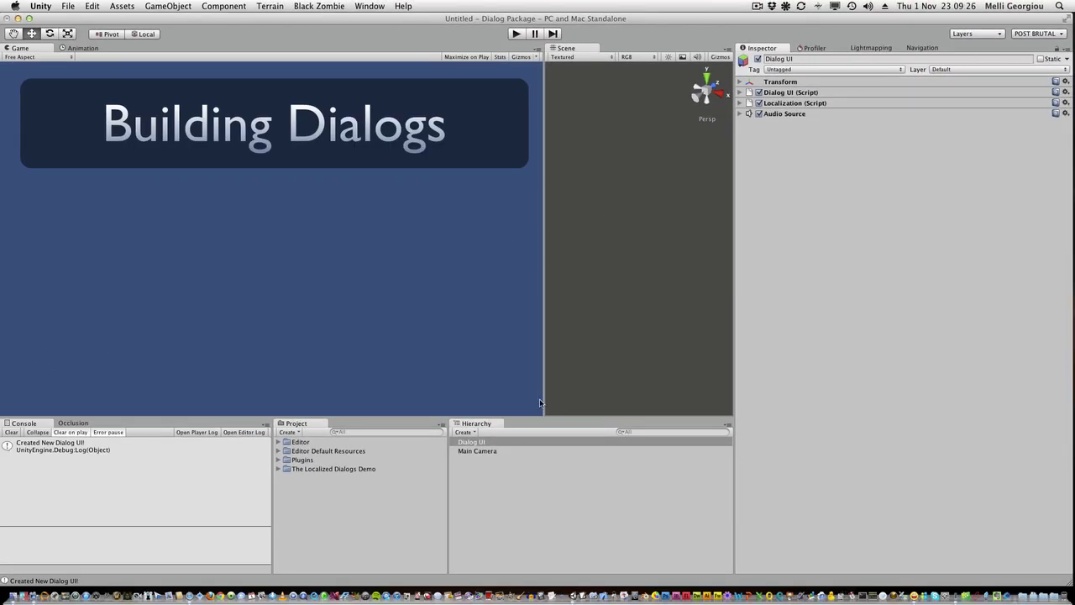
Step: Create a new dialog object in the scene with the Black Zombie Localized Dialogs tools
click(508, 471)
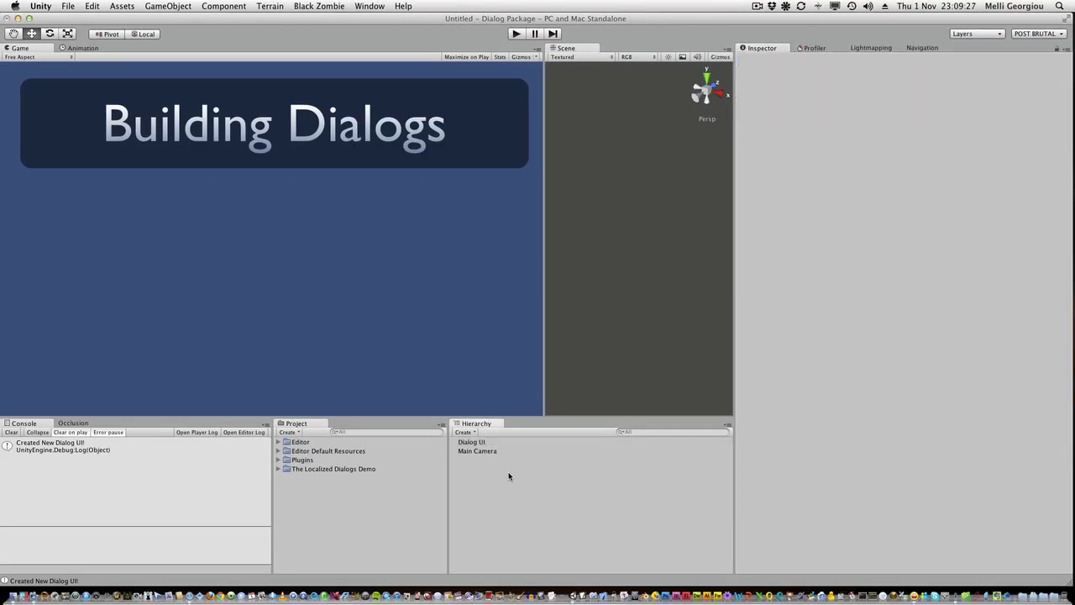
click(324, 5)
mouse_move(344, 20)
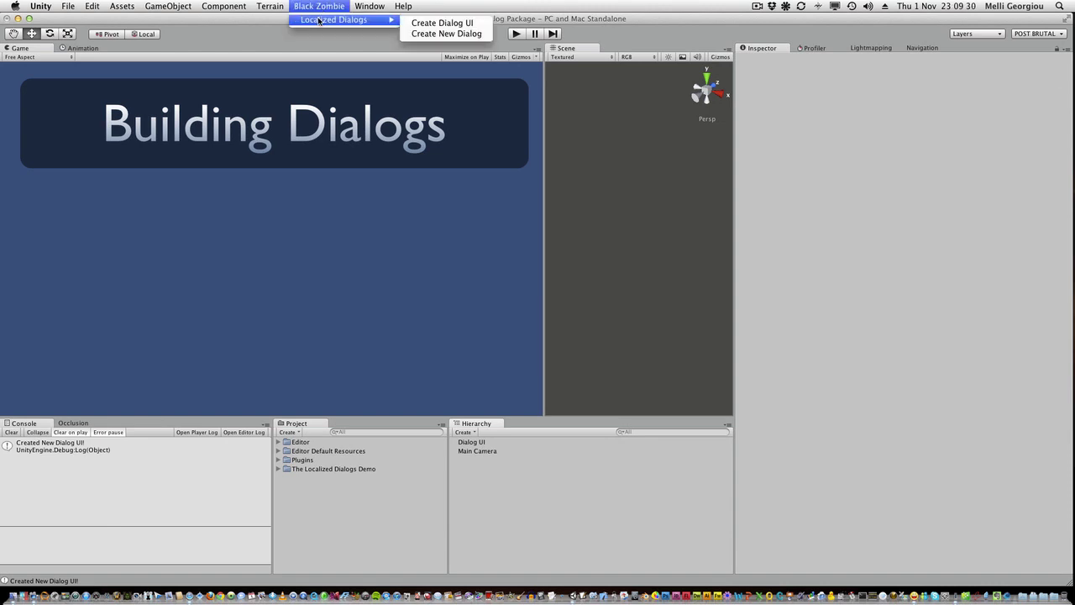
click(420, 35)
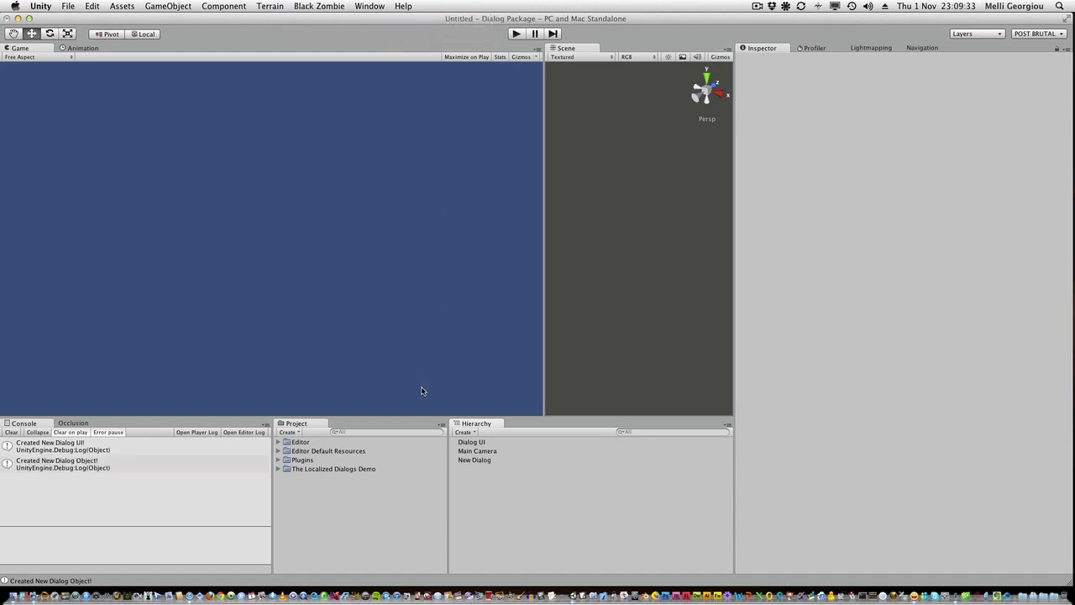
Step: Select the New Dialog object and turn on Auto Play in its Dialog Controller
click(465, 460)
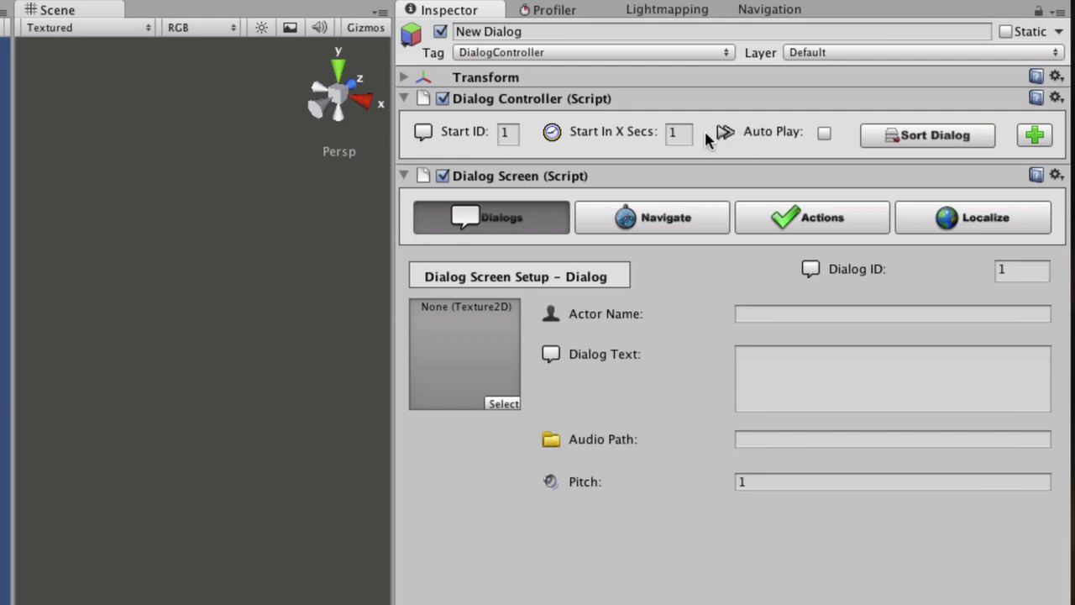
click(820, 136)
click(505, 135)
click(998, 270)
click(1036, 274)
Step: Set the dialog screen's actor name to "Invisible Guy" and its dialog text to "This is our first screen"
click(833, 315)
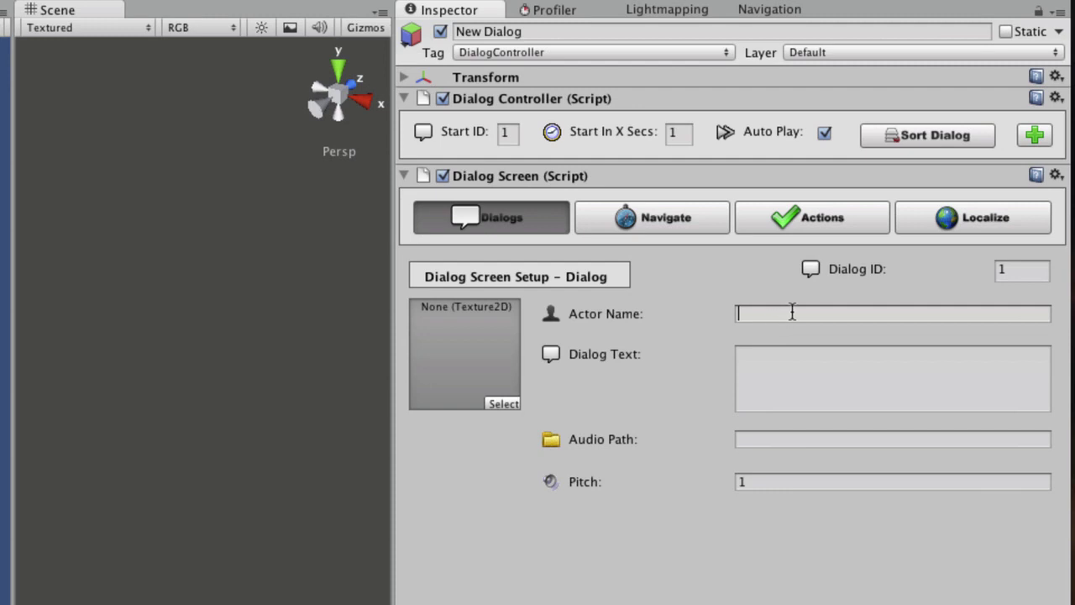
text(Invisible Guy)
key(Return)
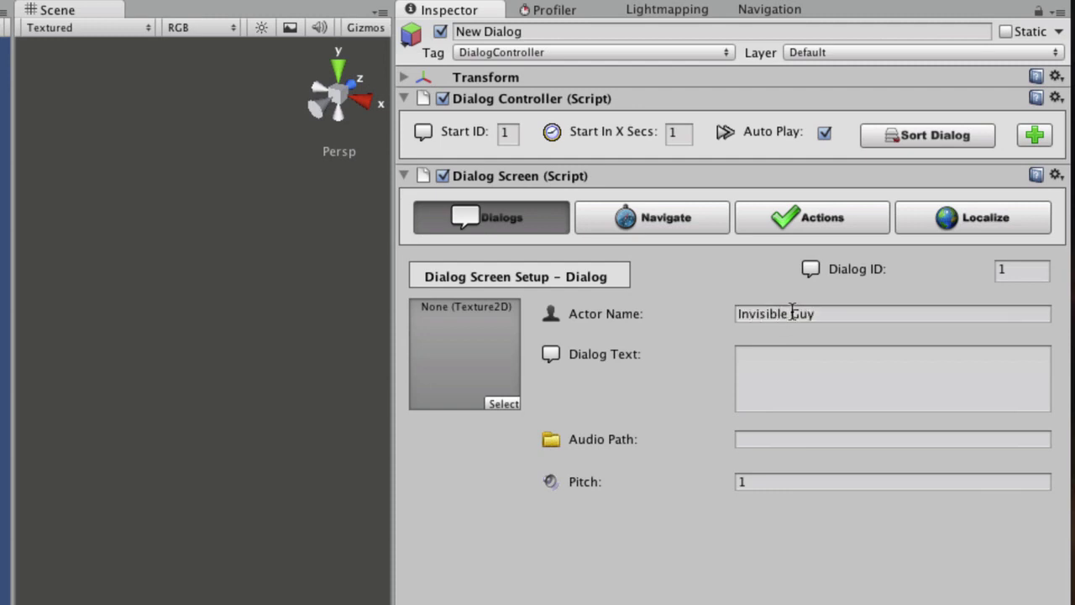
click(845, 378)
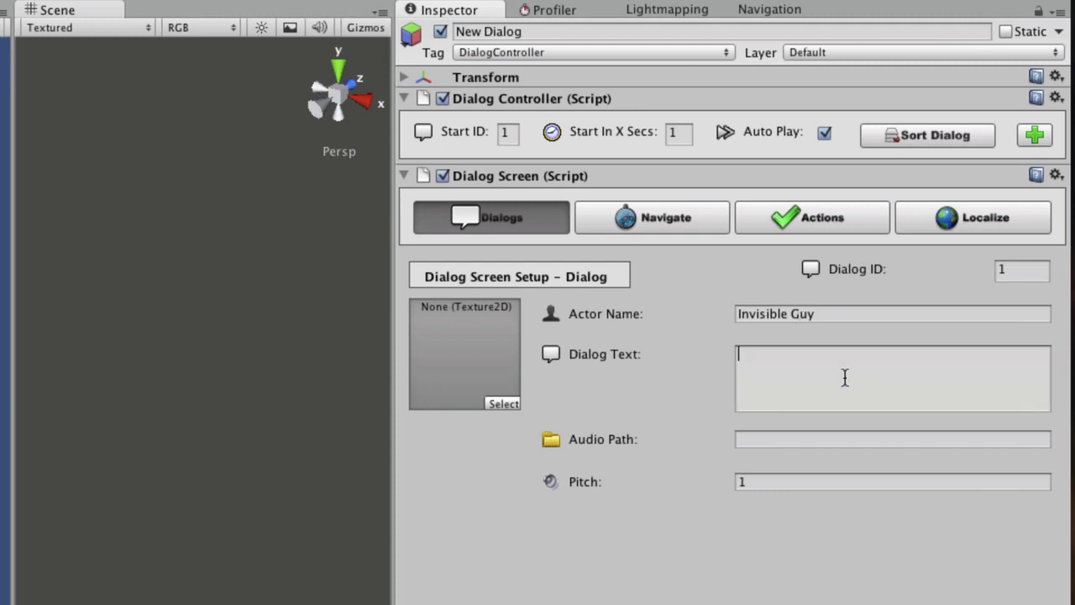
text(This is our first screen)
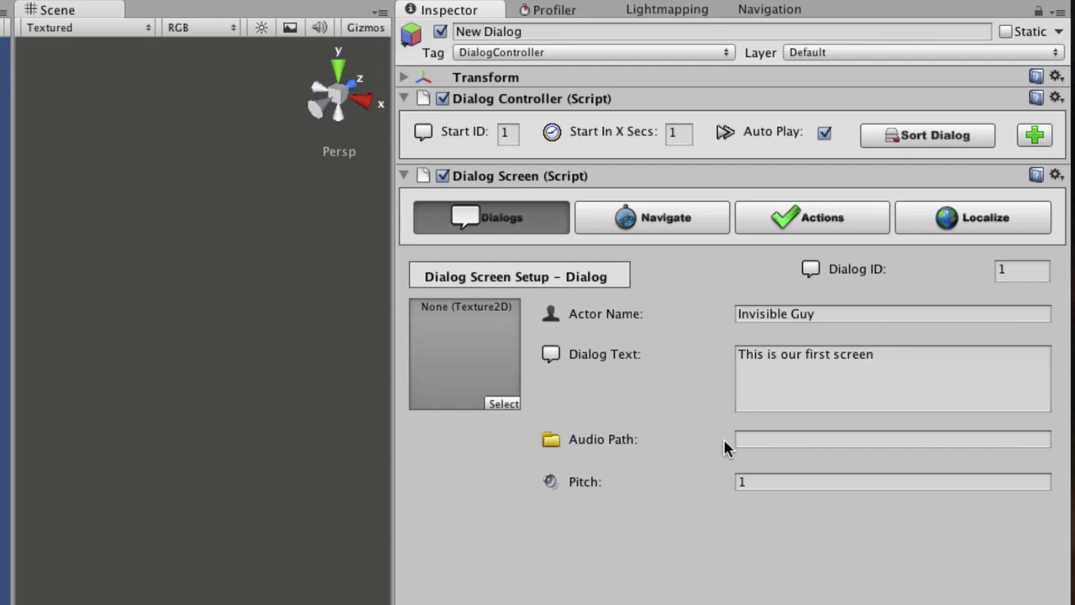
Step: Assign the green check mark texture from the demo's Textures folder as the dialog screen's portrait image
click(758, 440)
click(745, 482)
click(781, 484)
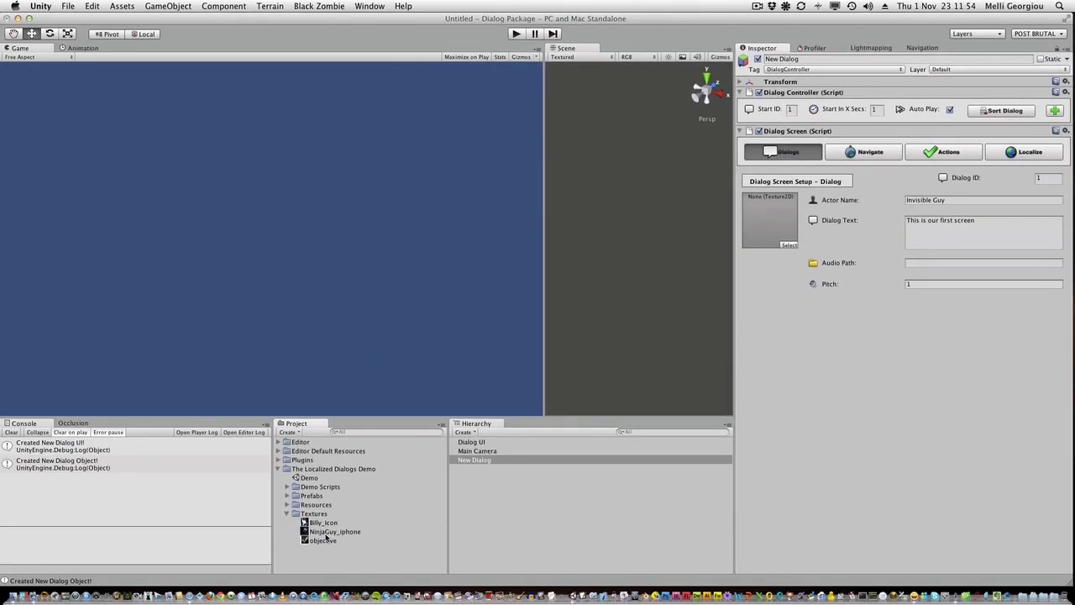
click(327, 541)
drag(328, 541, 771, 232)
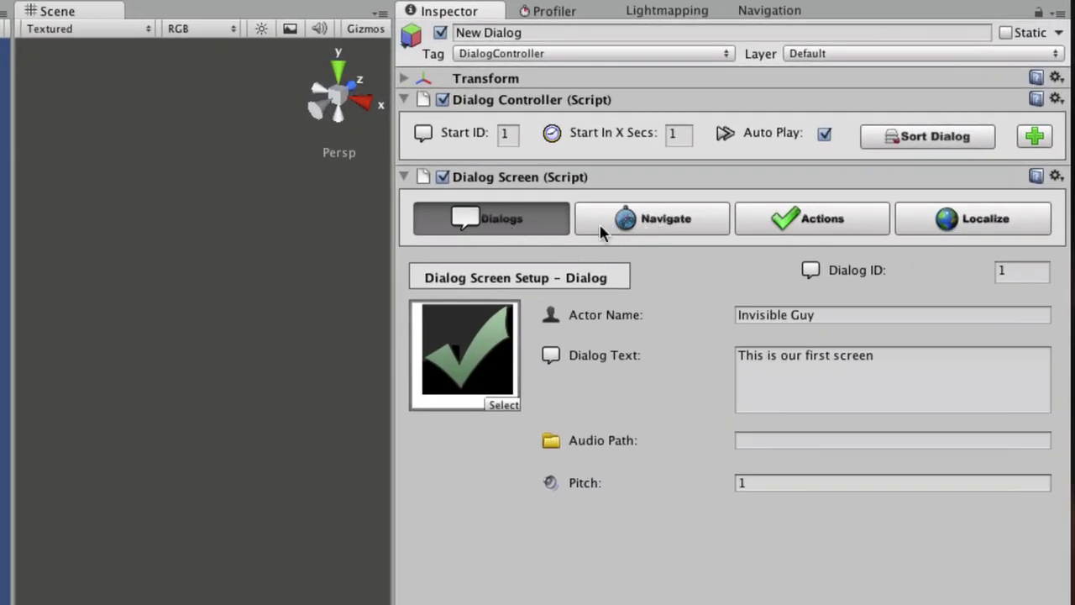
Step: Mark the dialog screen as the Last Dialog in its navigation settings
click(619, 223)
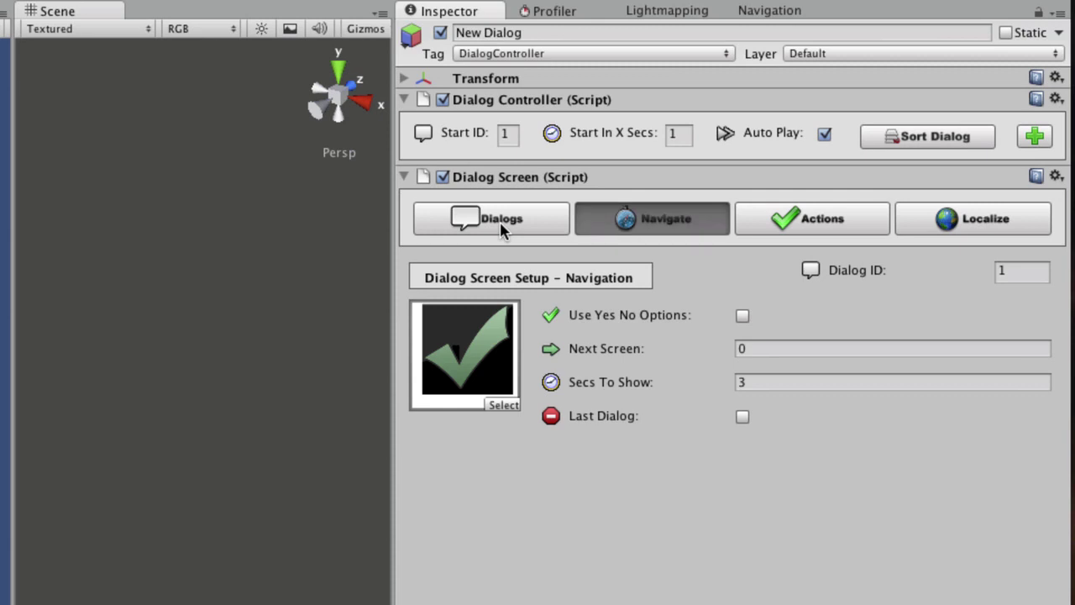
click(529, 222)
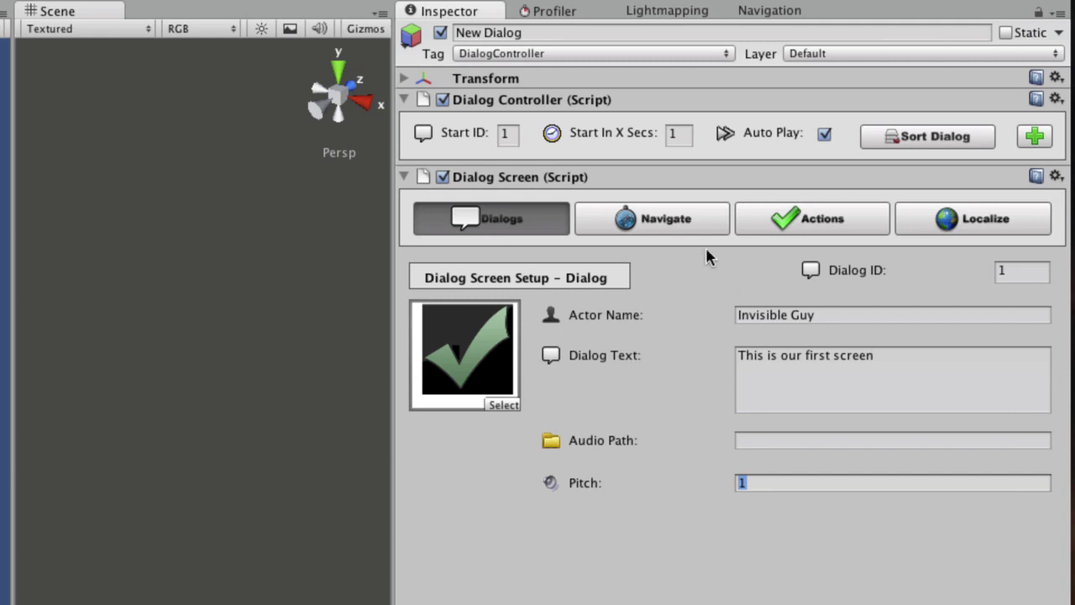
click(651, 227)
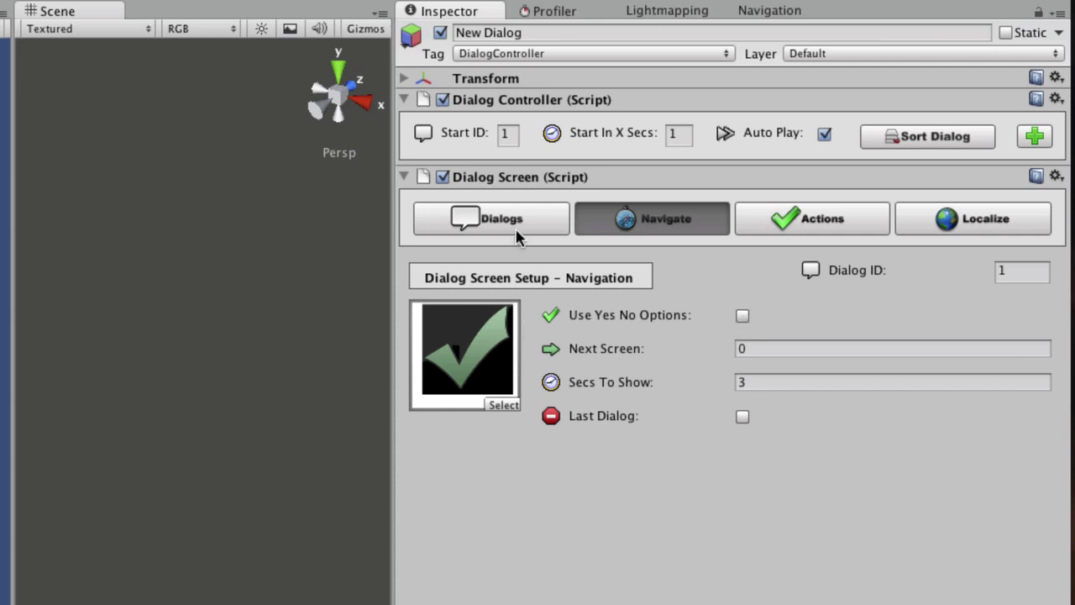
click(749, 349)
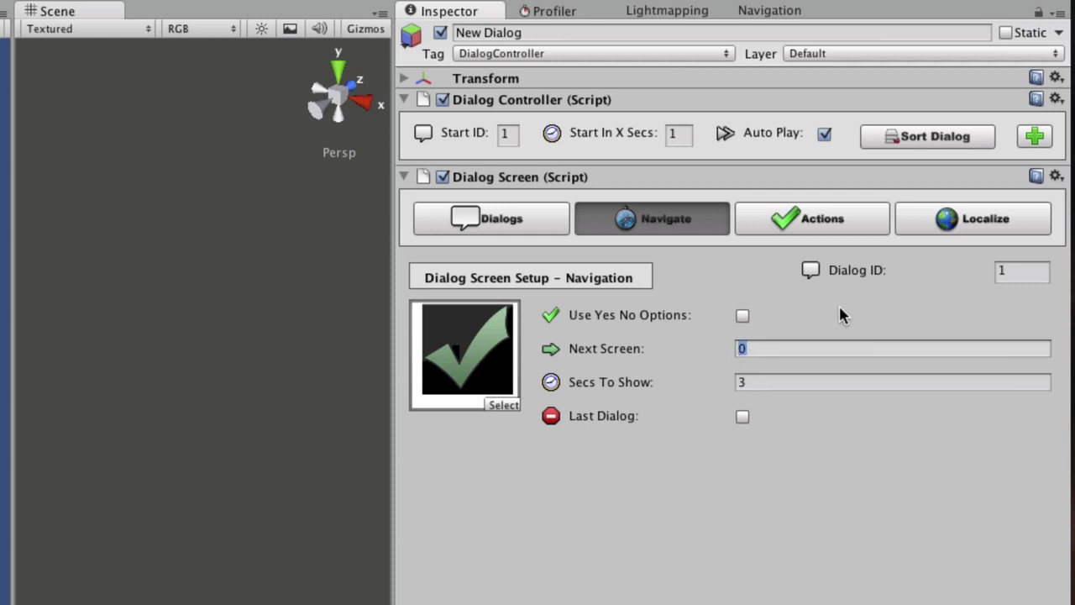
click(742, 416)
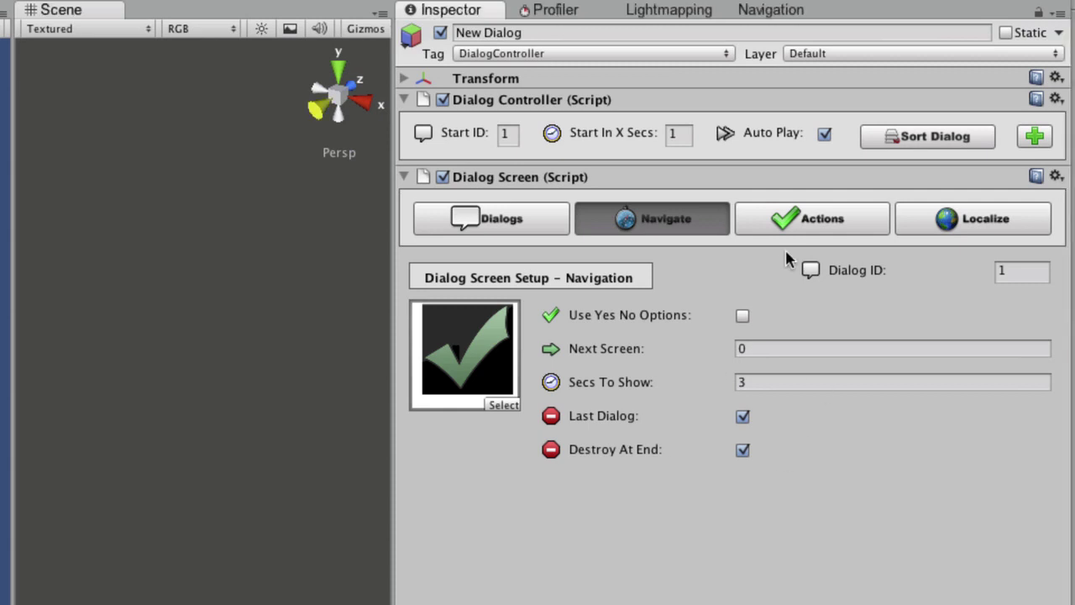
Step: Examine the dialog screen's Actions settings and the English text and translation fields for Chinese in its Localization settings
click(792, 228)
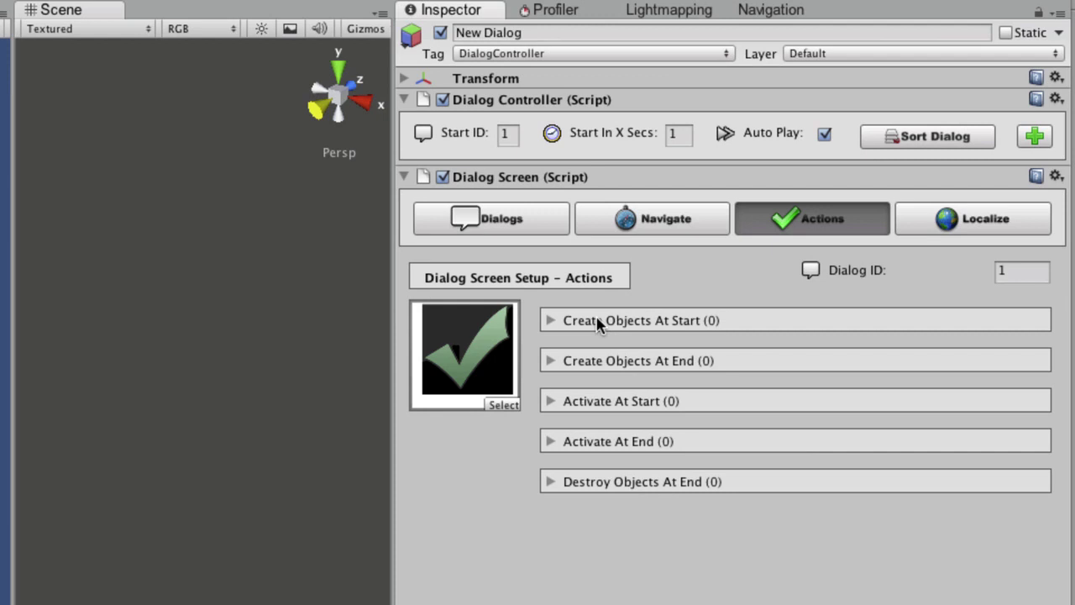
click(1017, 220)
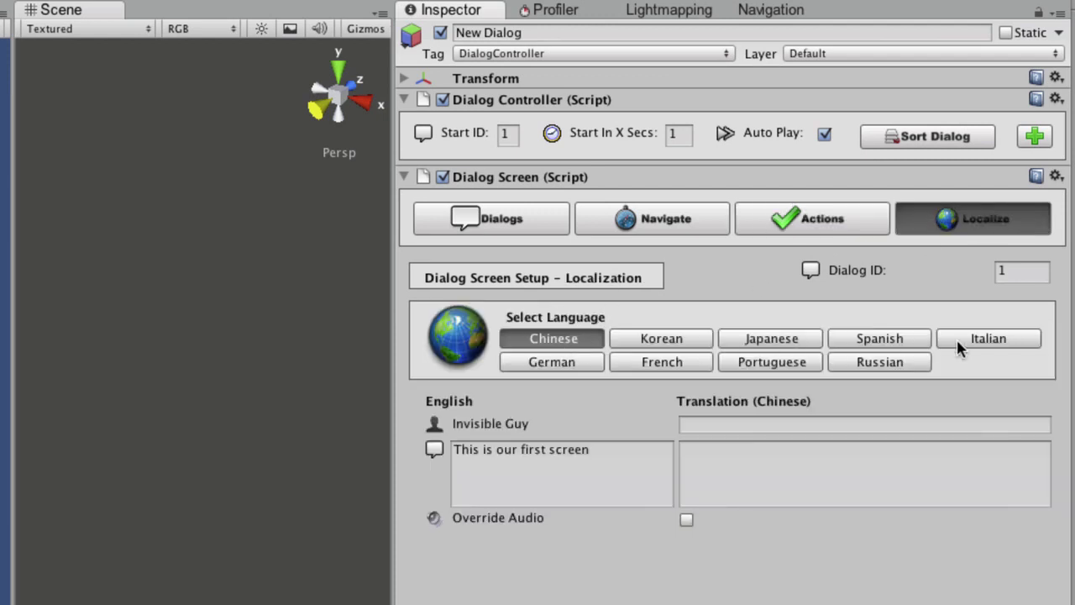
click(535, 335)
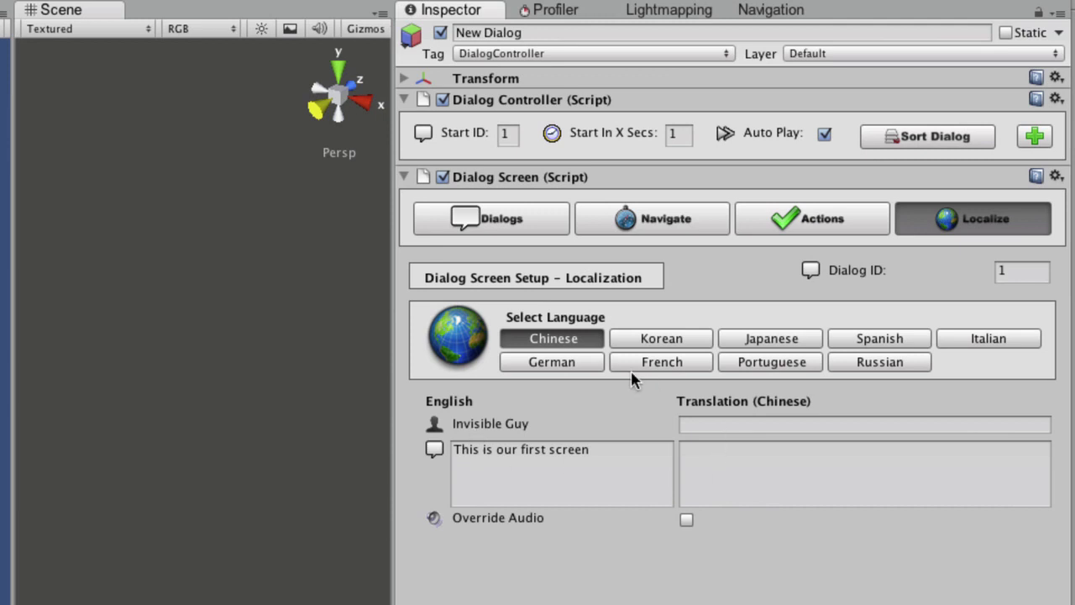
click(730, 461)
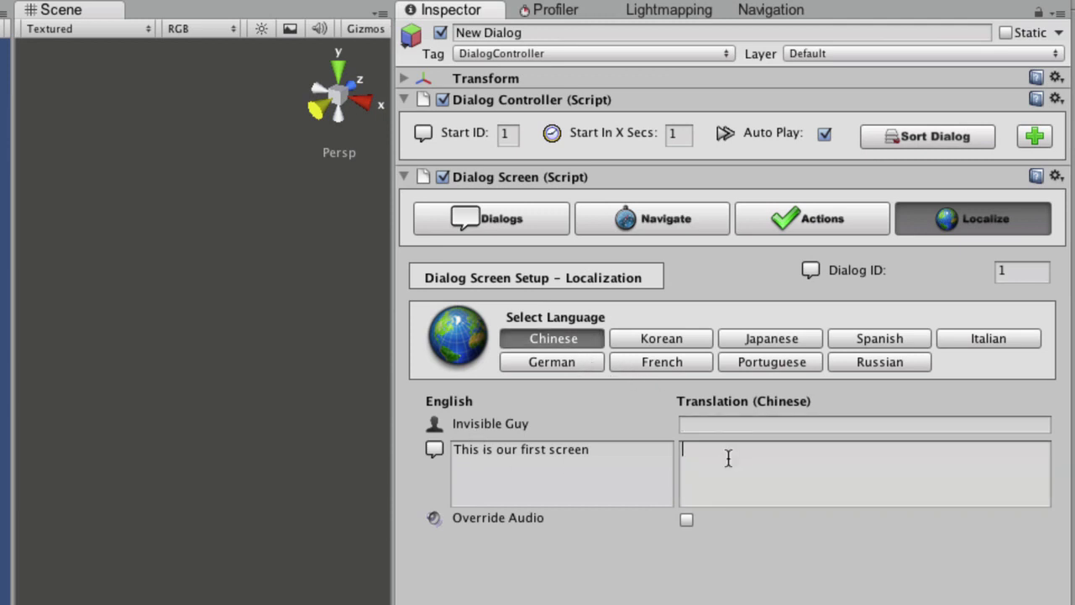
click(616, 463)
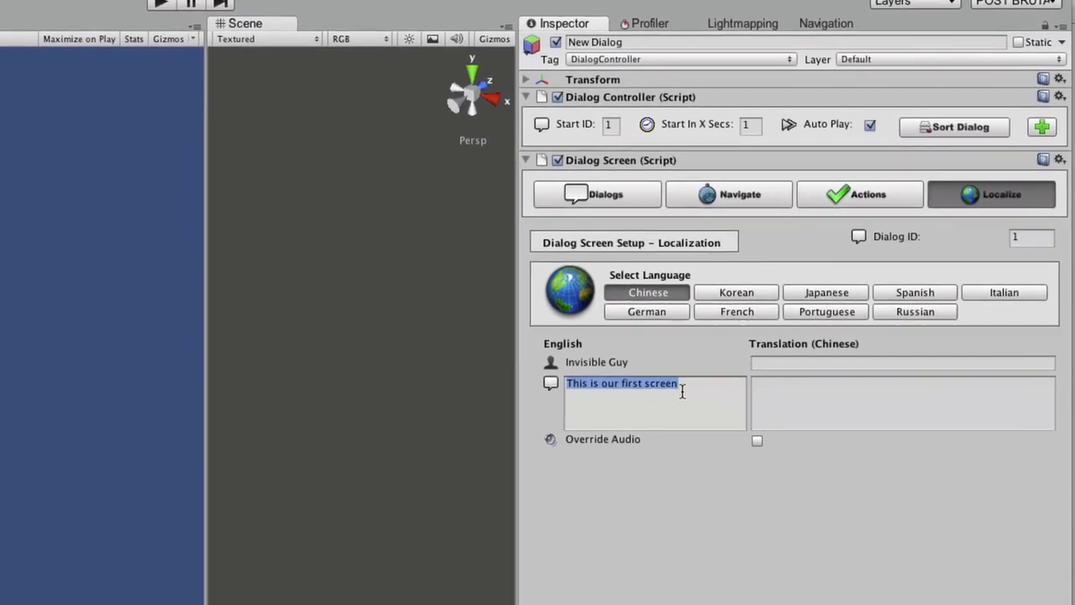
click(685, 391)
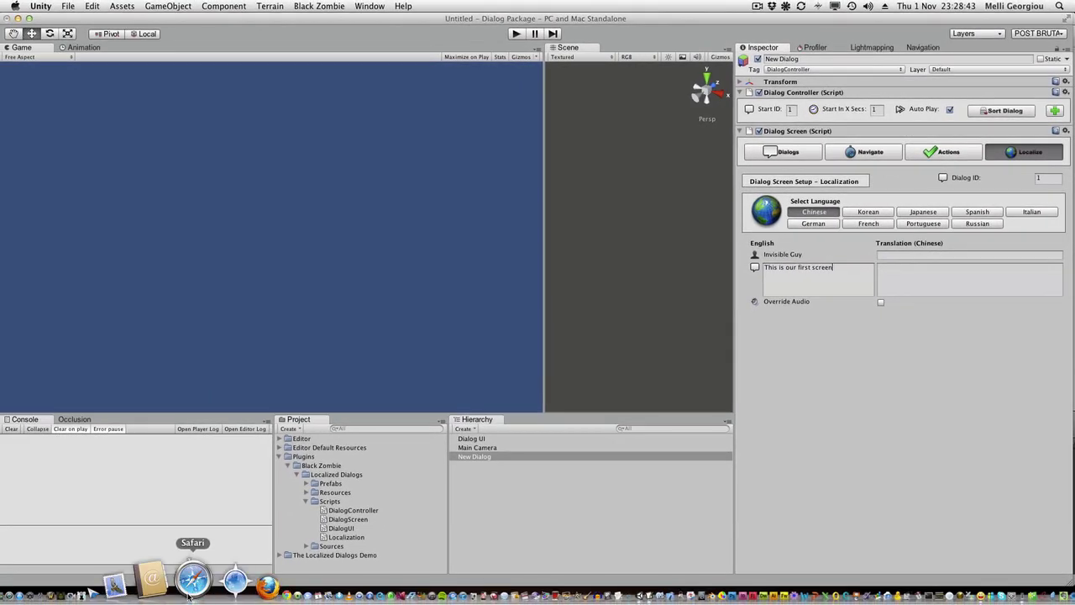
Step: Copy the Simplified Chinese translation of "This is our first screen" from Google Translate in Safari into the dialog text's Chinese translation in Unity
click(190, 596)
click(240, 201)
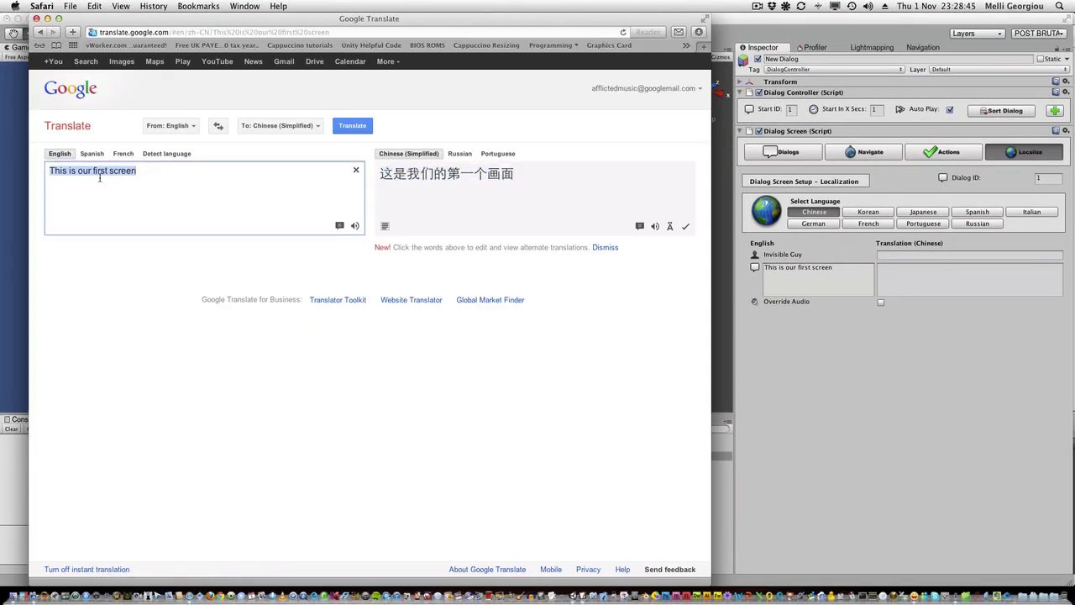
drag(547, 179, 382, 177)
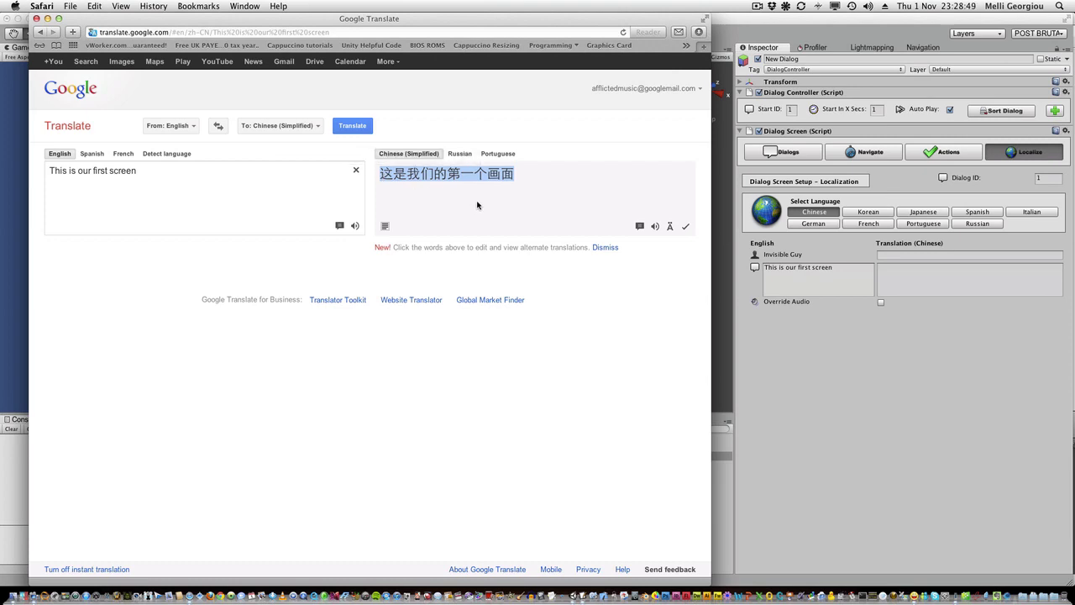
key(super+c)
key(super+c)
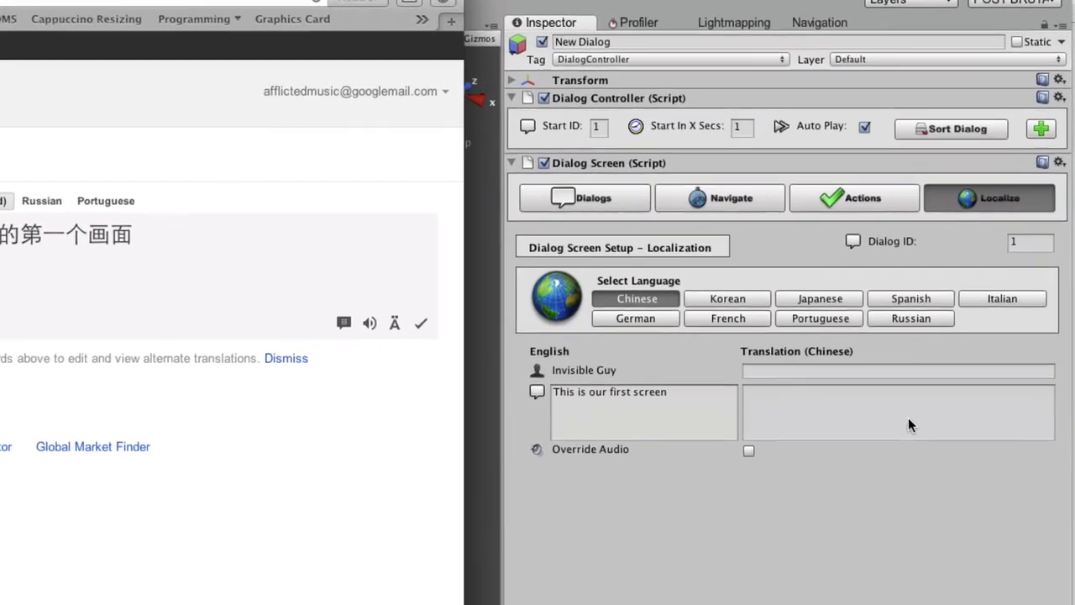
click(908, 420)
key(super+v)
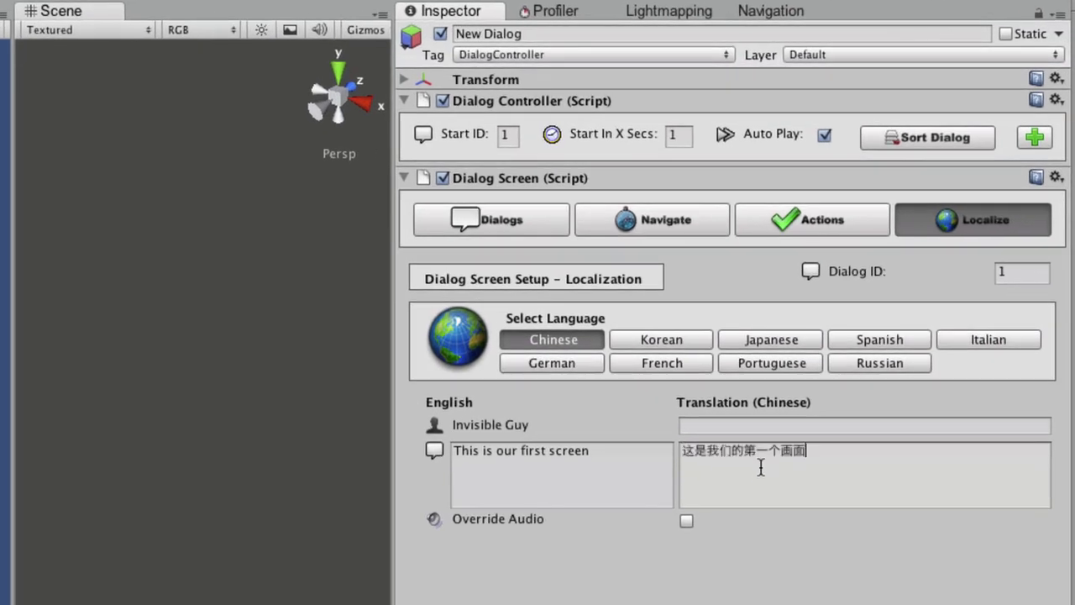
double_click(723, 464)
click(626, 460)
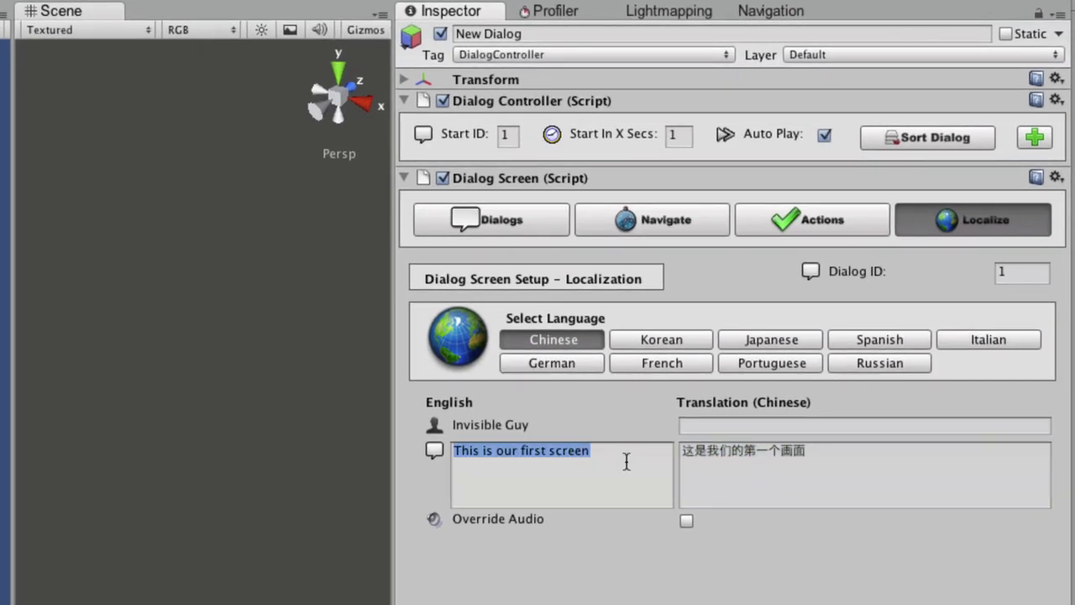
click(769, 487)
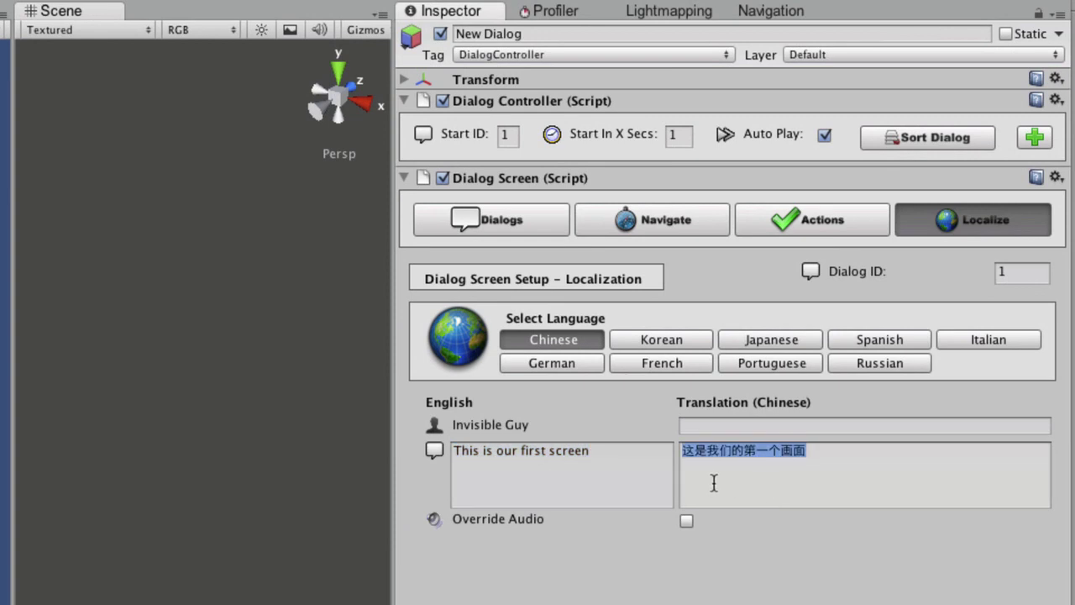
click(883, 449)
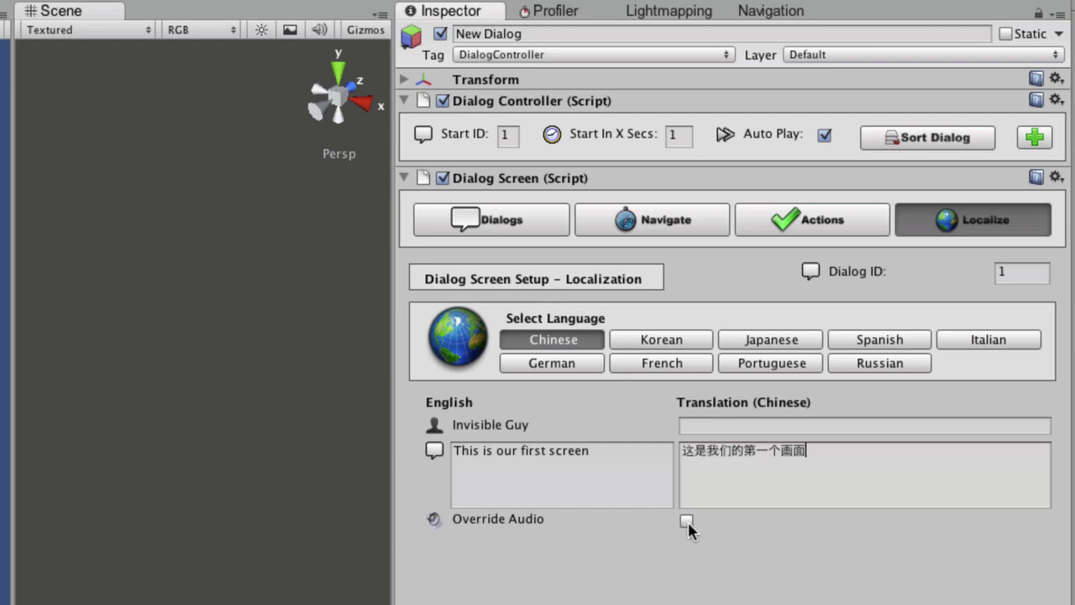
Step: Try Override Audio for the Chinese localization to inspect its new audio file path and pitch fields, and turn the option off again
click(543, 226)
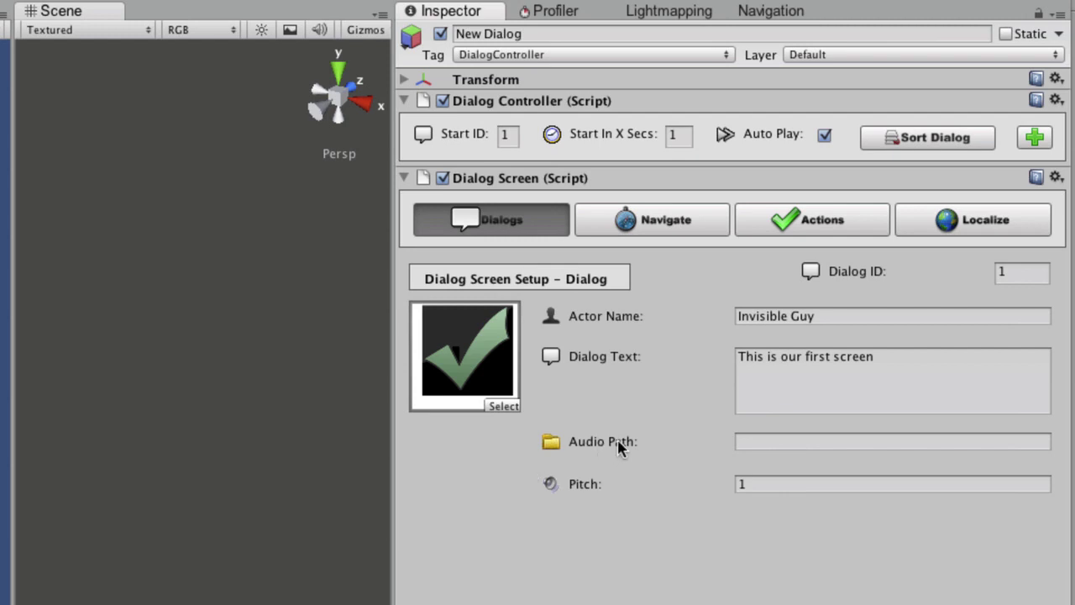
click(914, 222)
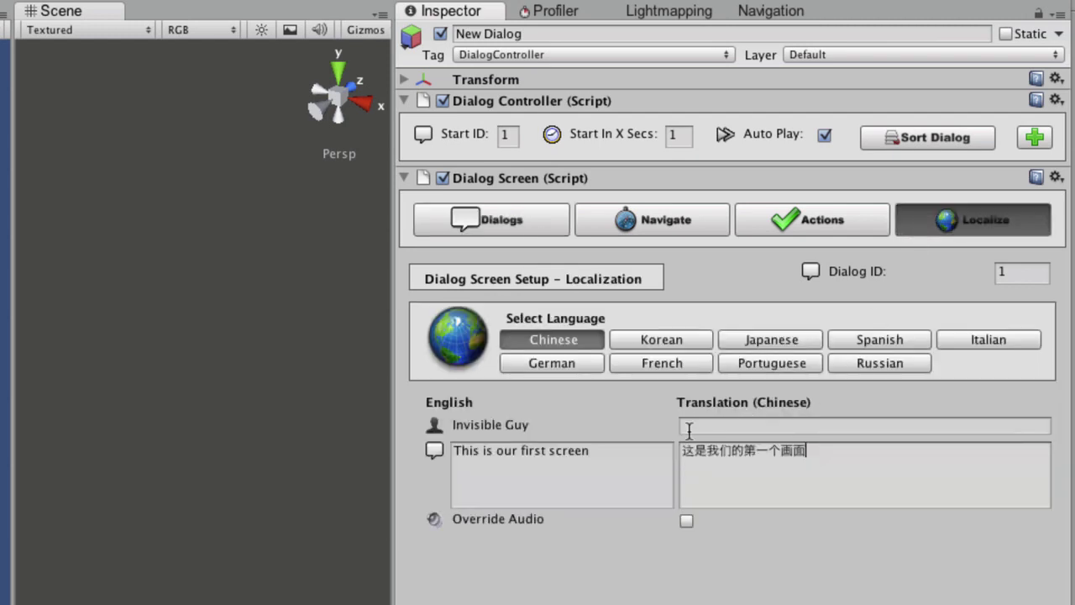
click(686, 520)
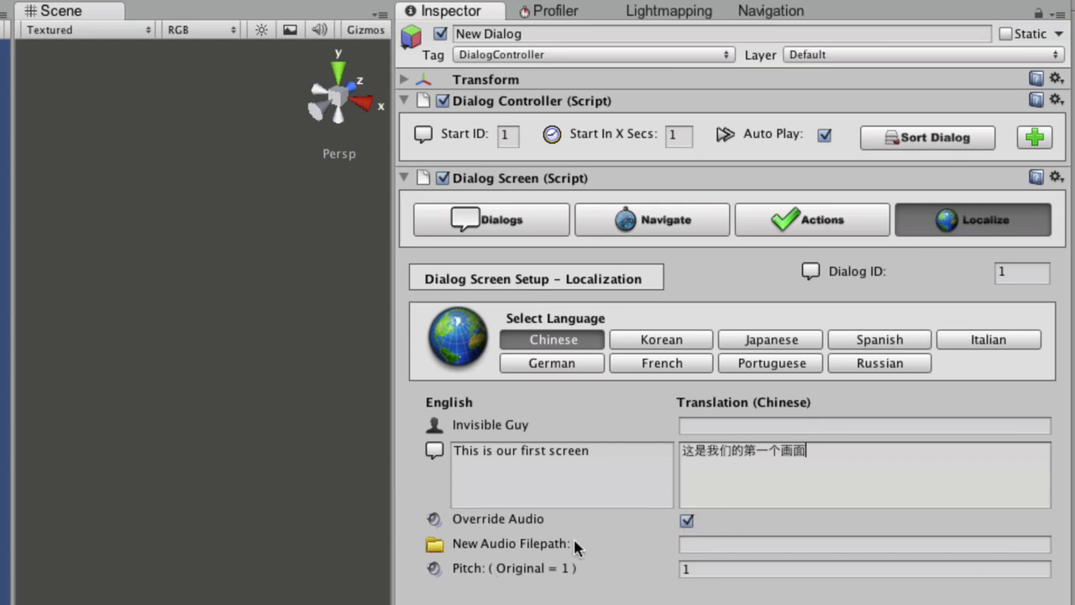
click(833, 544)
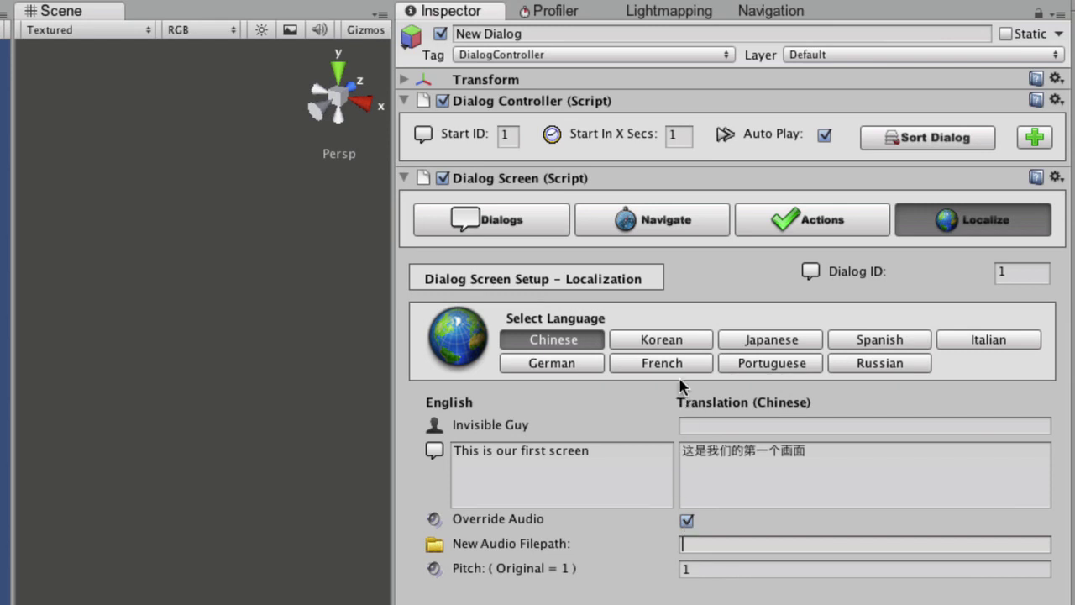
click(675, 341)
click(732, 341)
click(588, 345)
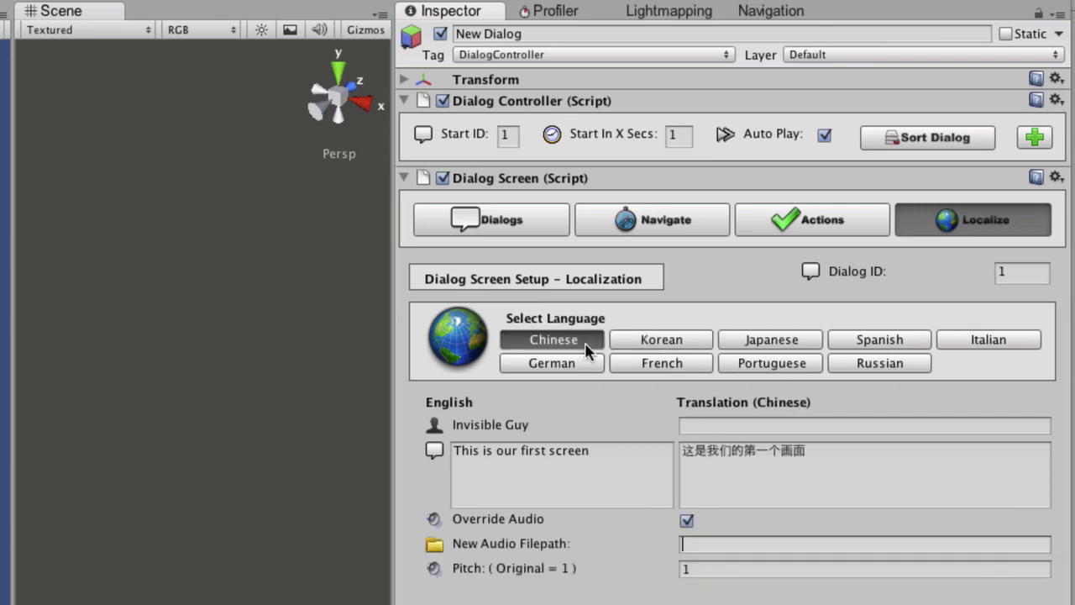
click(686, 520)
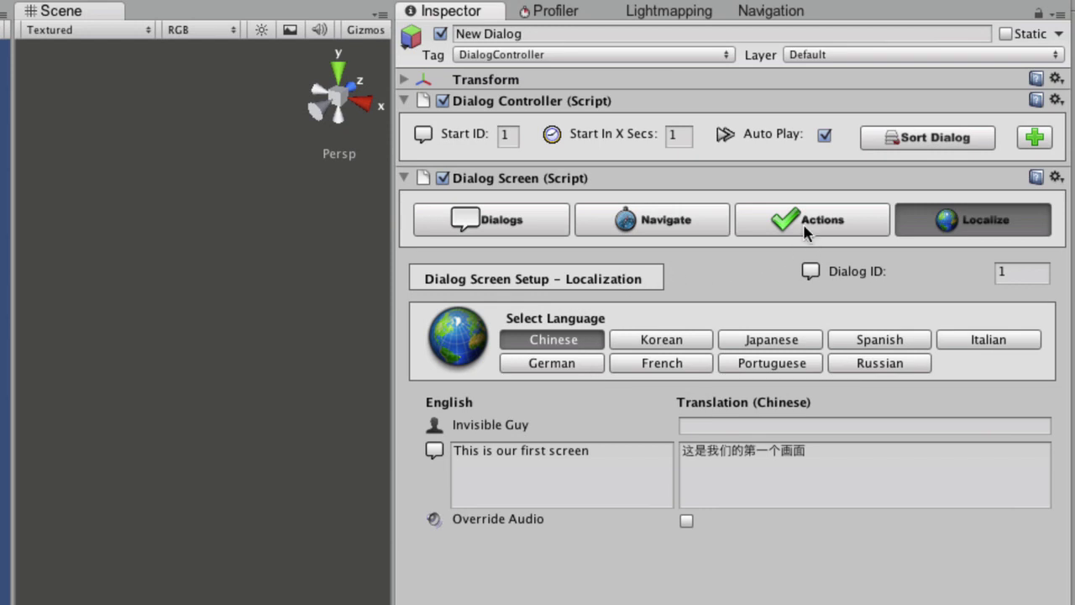
Step: Review the dialog screen's navigation and dialog settings, and play the scene to test the dialog before stopping playback
click(678, 227)
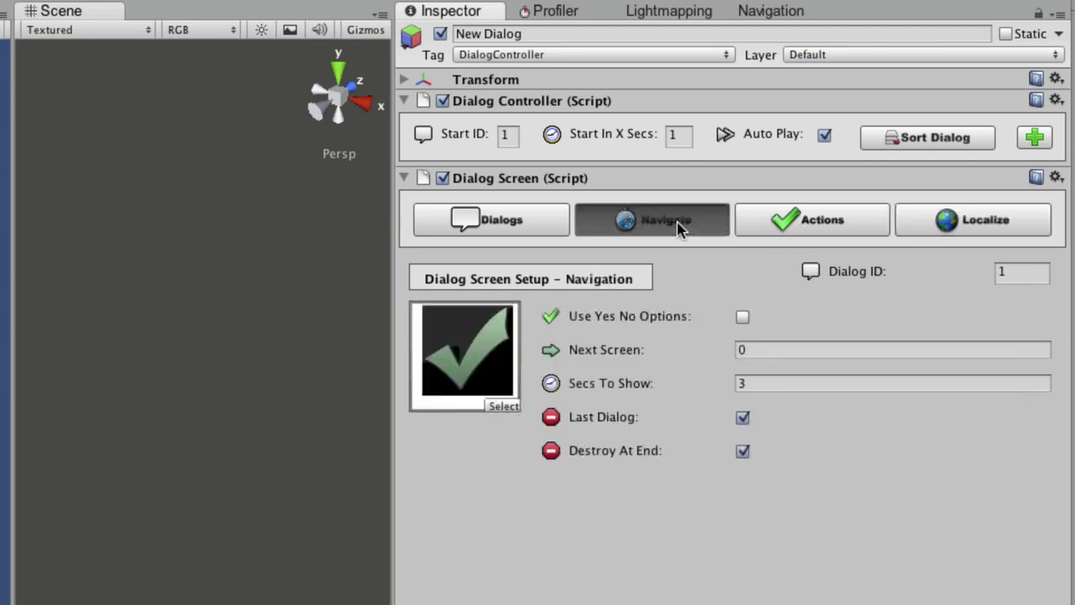
click(519, 230)
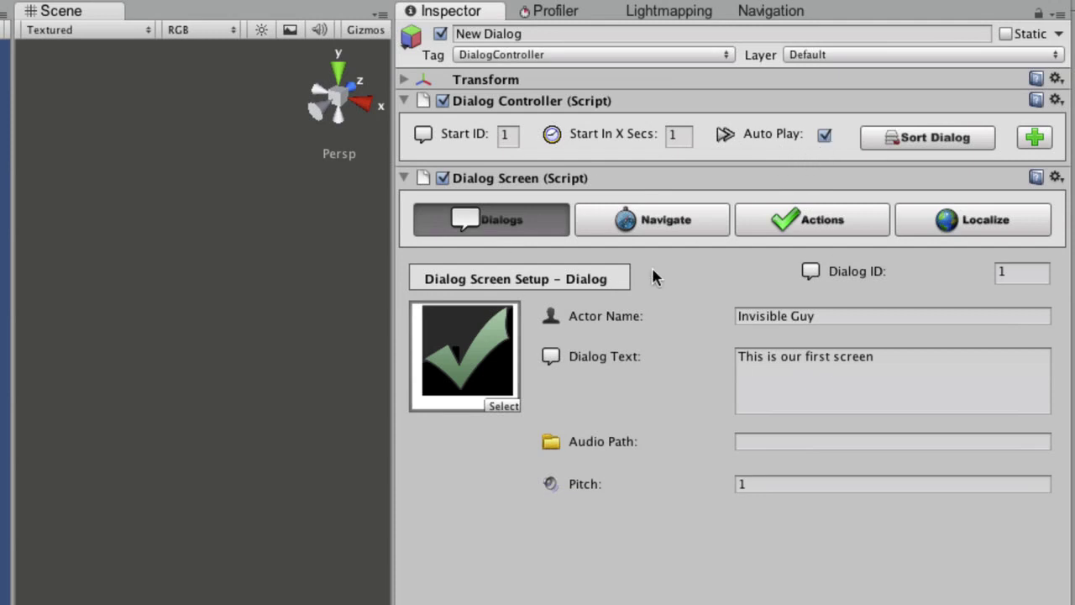
click(680, 228)
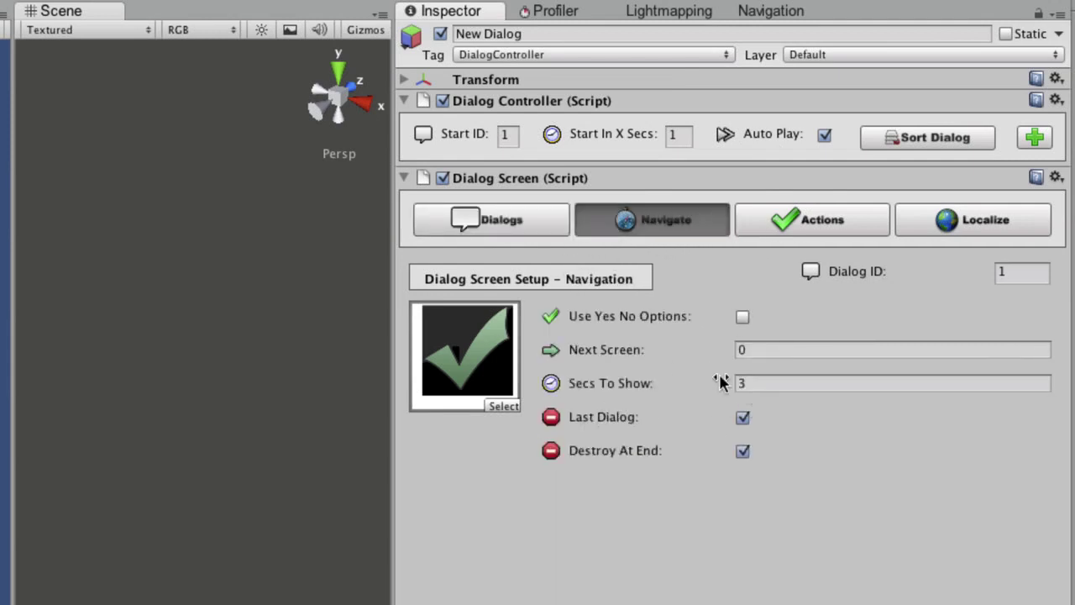
click(792, 385)
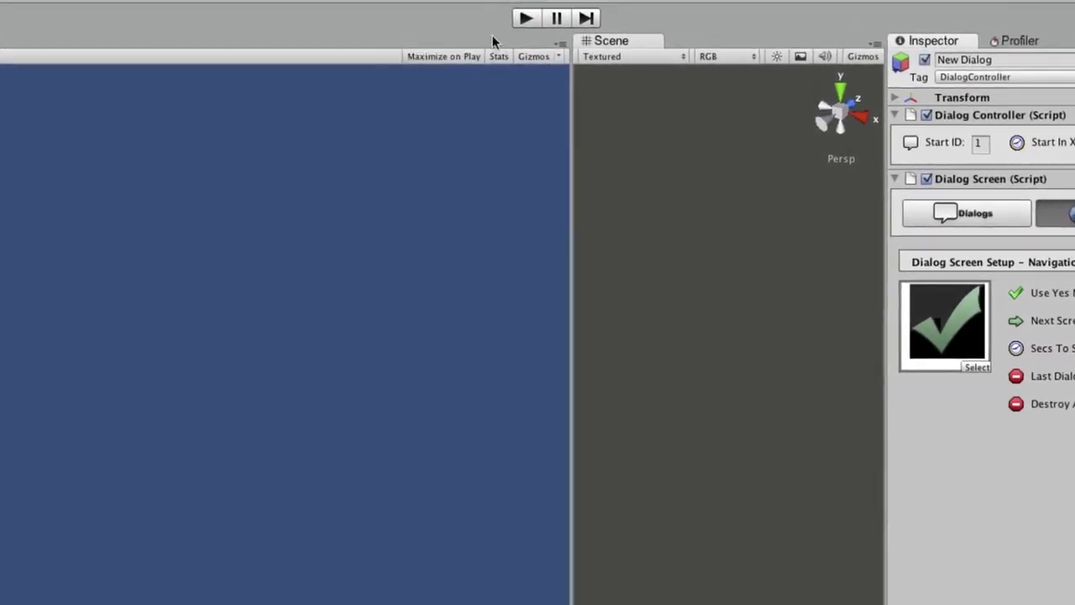
click(618, 25)
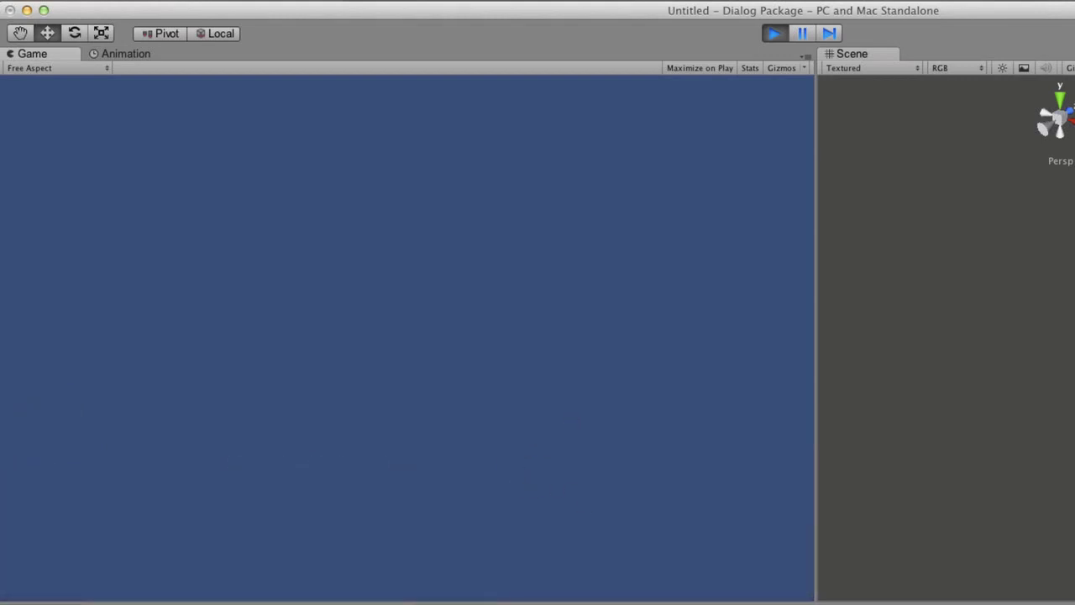
click(773, 34)
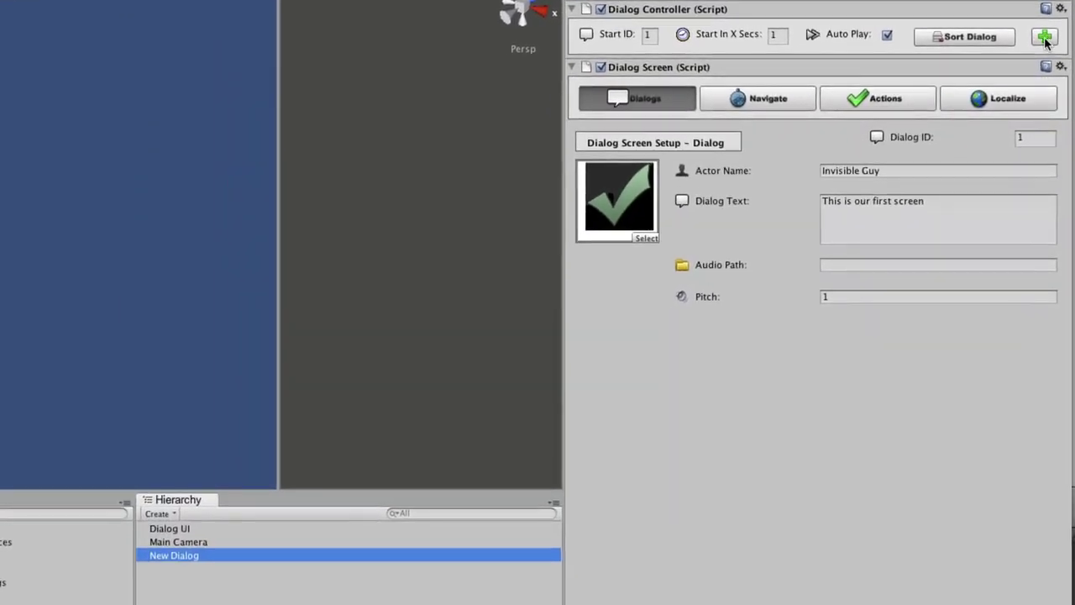
Step: Add a second dialog screen with Dialog ID 2 and set its actor name to "Another Invisible Guy"
click(1044, 37)
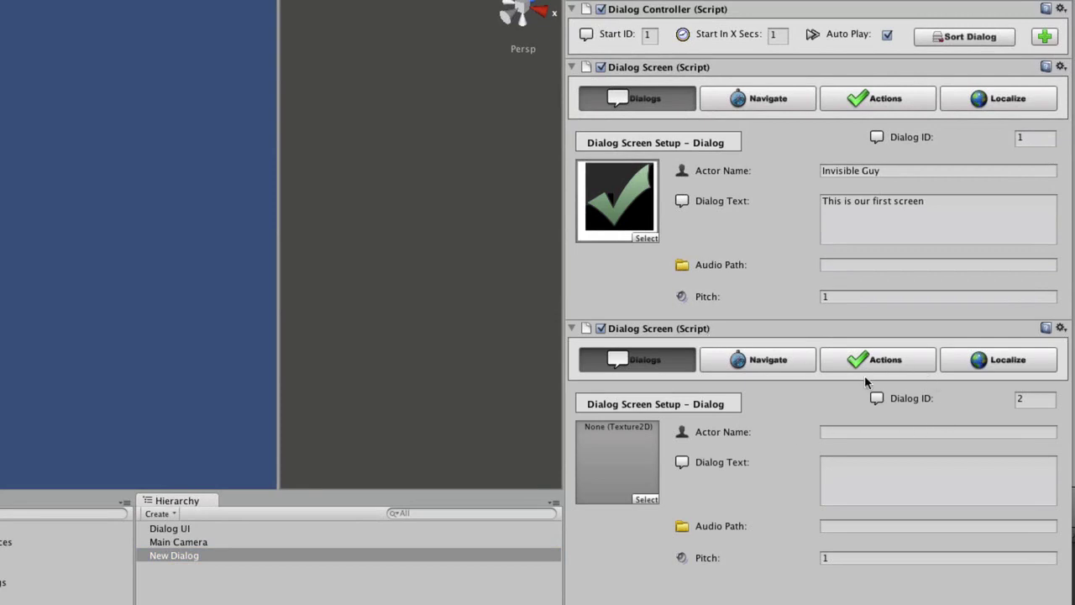
click(1023, 399)
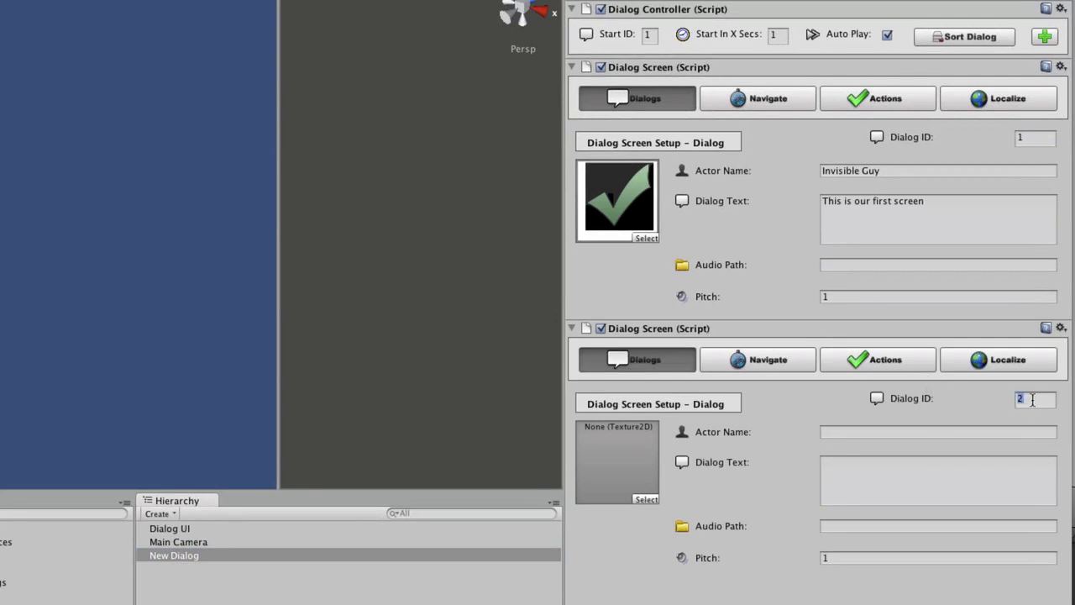
text(2)
double_click(1029, 401)
click(901, 432)
text(Another )
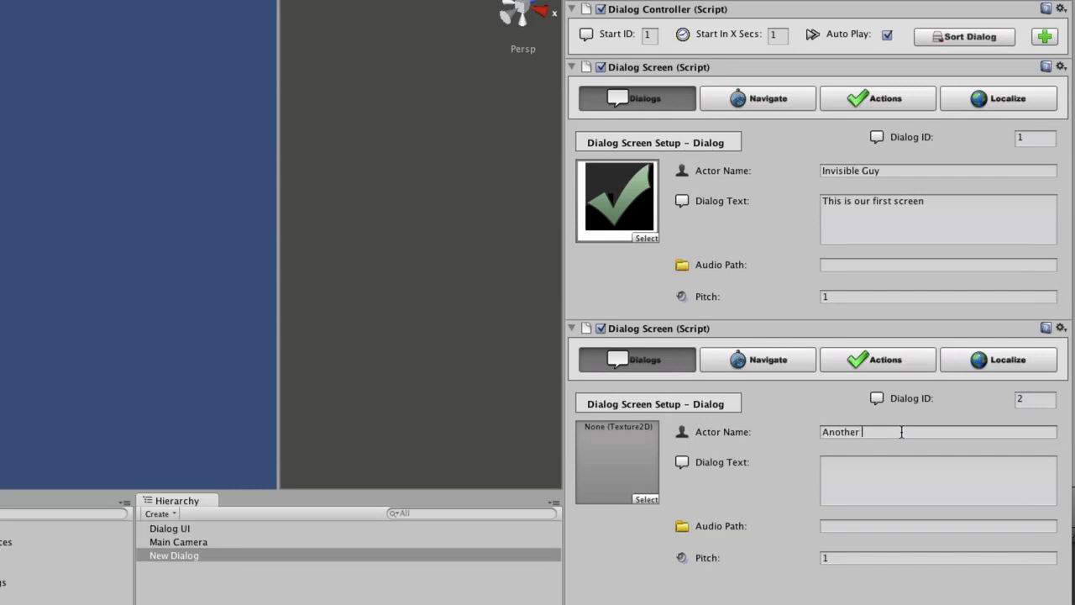
text(Invisible Guy)
Step: Set the second dialog screen's text to "This is our second screen." and assign the NinjaGuy_iphone texture as its portrait image
click(916, 502)
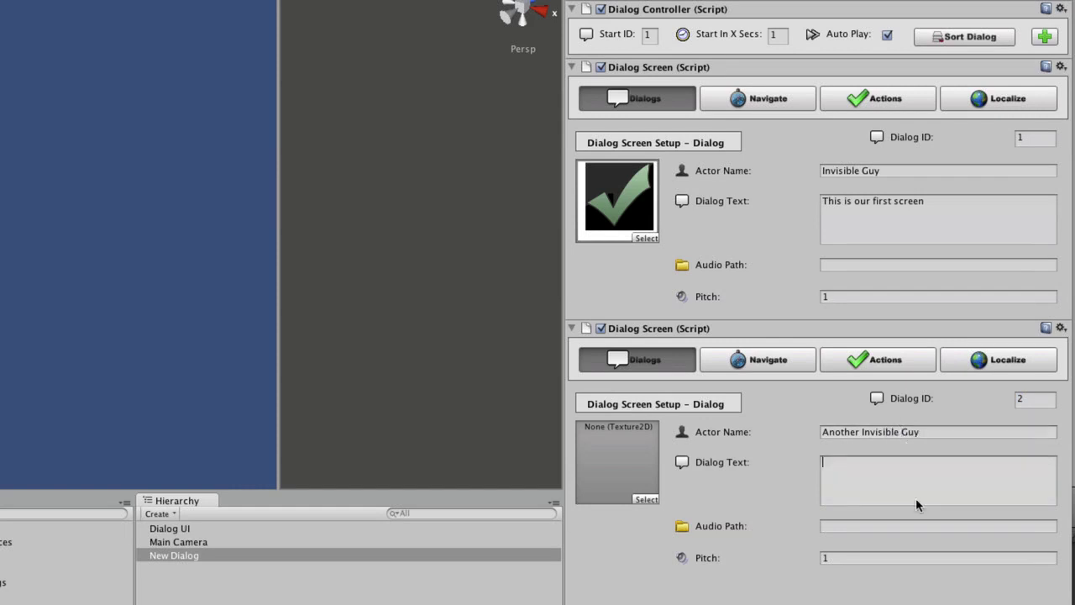
text(This is our second screen.)
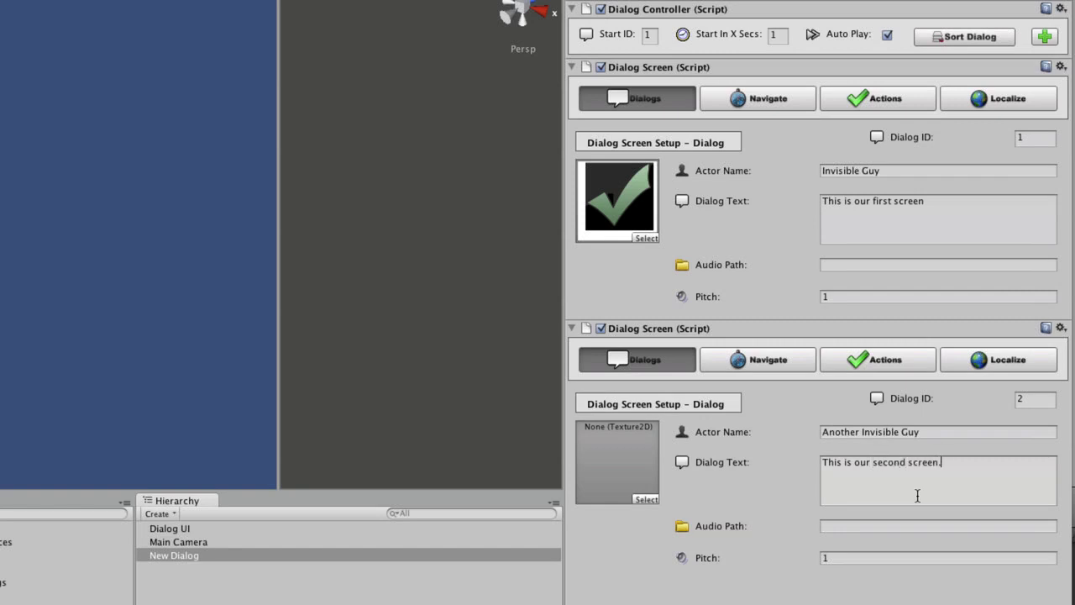
click(638, 210)
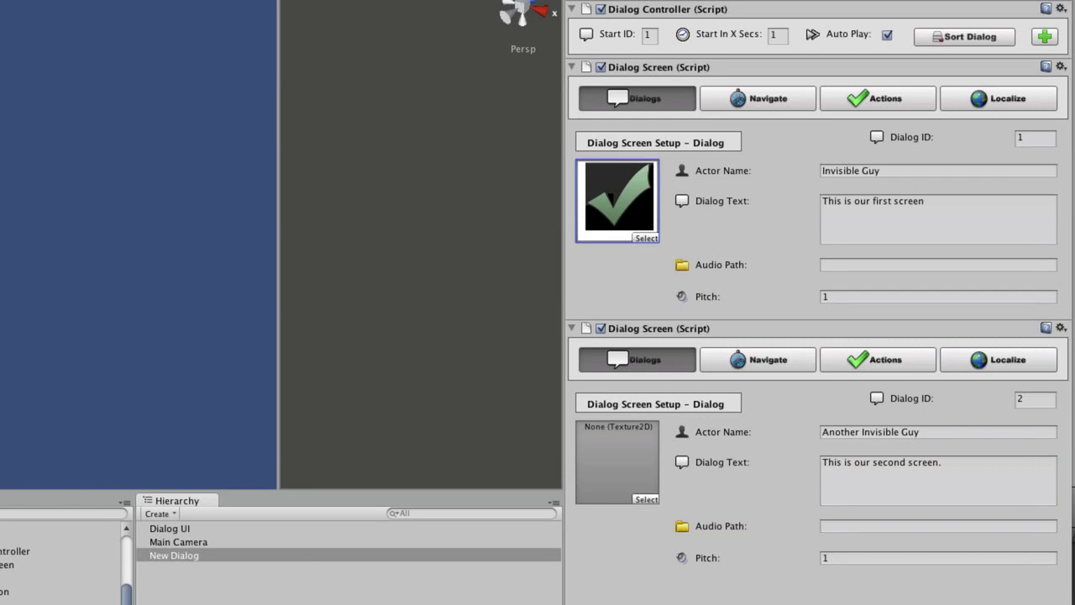
drag(9, 578, 621, 471)
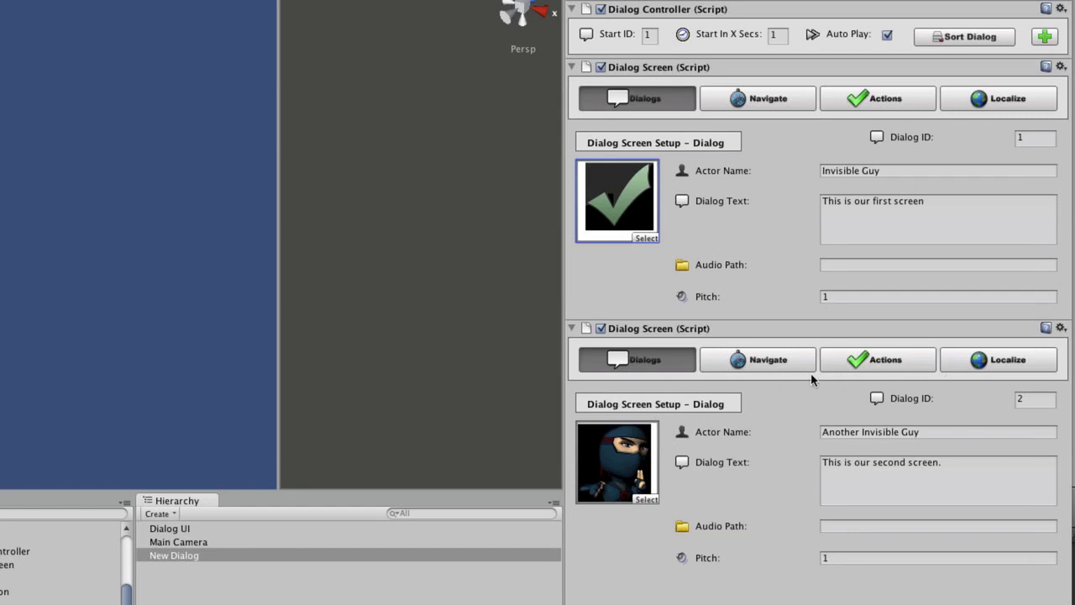
Step: Copy the second screen's English text from its Localization settings and translate it into Simplified Chinese with Google Translate in Safari
click(999, 361)
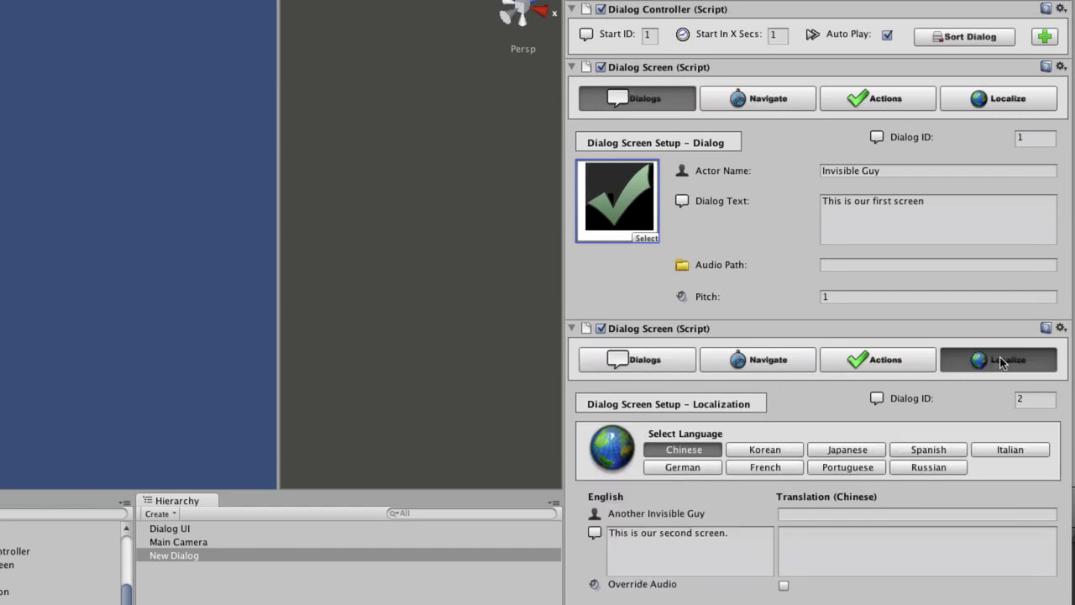
click(761, 536)
key(super+c)
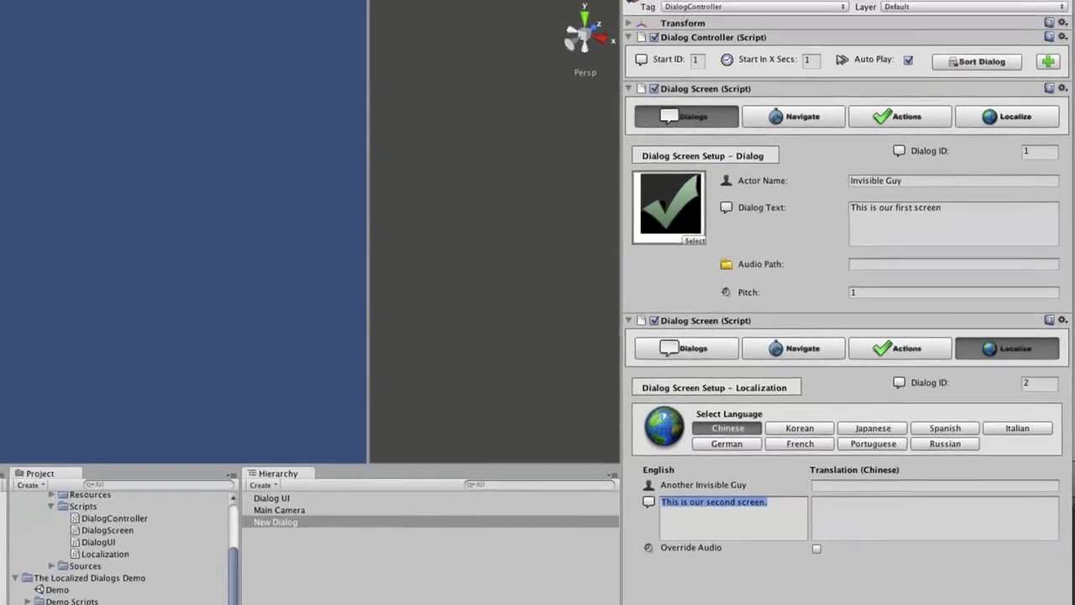
key(super+Tab)
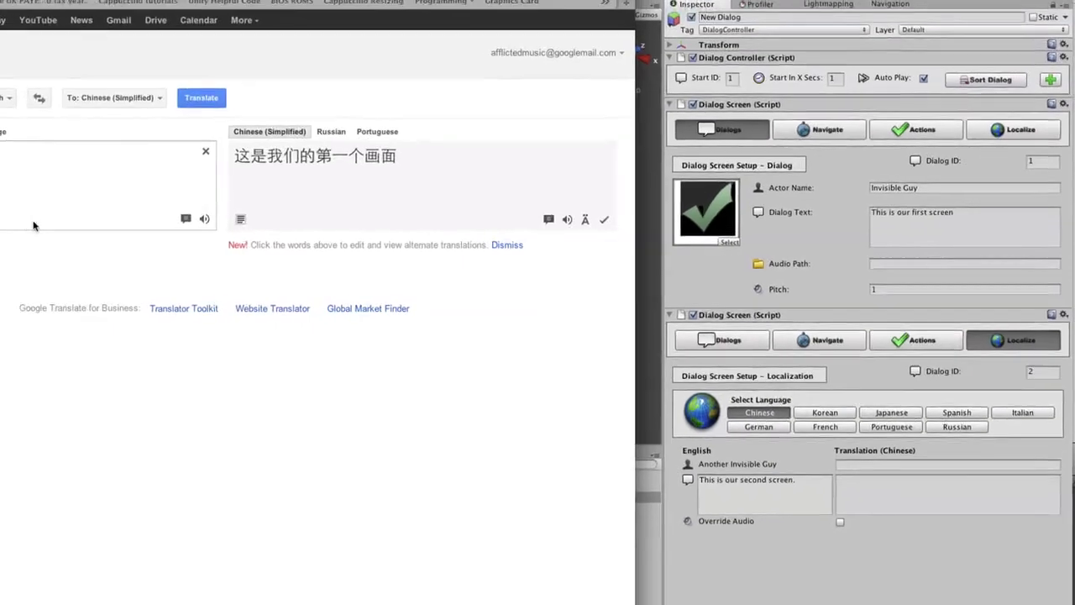
drag(178, 180, 115, 161)
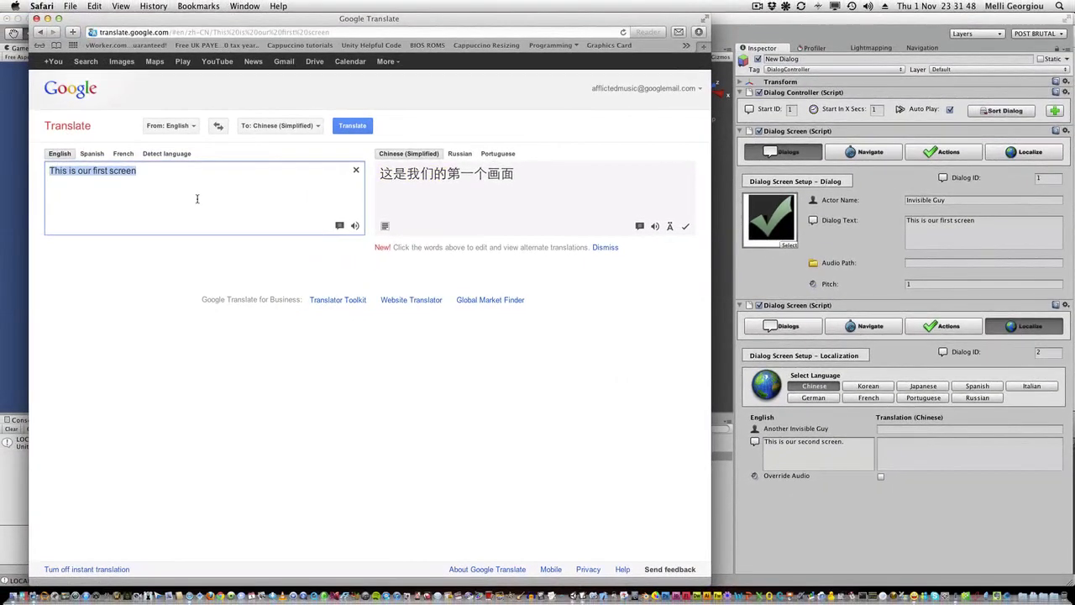
key(super+v)
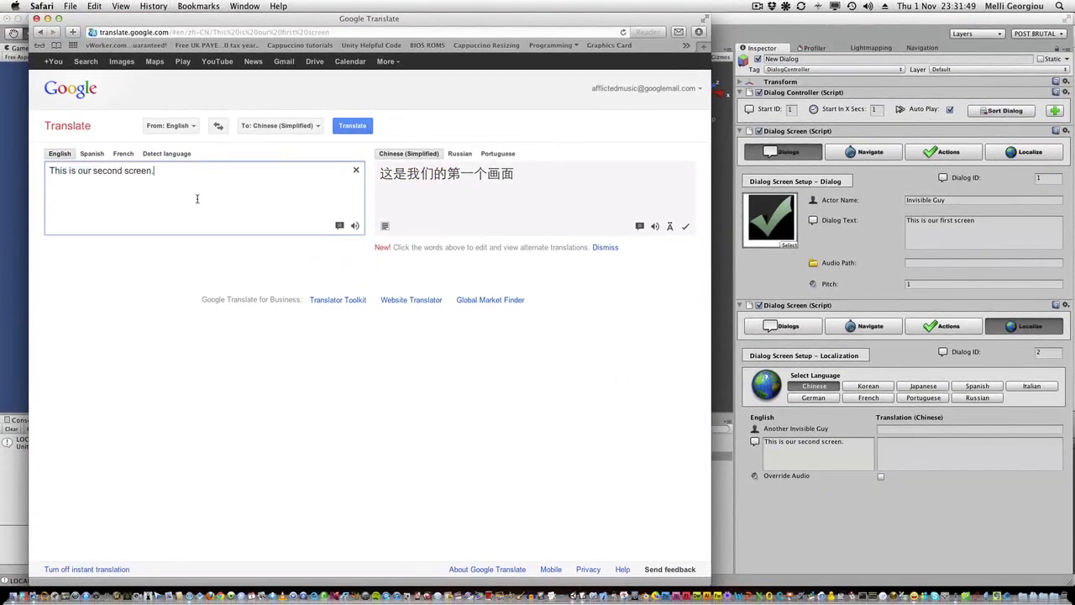
Step: Copy the resulting Chinese sentence into the second dialog screen's Chinese translation of the dialog text in Unity
drag(530, 174, 355, 173)
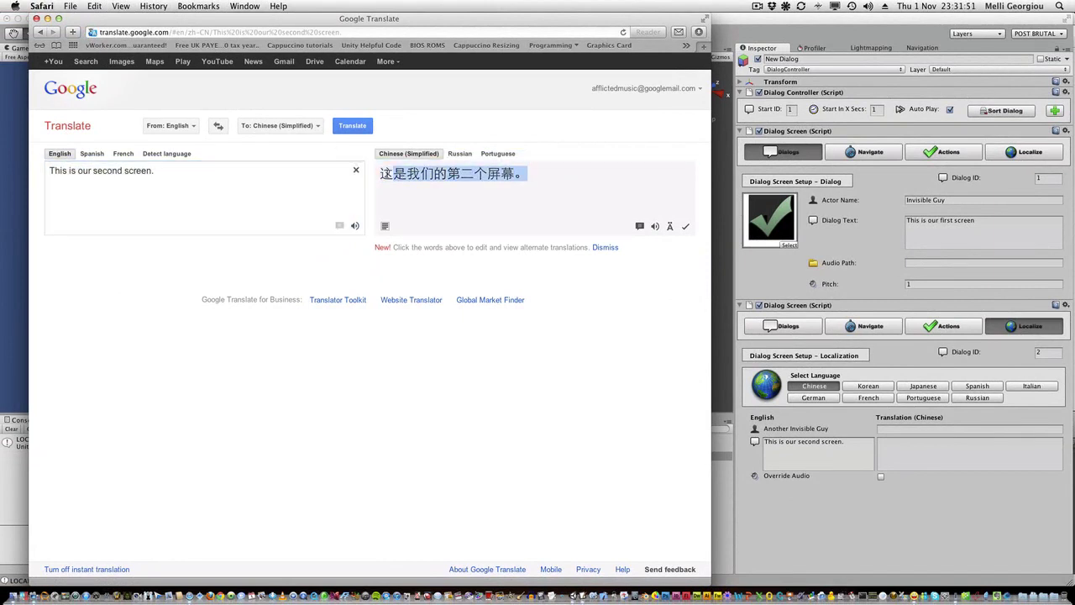
key(super+c)
click(919, 456)
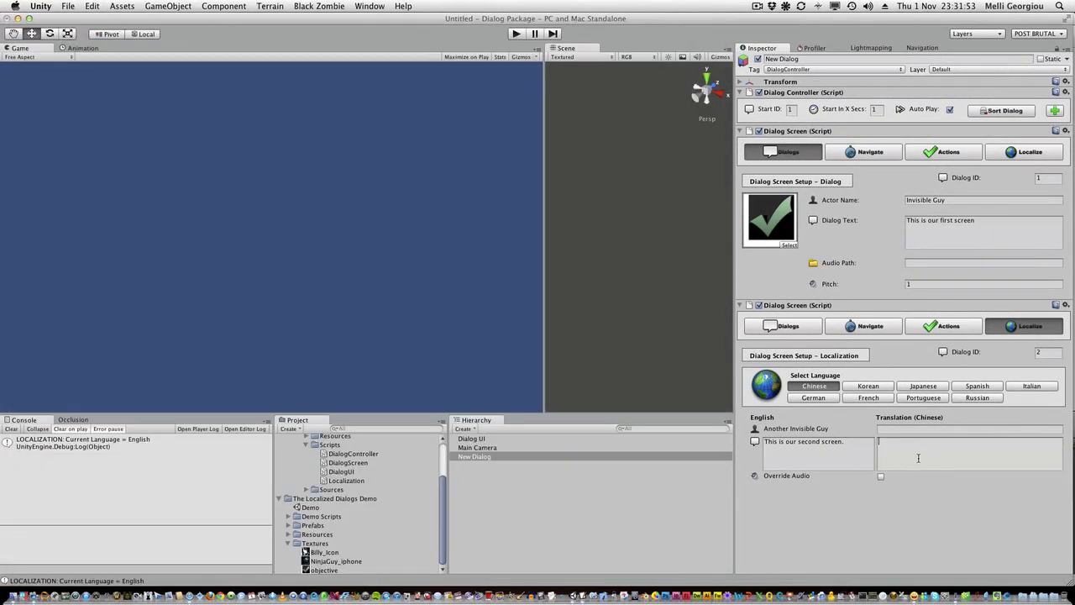
key(super+v)
click(858, 454)
click(883, 456)
click(864, 447)
click(863, 447)
Step: Set the first dialog screen's Next Screen to 2 and make the second screen the last dialog instead of the first
click(790, 330)
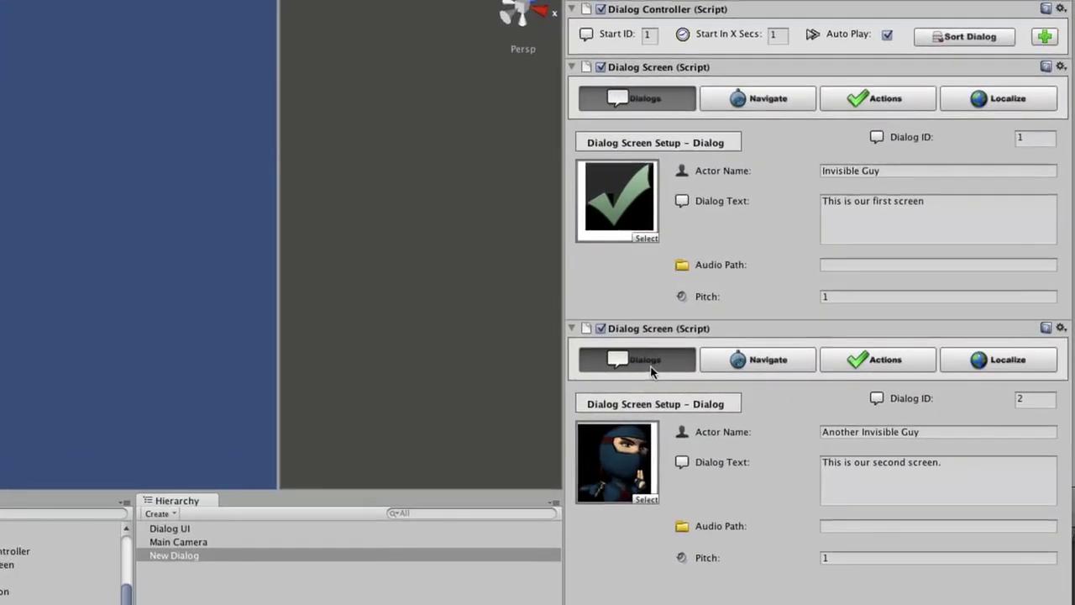
click(761, 100)
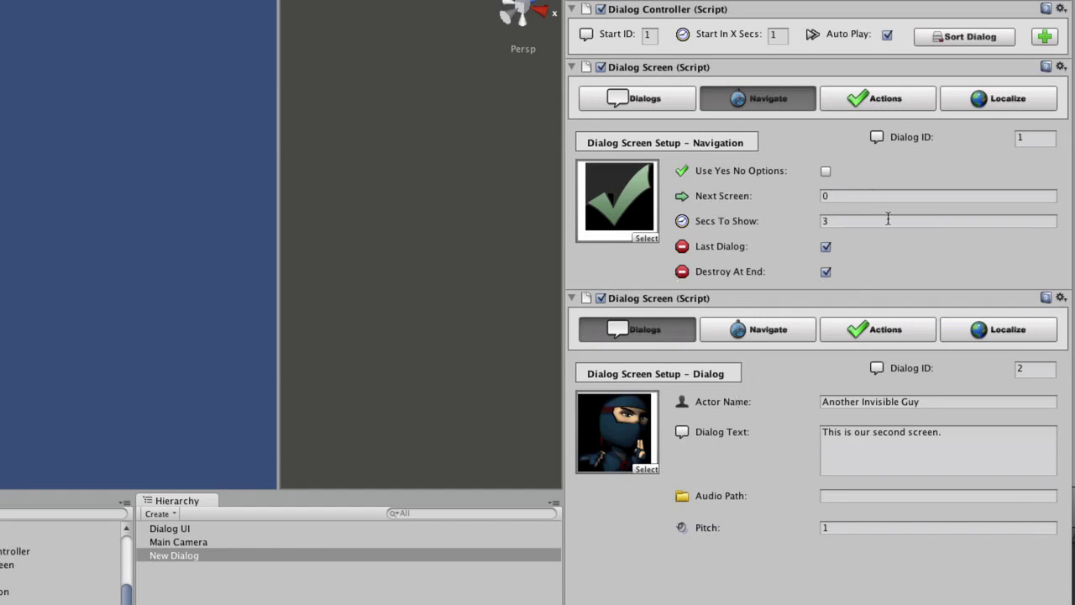
click(729, 331)
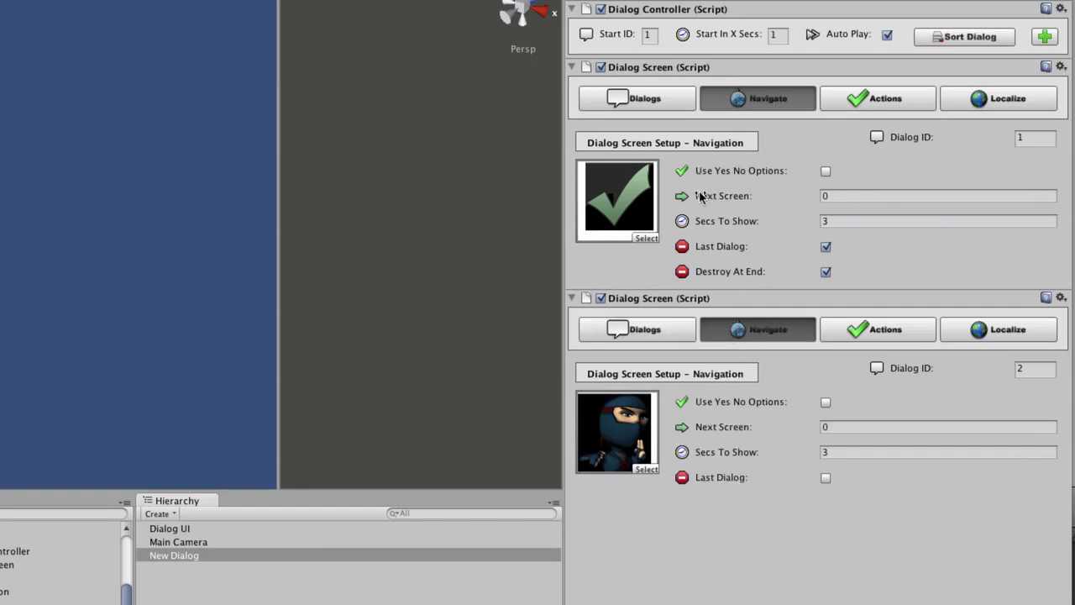
click(854, 194)
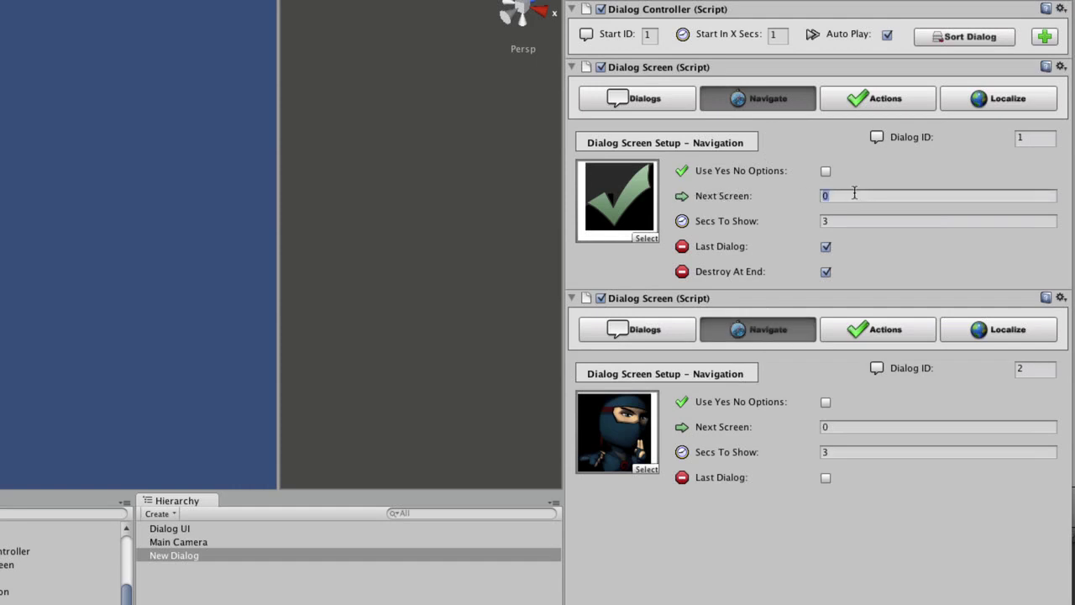
text(2)
click(826, 247)
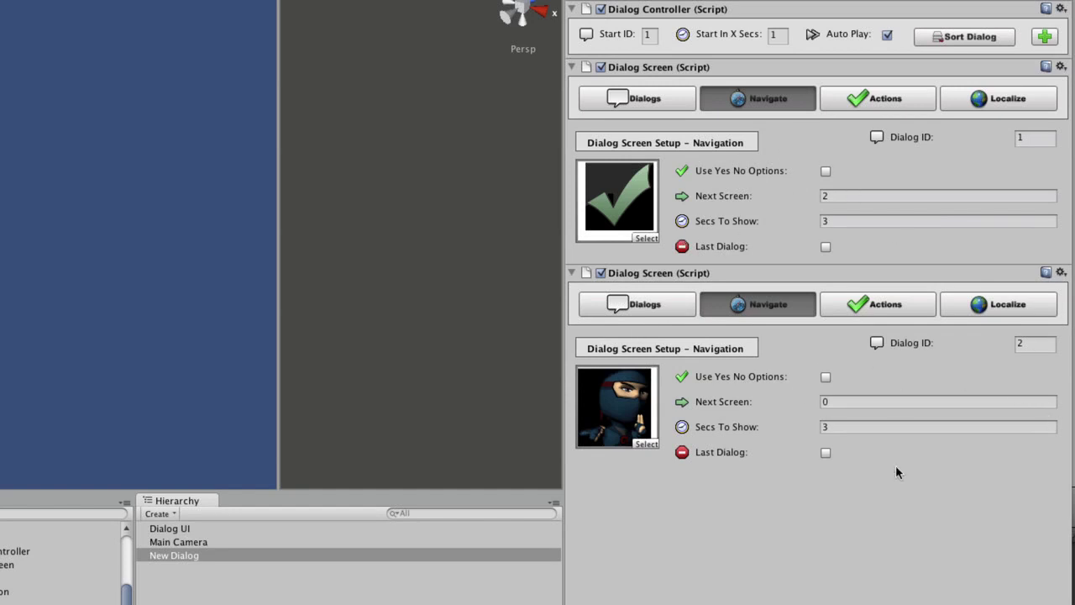
click(825, 453)
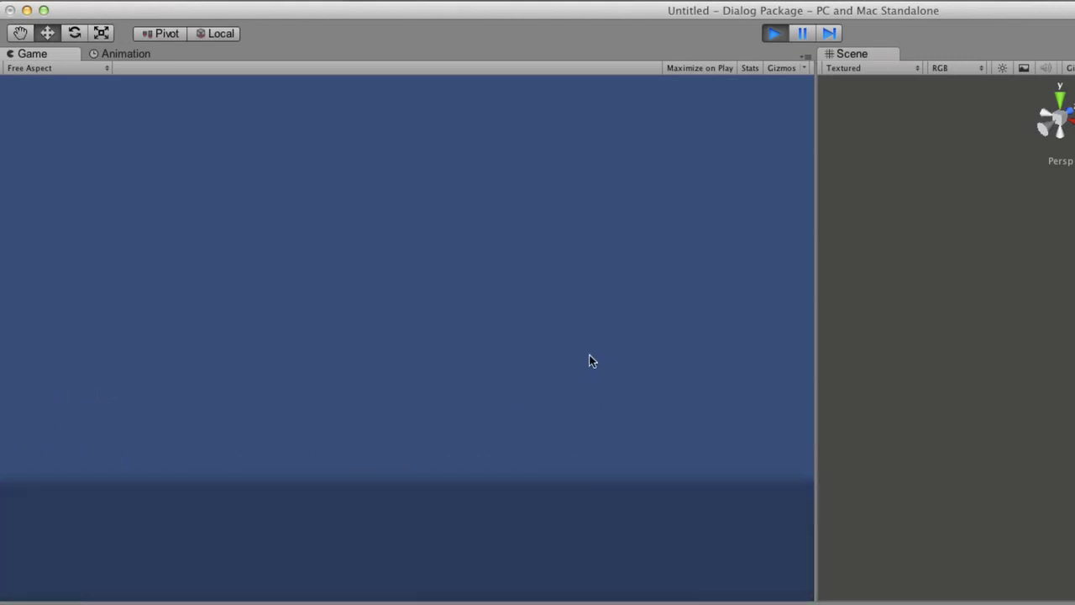
Step: Stop the play test and change the first dialog screen's text in New Dialog to "Make a choice."
click(773, 33)
click(413, 601)
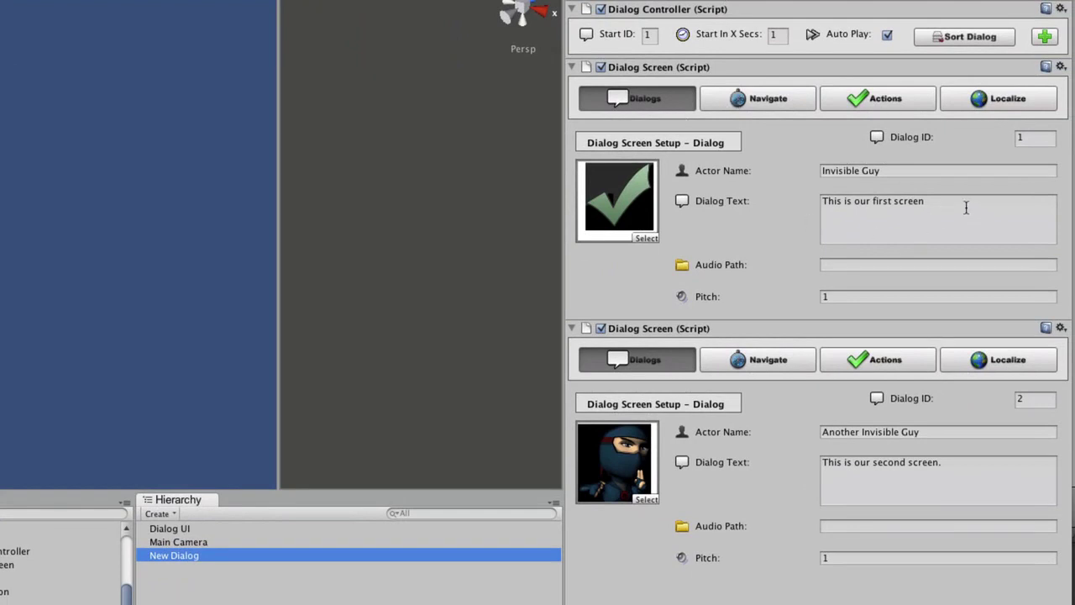
drag(1008, 203, 758, 178)
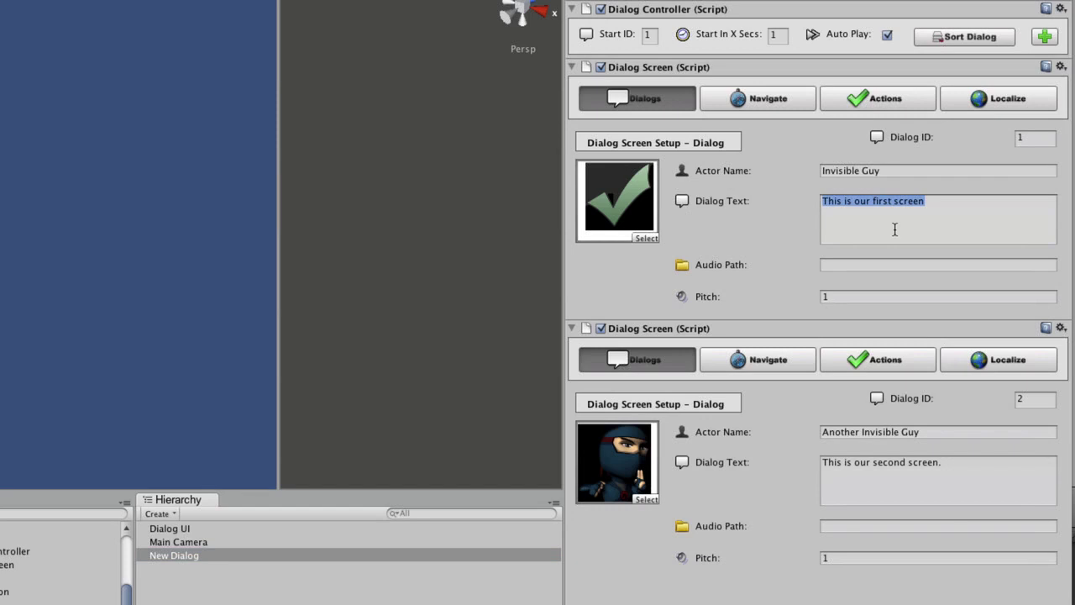
text(Make a choice.)
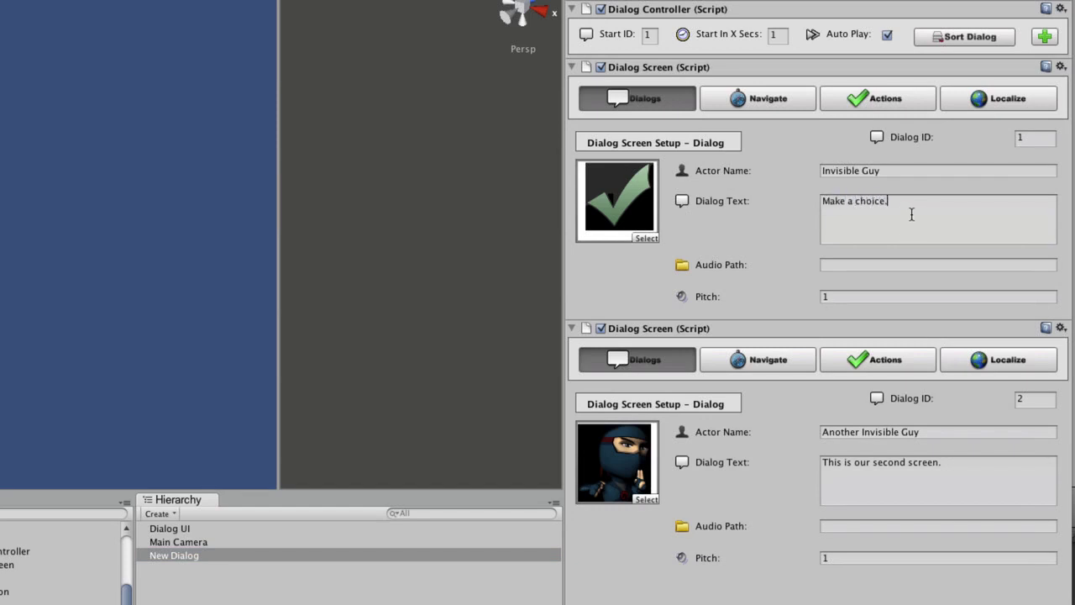
Step: Enable the yes/no options in the first dialog screen's navigation, with Yes Screen 2 and No Screen 3
click(777, 100)
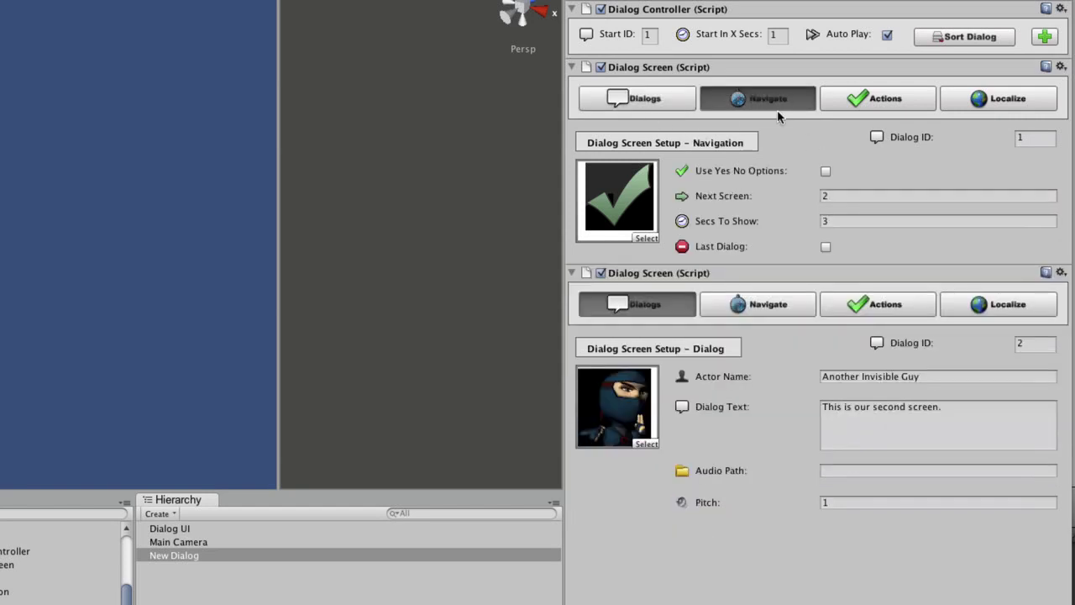
click(826, 171)
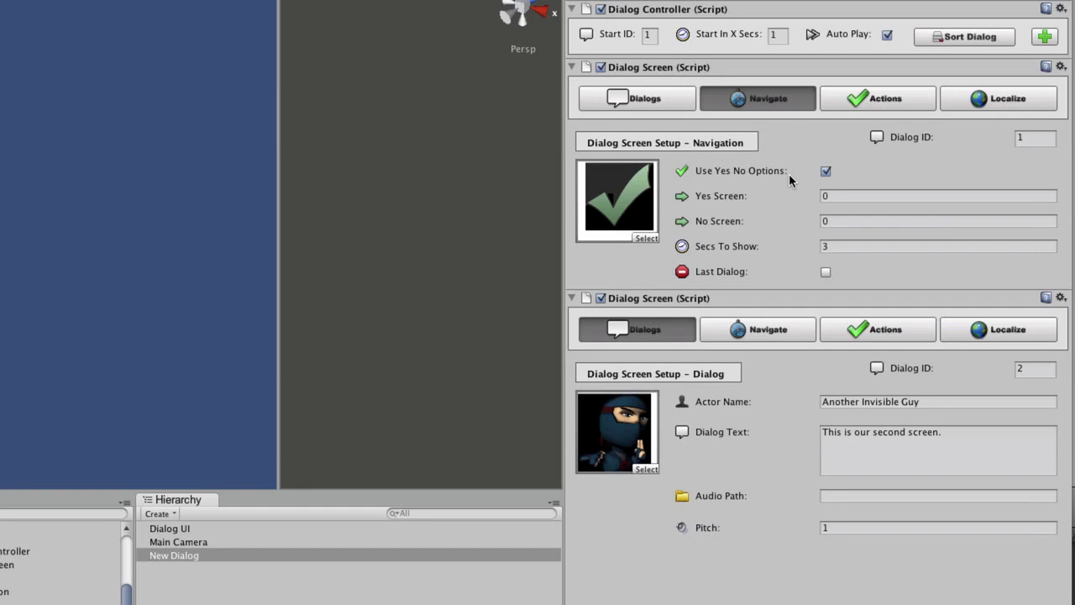
click(843, 195)
double_click(834, 196)
text(2)
double_click(837, 217)
text(3)
Step: Change the second dialog screen's text to "The user said yes" and show its navigation settings
drag(944, 434, 808, 429)
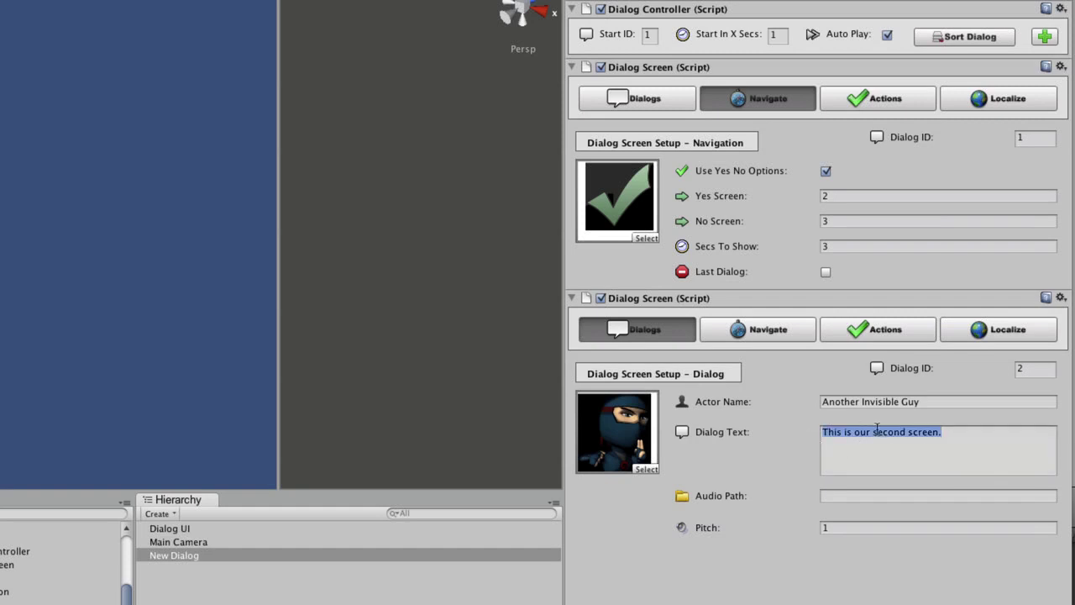
text(The user)
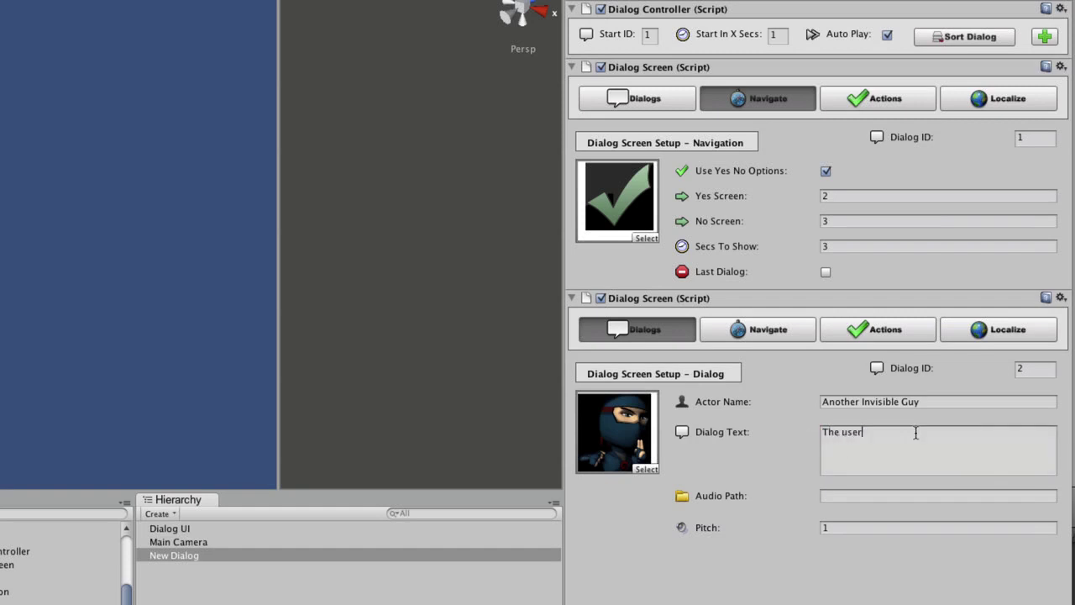
text( said yes)
click(777, 335)
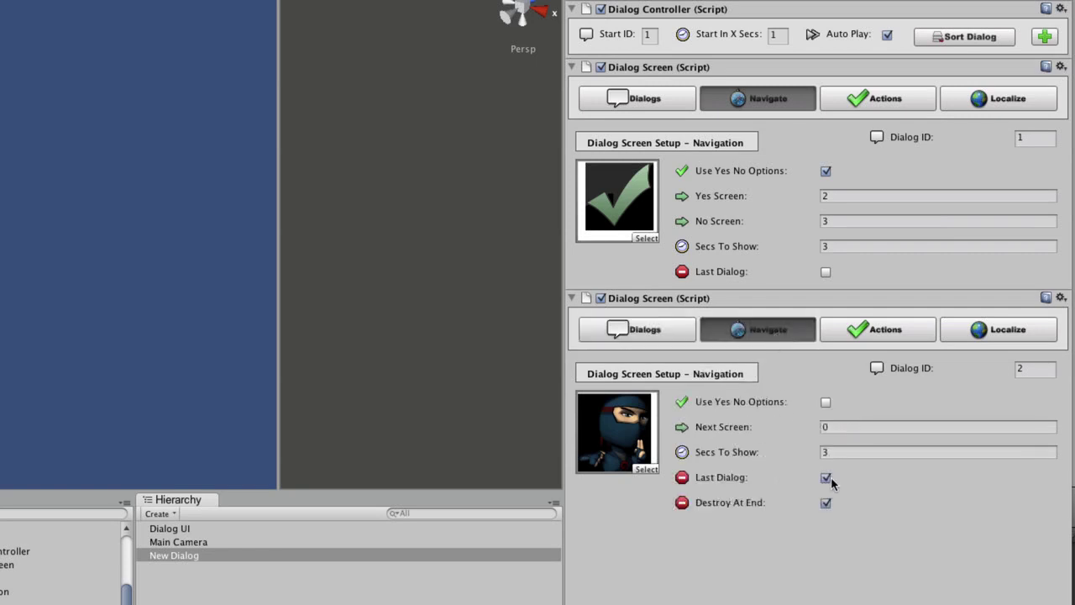
Step: Add a third dialog screen with Dialog ID 3 and mark it as a last dialog
click(1045, 36)
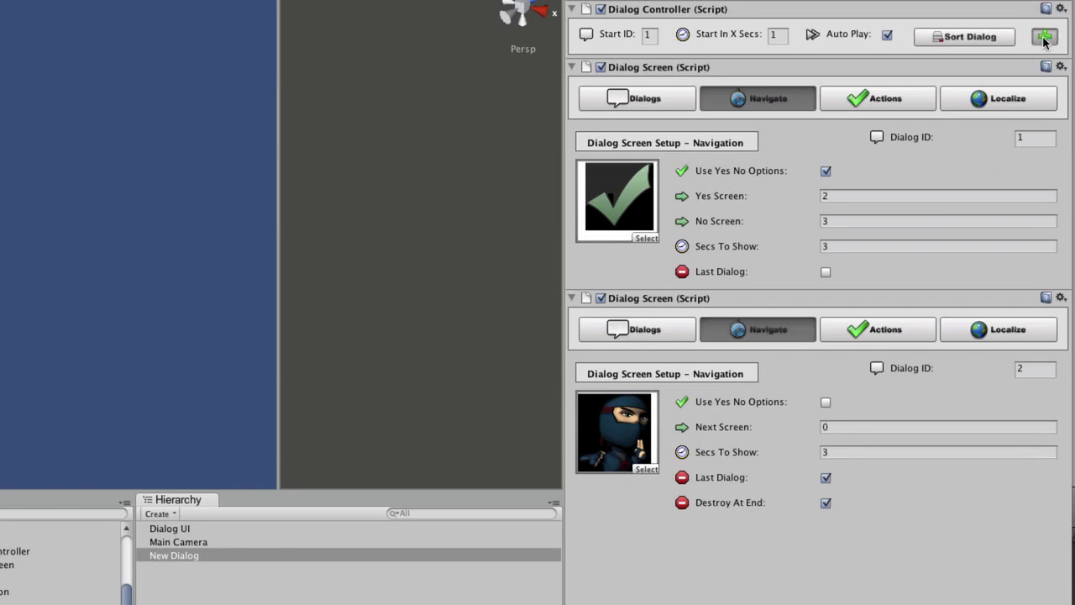
scroll(886, 345, down, 3)
click(721, 510)
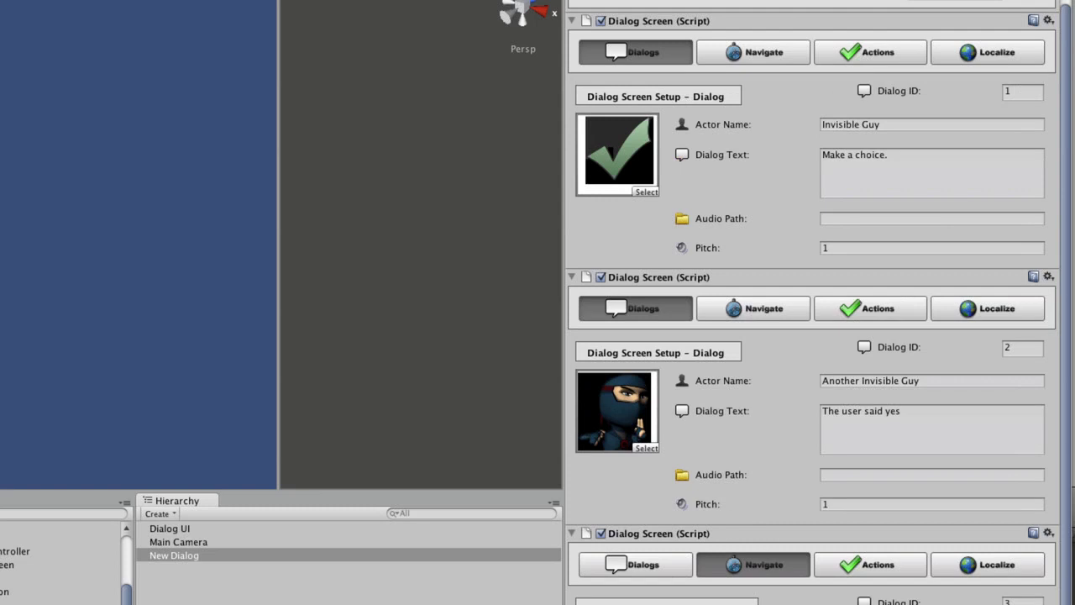
scroll(818, 302, down, 1)
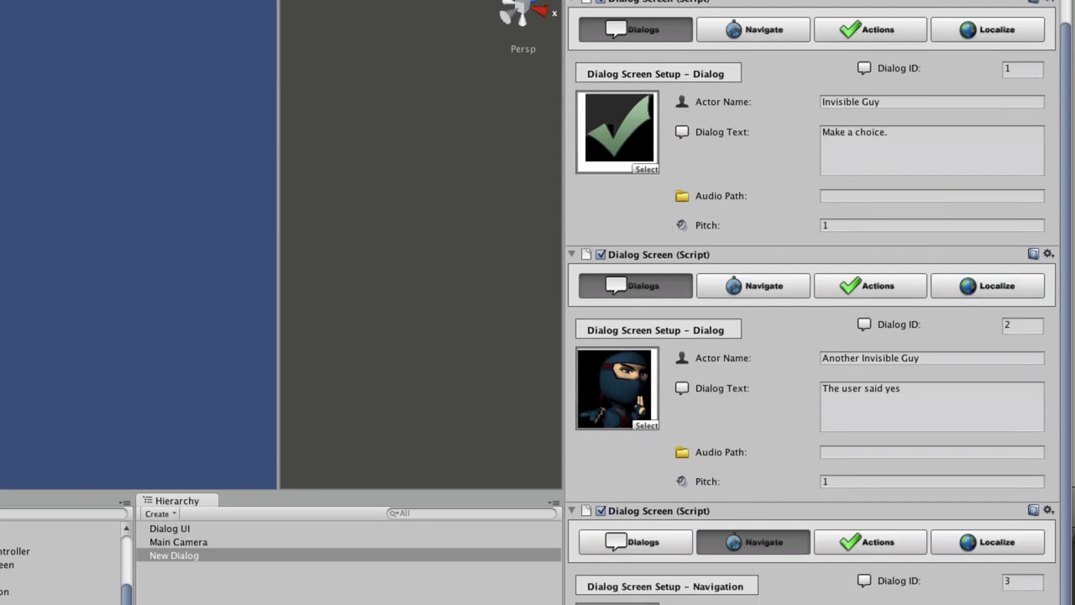
click(789, 290)
Step: Set the third dialog screen's text to "The user said no." and assign the objective texture as its portrait image
click(619, 541)
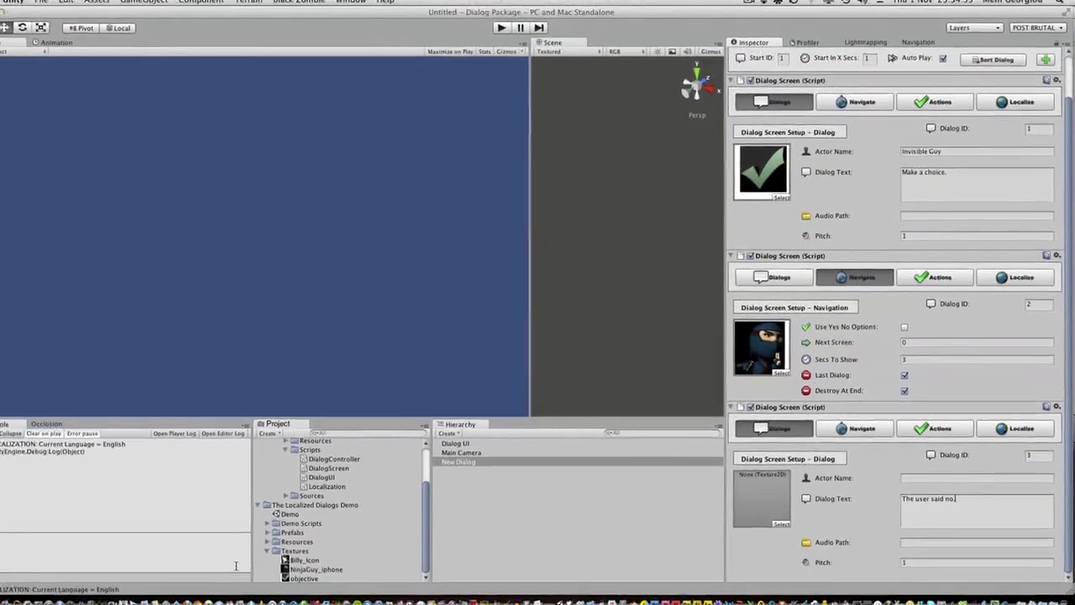
drag(372, 569, 766, 493)
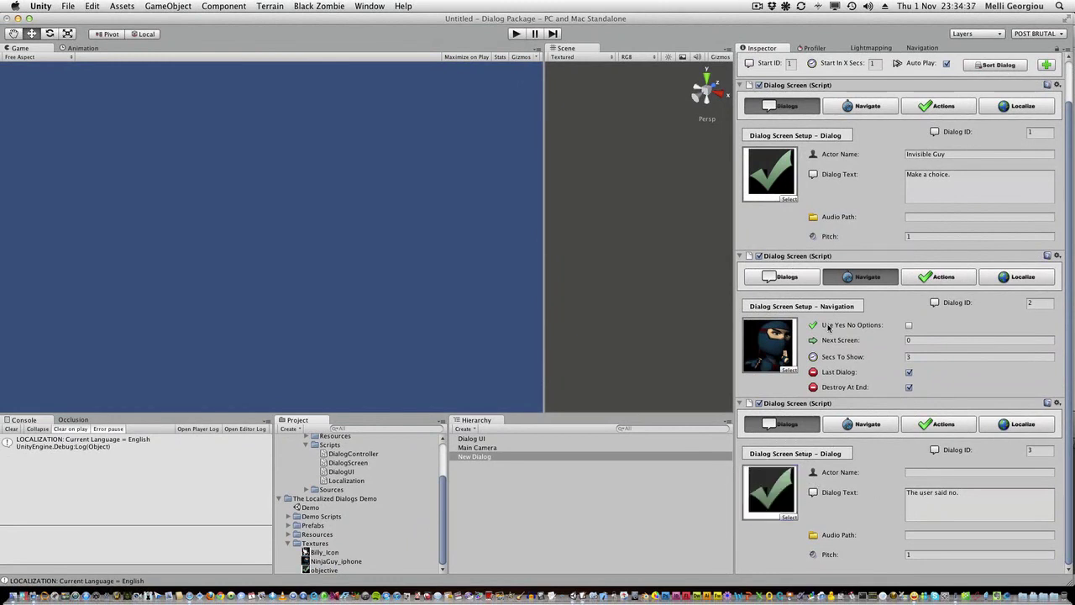
Step: Copy the second dialog screen's actor name "Another Invisible Guy" into the third screen's actor name
click(786, 276)
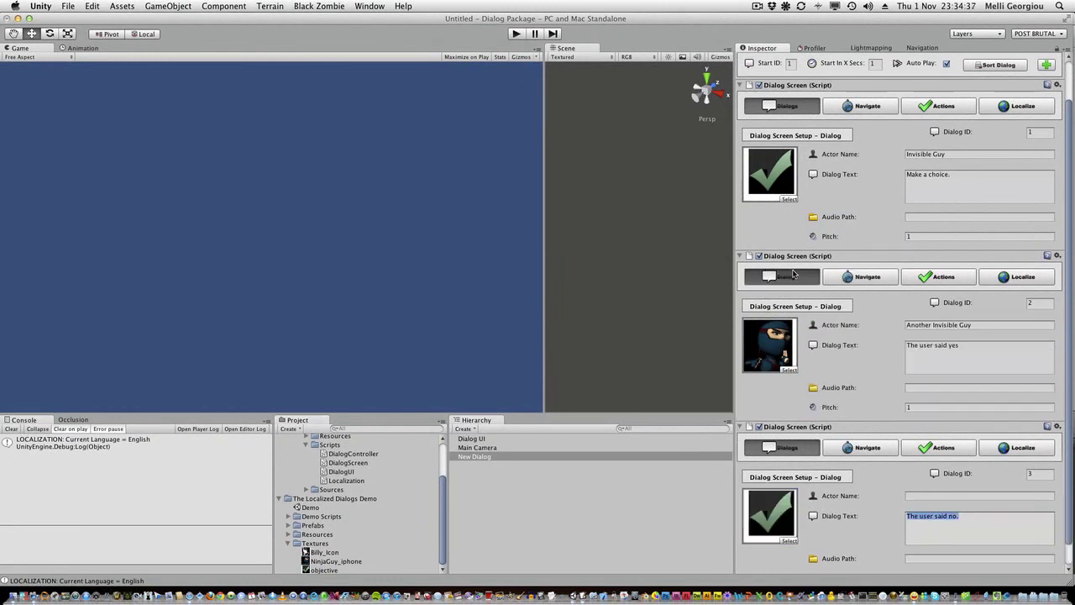
click(955, 325)
key(super+c)
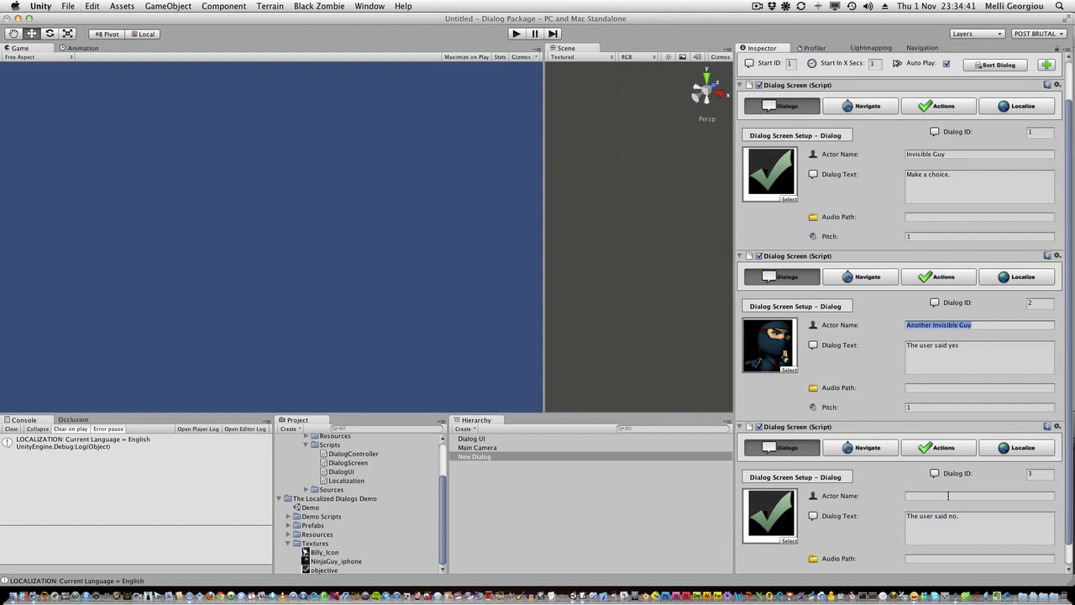
click(951, 494)
key(super+v)
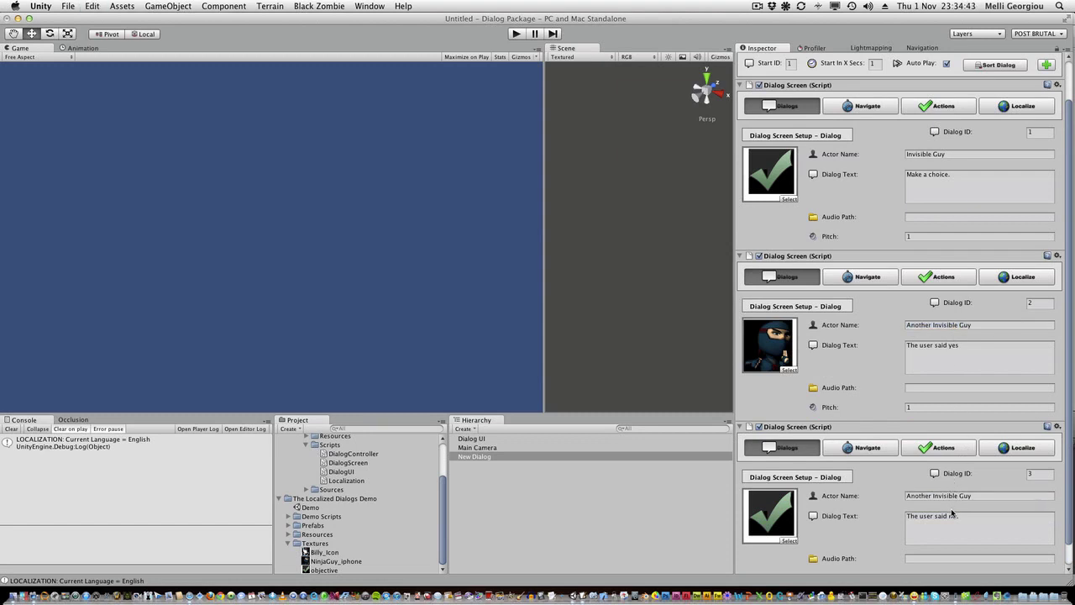
Step: Clear the actor names of both the third and the second dialog screens
double_click(953, 496)
right_click(952, 495)
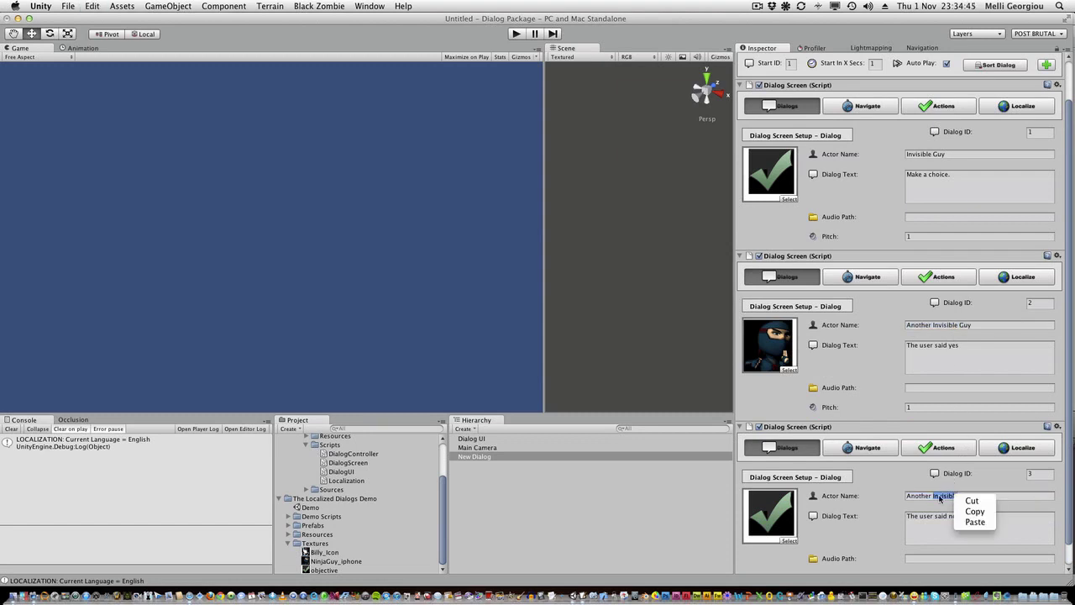
click(933, 498)
key(super+a)
key(BackSpace)
double_click(938, 325)
key(super+a)
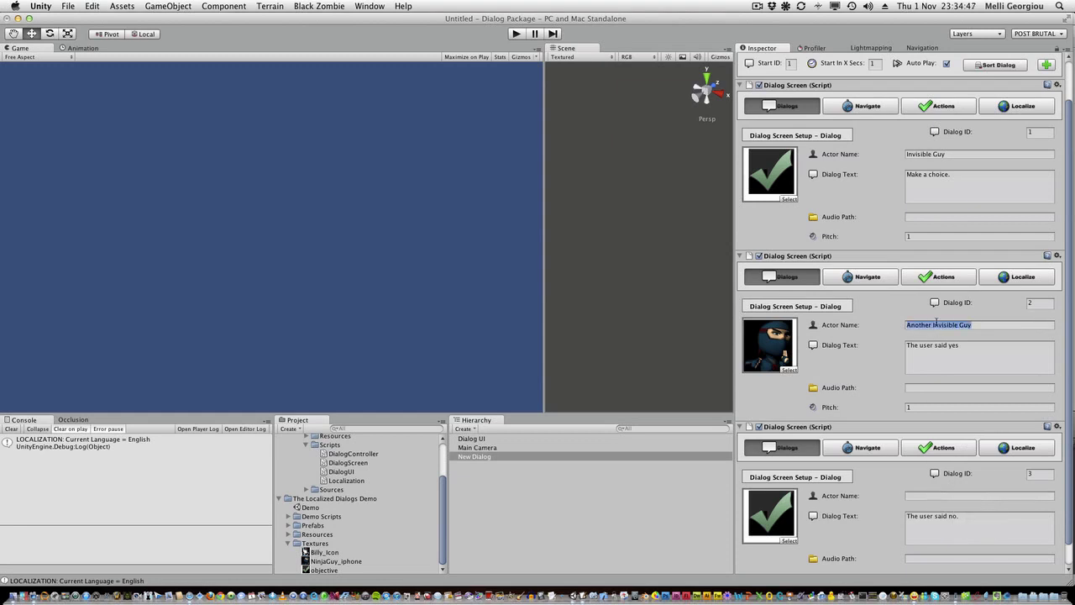
key(BackSpace)
Step: Review the navigation settings of all three dialog screens together
scroll(928, 353, up, 3)
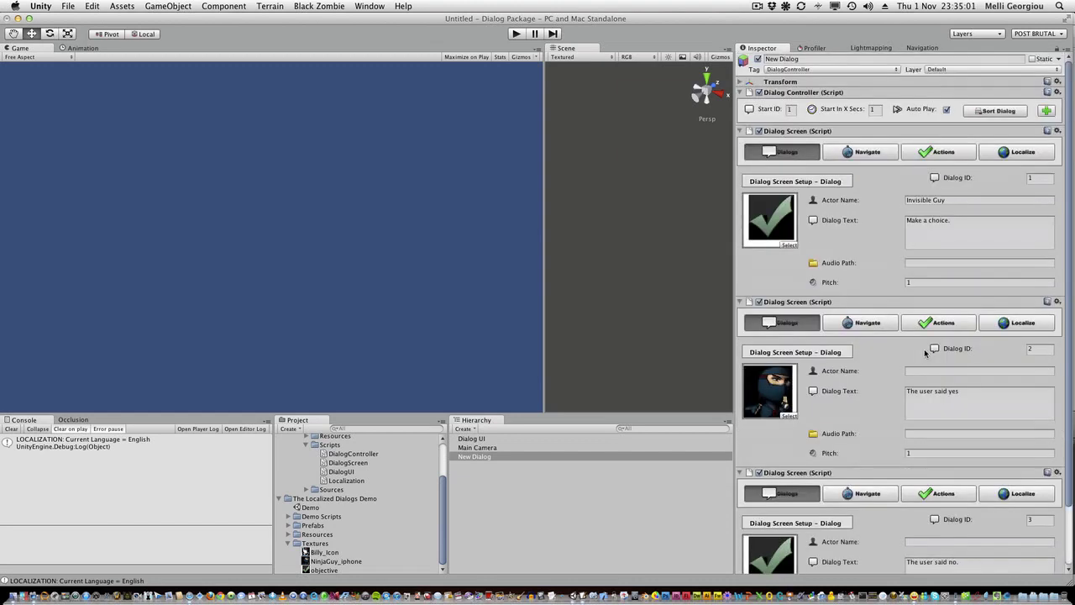
scroll(914, 353, down, 3)
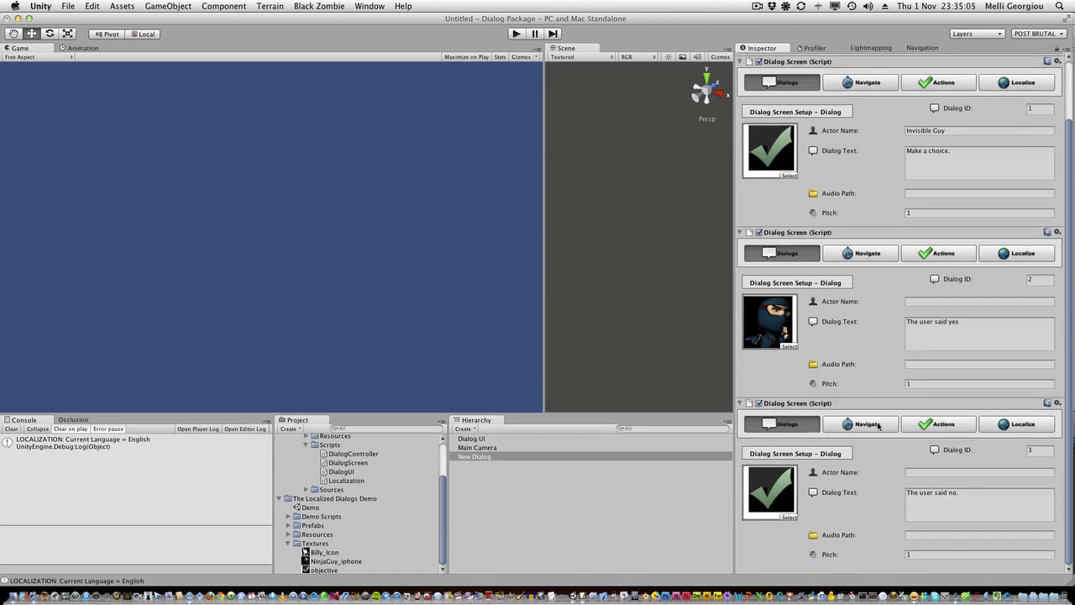
scroll(884, 258, up, 3)
click(868, 149)
click(870, 303)
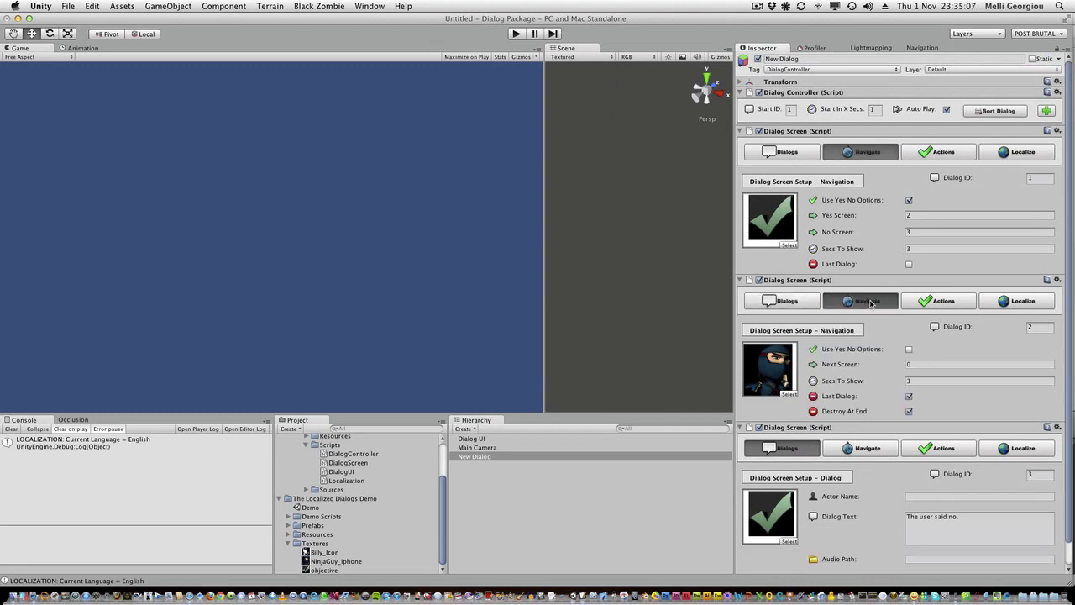
click(852, 452)
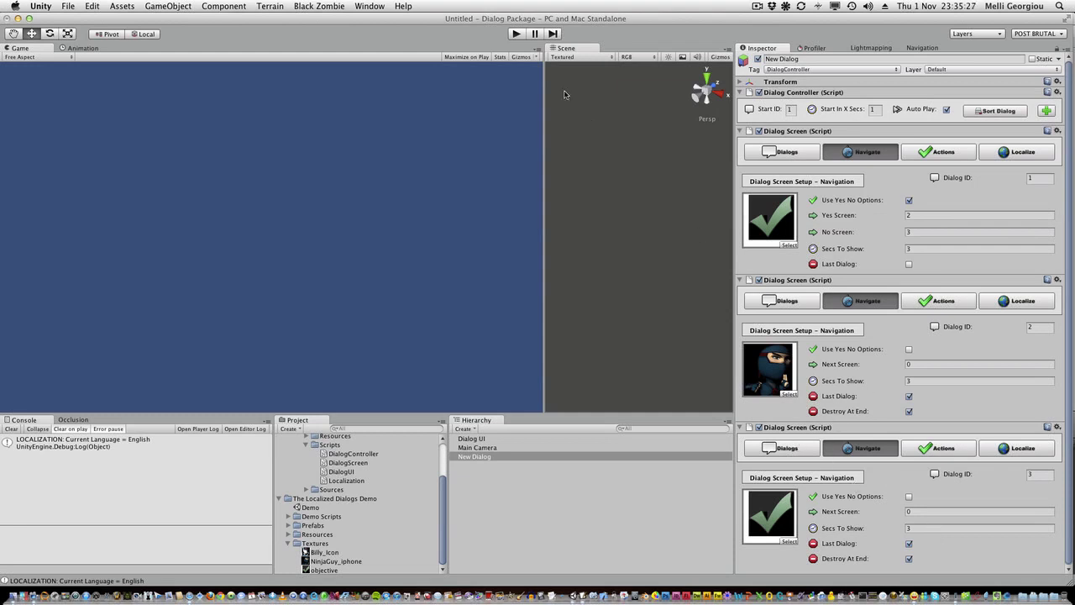
Step: Play the scene, answer No to the choice dialog, advance to the dialog's end and stop playback
click(515, 34)
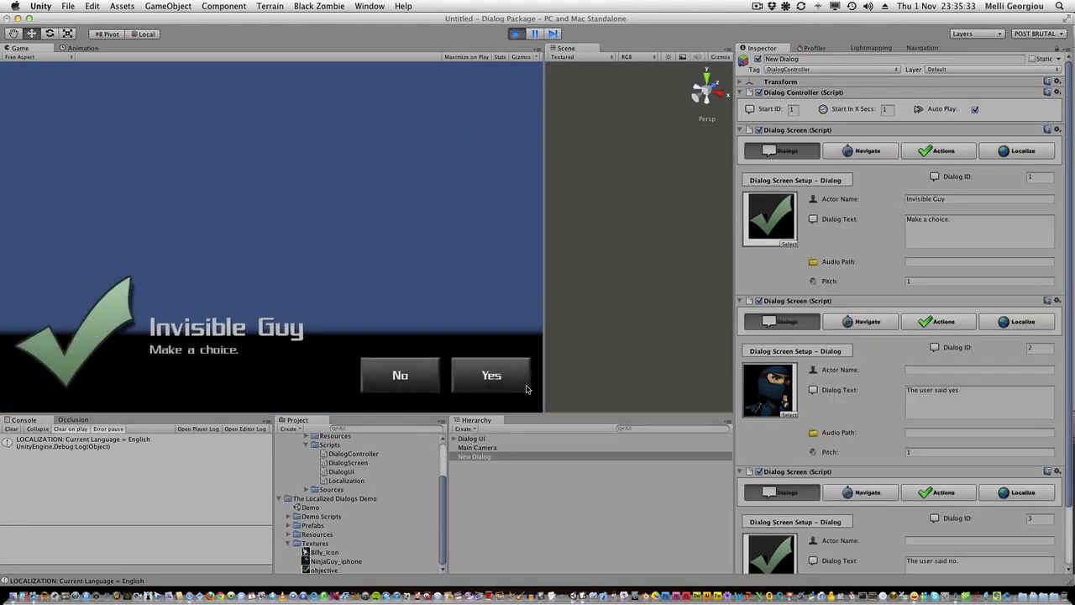
click(411, 385)
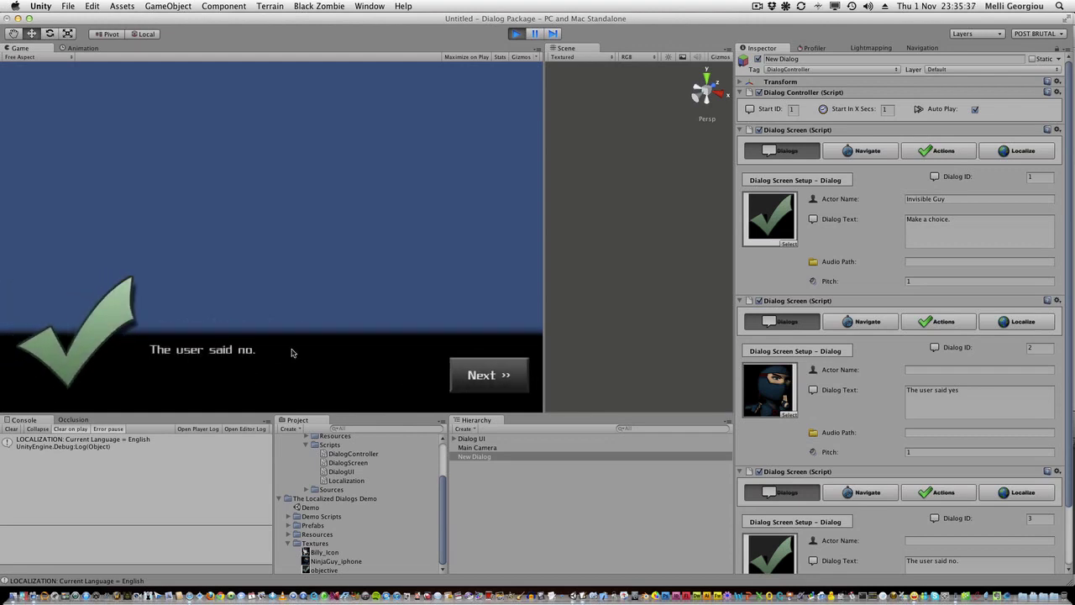
click(468, 378)
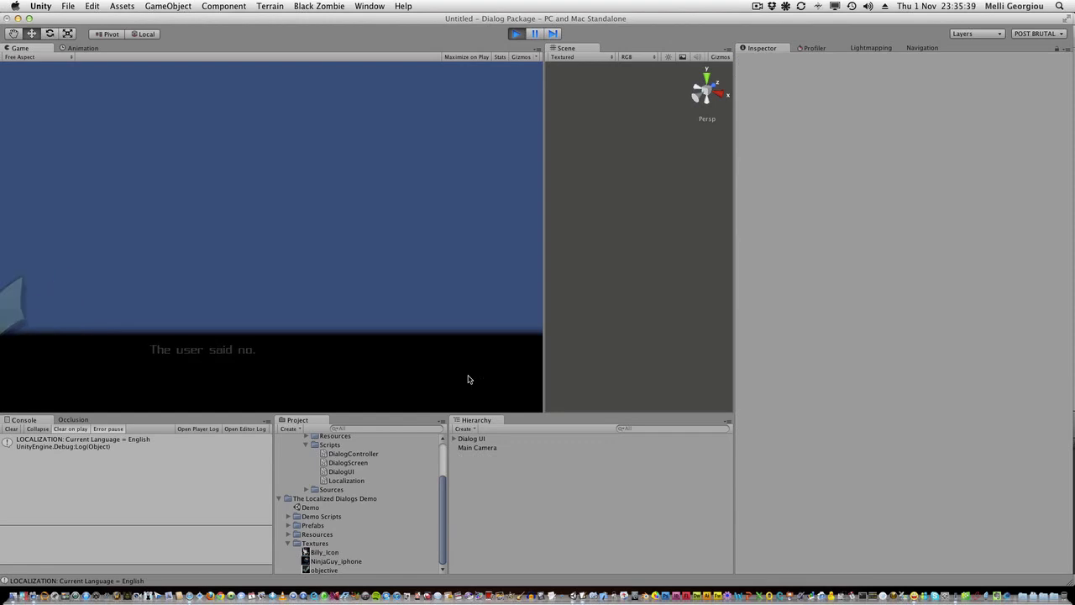
click(517, 35)
Step: Play the scene again answering Yes, advance to the dialog's end, stop playback and reselect New Dialog
click(517, 34)
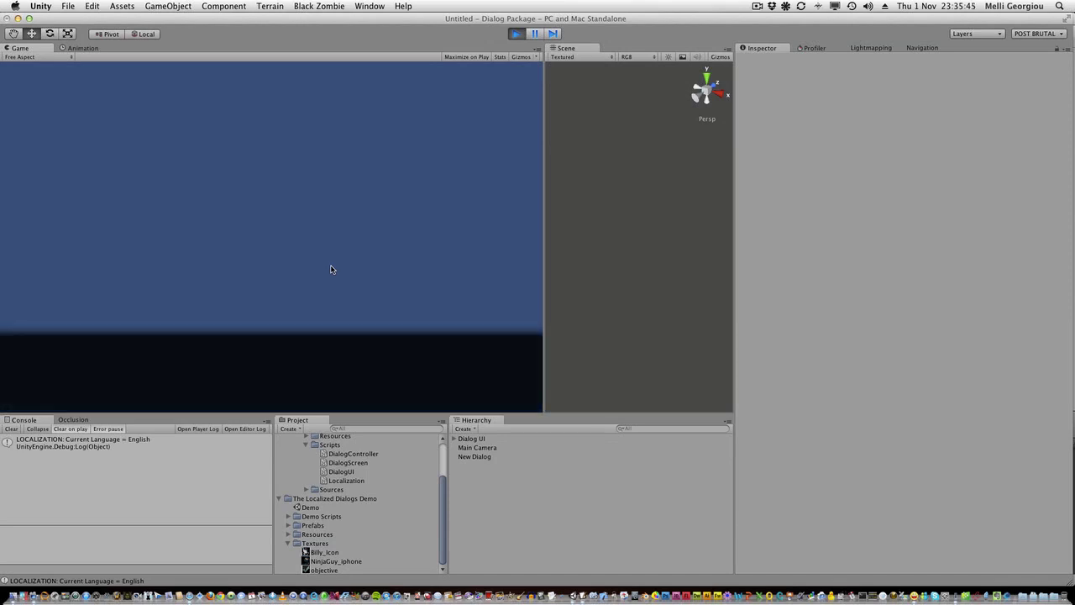
click(483, 376)
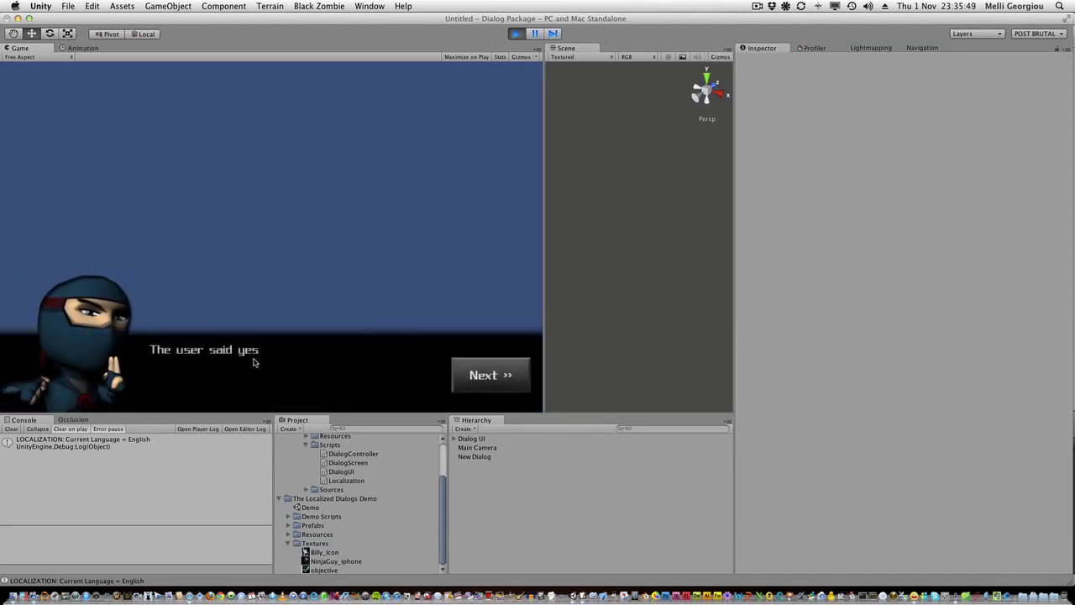
click(486, 376)
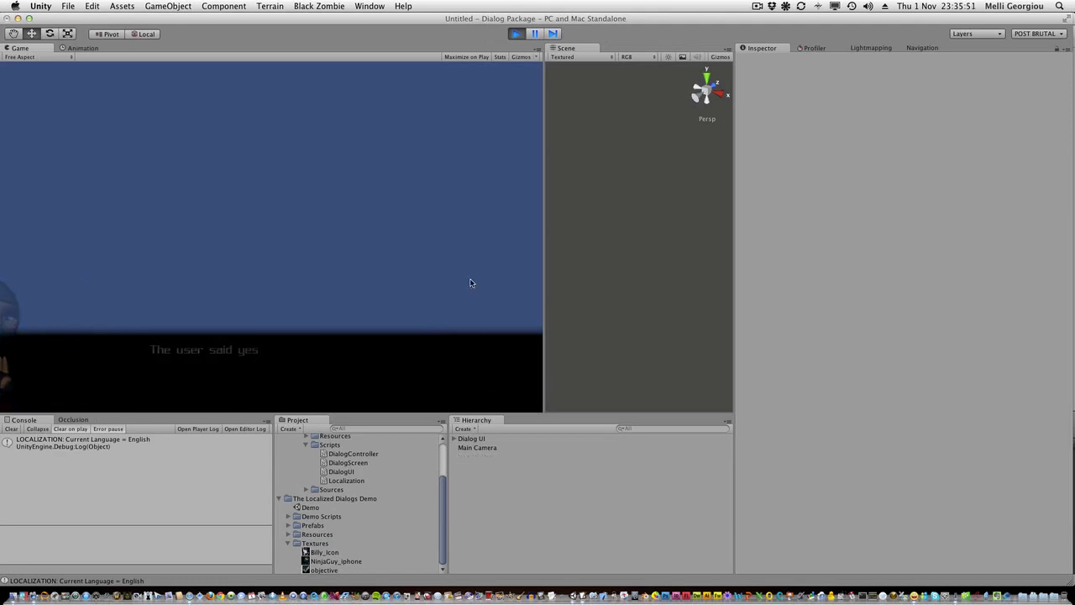
click(516, 34)
click(502, 456)
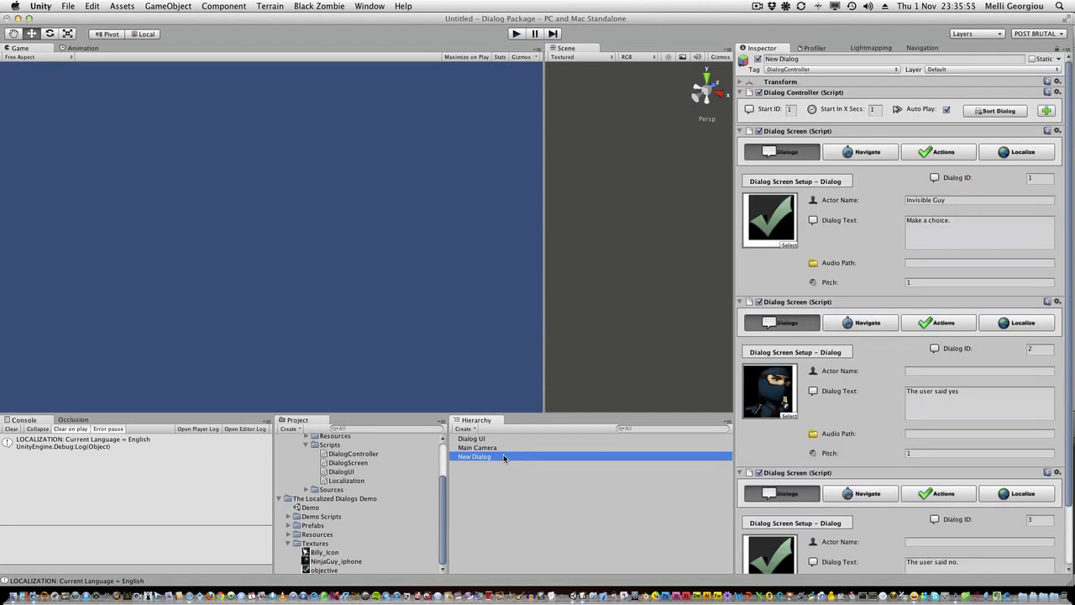
scroll(941, 352, down, 2)
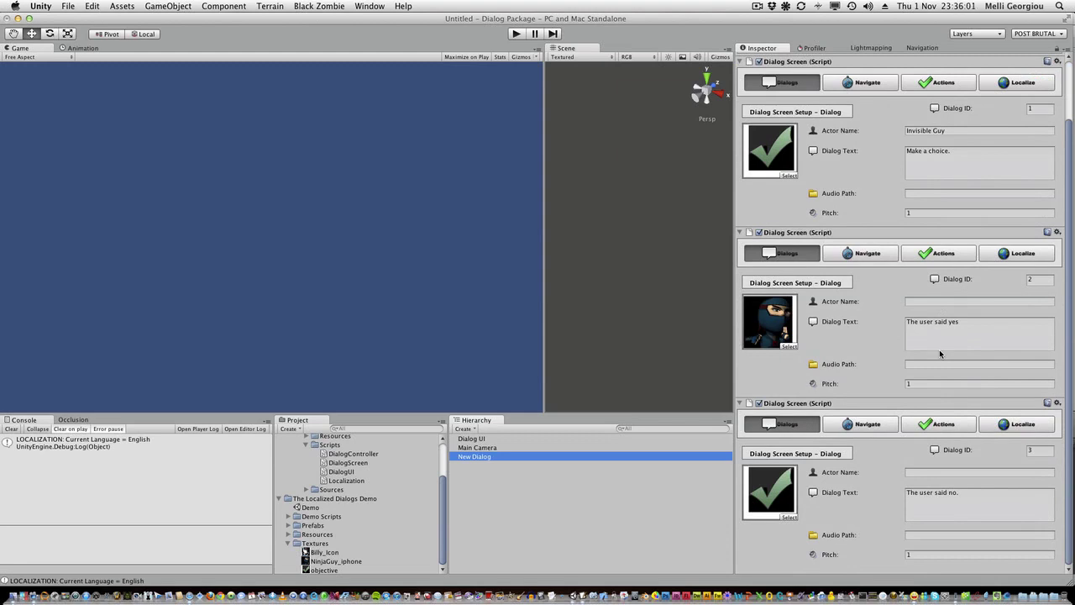
scroll(940, 353, up, 2)
scroll(857, 320, down, 2)
scroll(847, 327, up, 2)
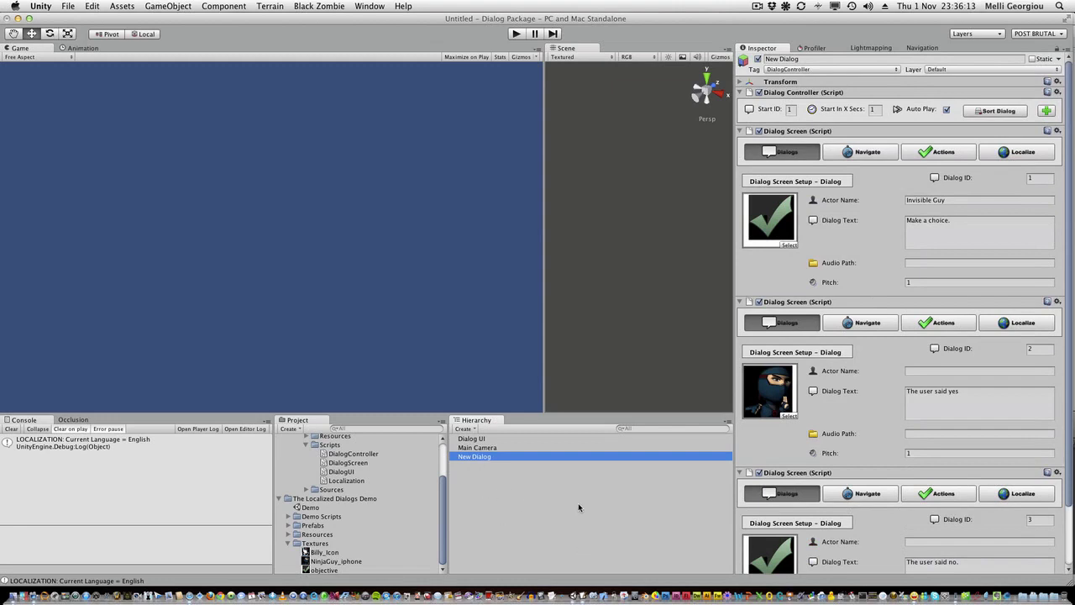
Step: Collapse the Plugins and The Localized Dialogs Demo project folders and reselect the New Dialog object
scroll(405, 547, up, 3)
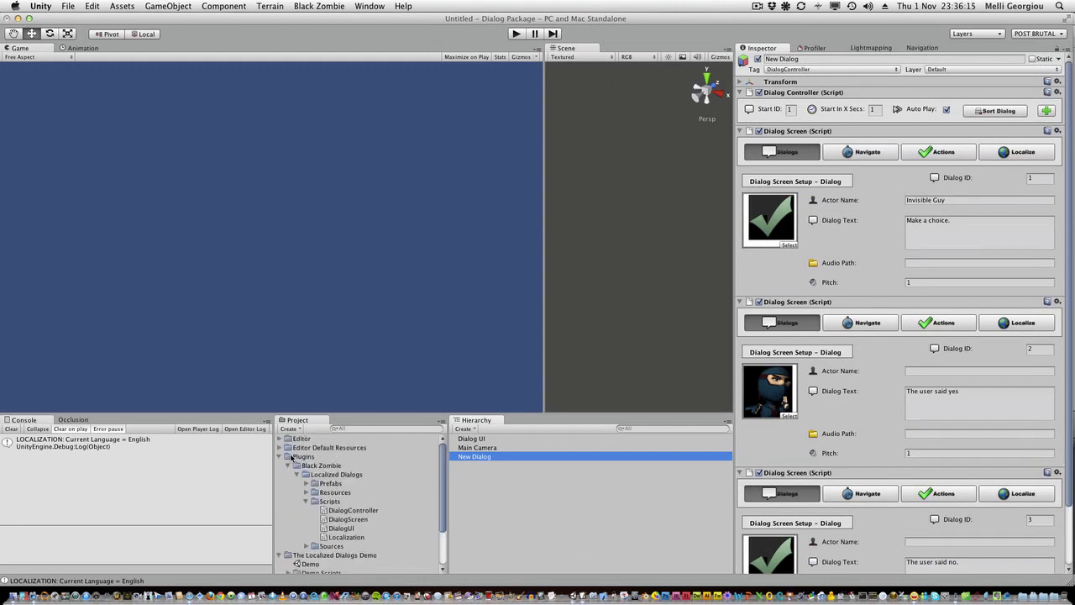
click(279, 457)
click(279, 466)
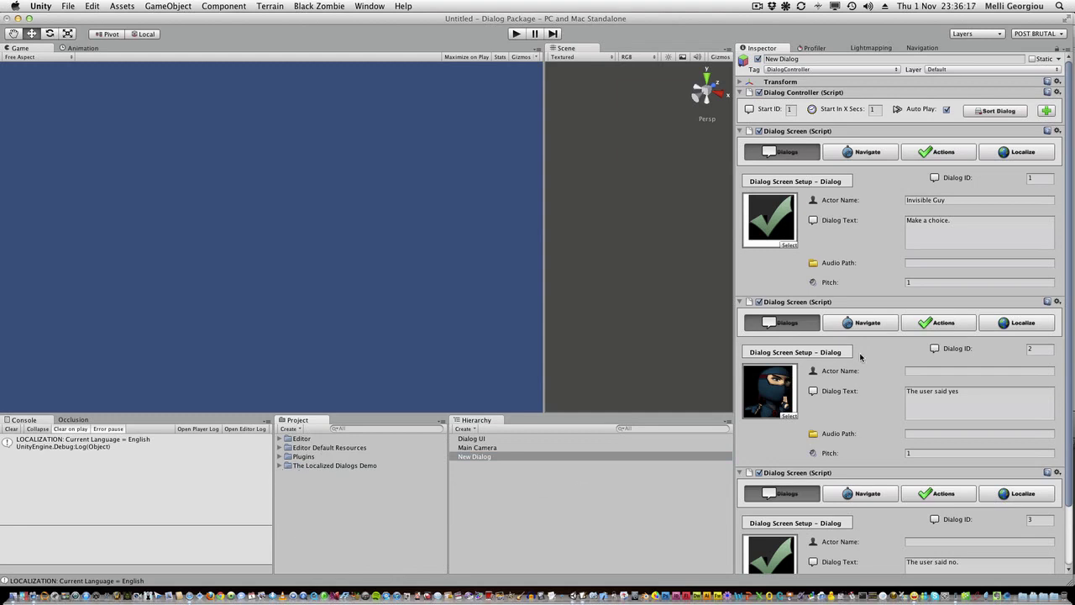
click(518, 458)
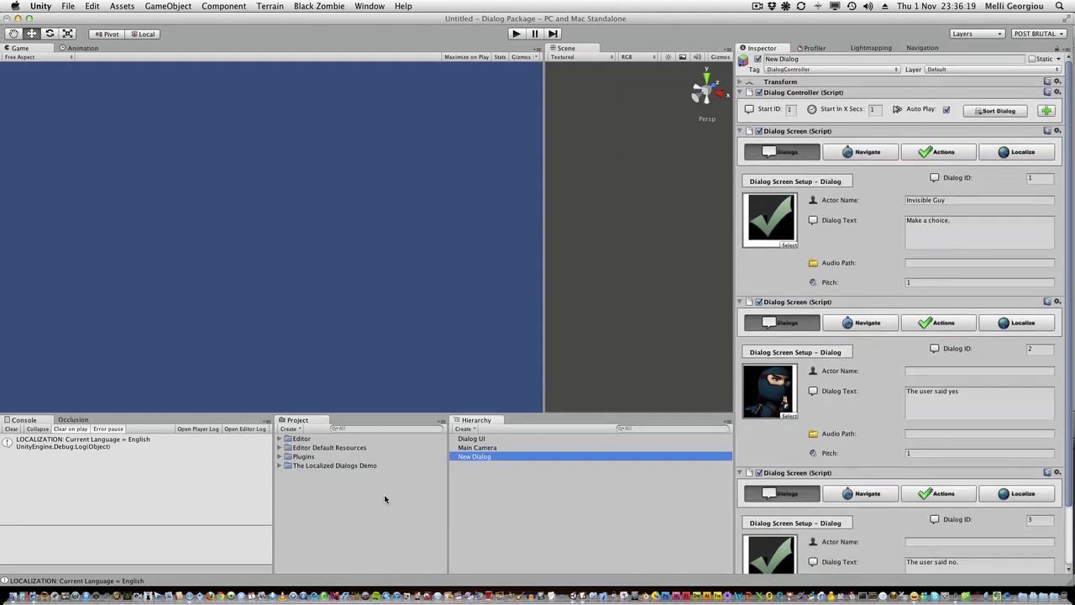
Step: Create a prefab named Test Dialog in the project and store the scene's New Dialog object in it
right_click(300, 497)
mouse_move(363, 419)
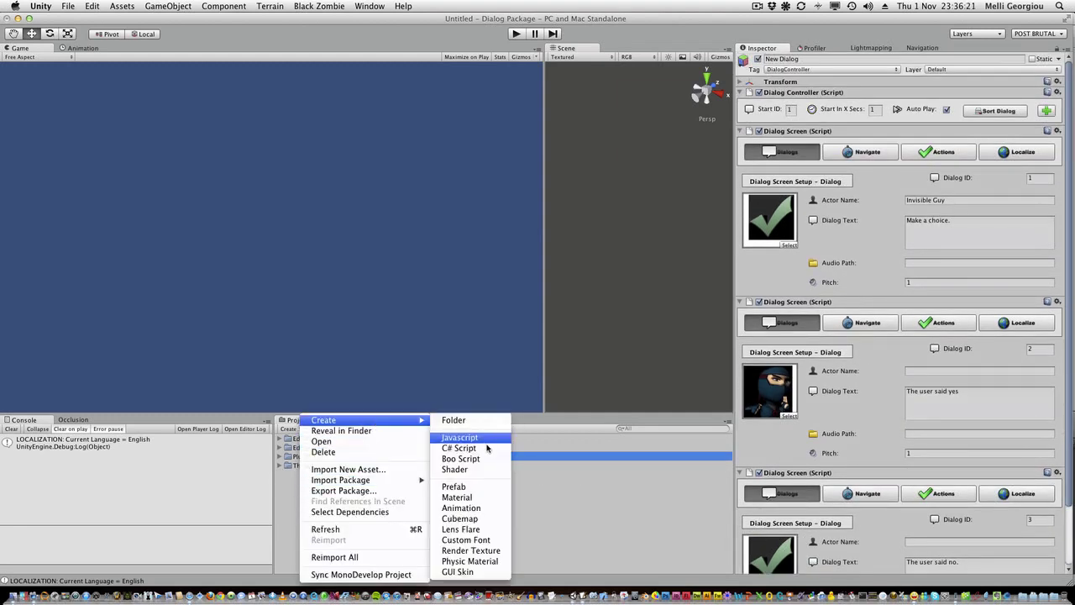
click(490, 487)
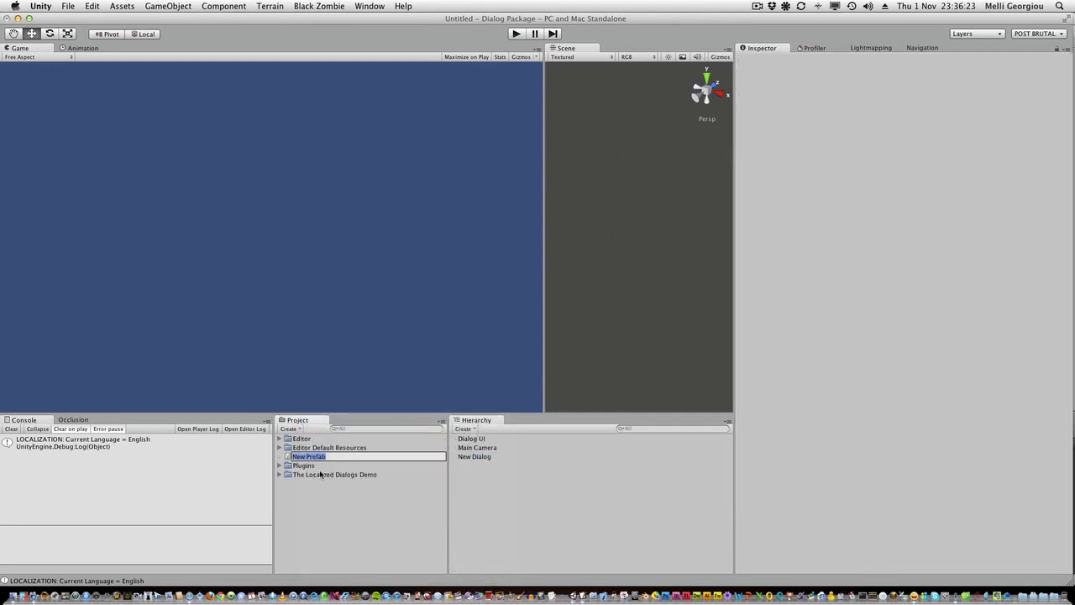
text(Test Dialog)
key(Return)
drag(474, 456, 373, 466)
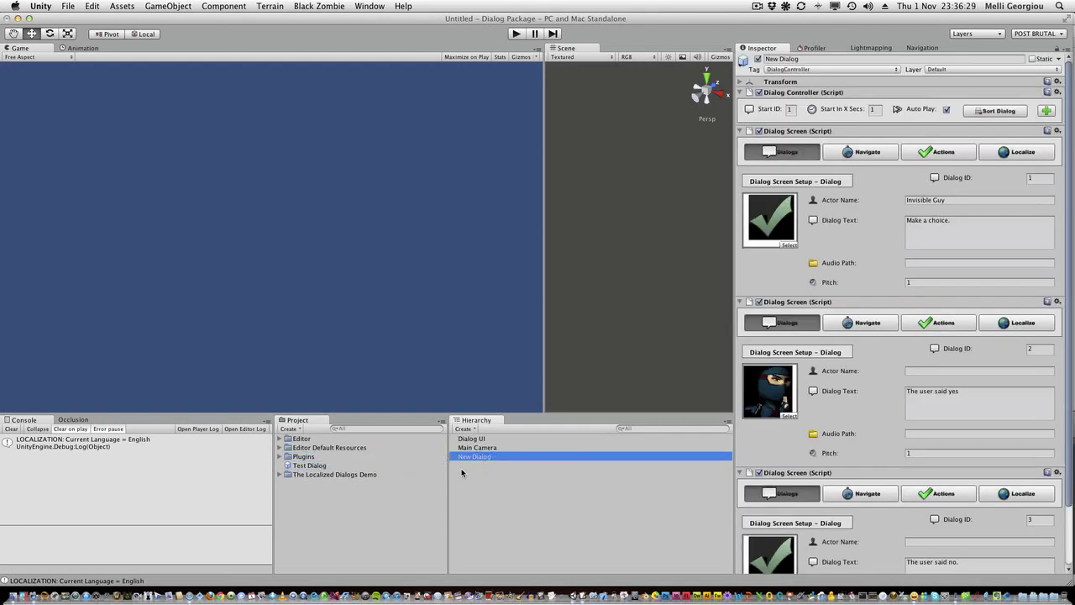
Step: Delete the New Dialog object from the scene
click(462, 470)
click(476, 456)
key(super+BackSpace)
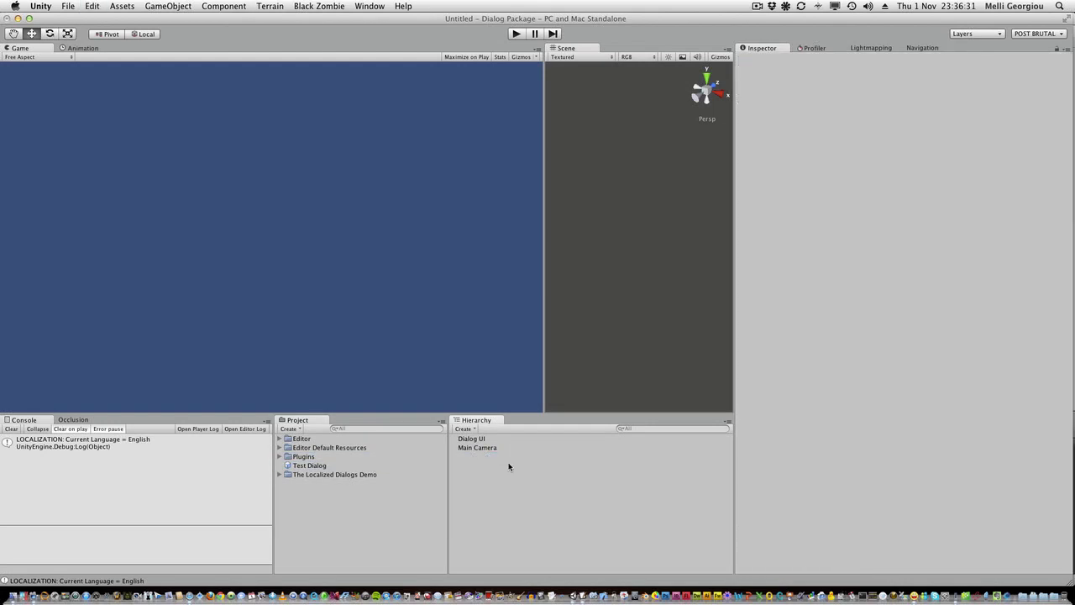
Step: Play the scene, add the Test Dialog prefab during playback, answer No and advance past the following screen
click(518, 36)
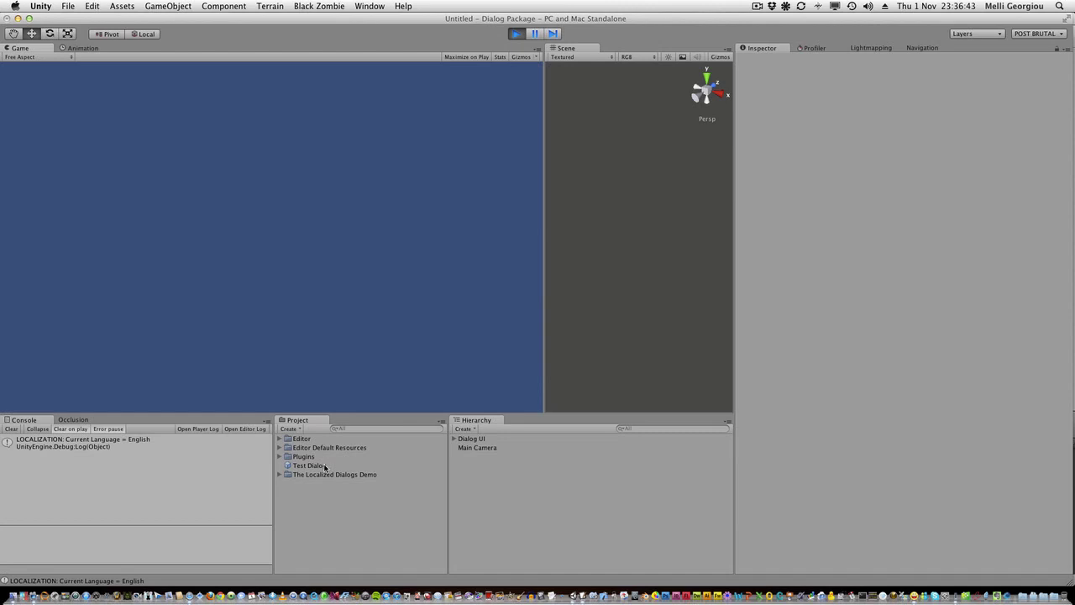
drag(325, 466, 489, 473)
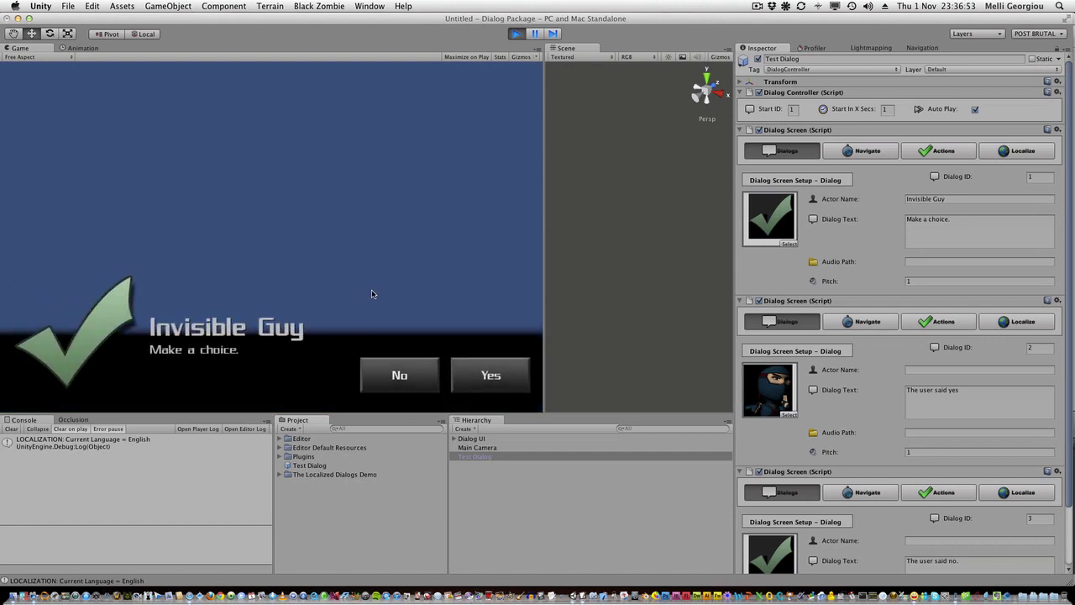
click(387, 368)
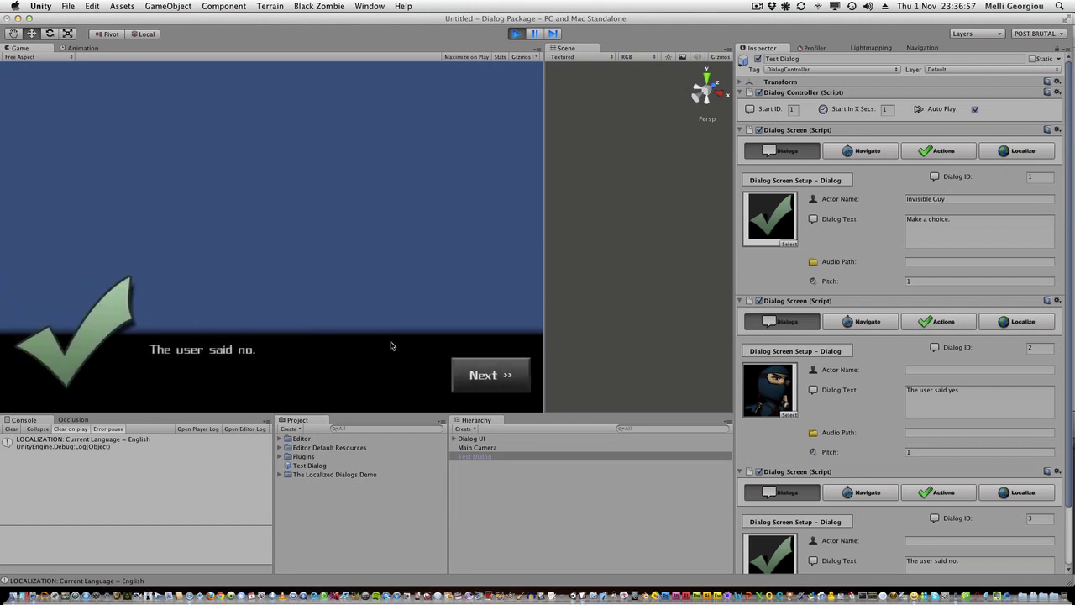
click(460, 367)
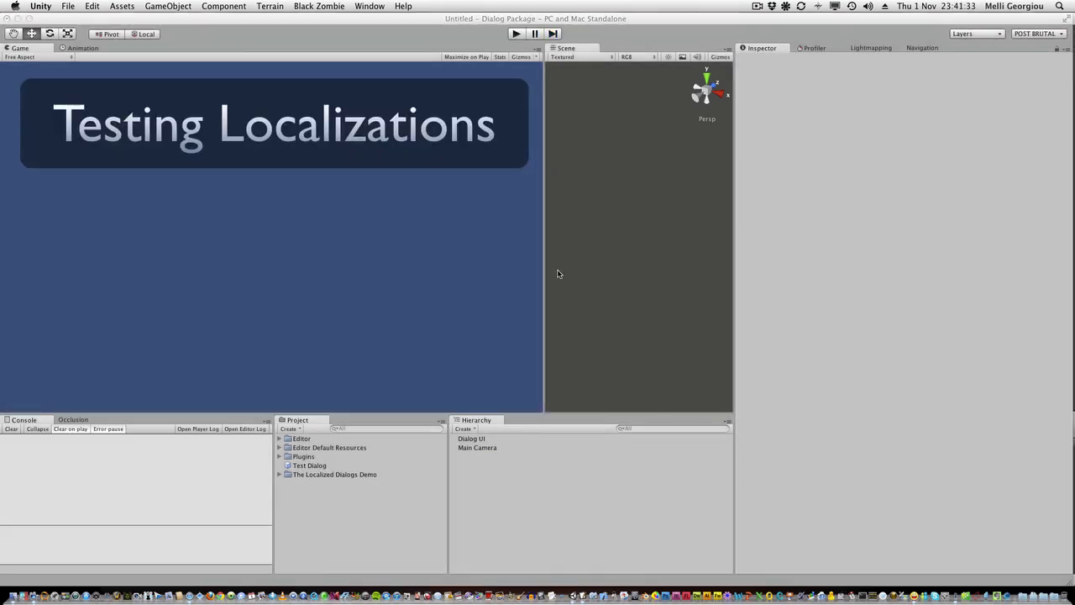
Step: Check the Dialog UI's localization settings and add the Test Dialog prefab to the scene
click(483, 447)
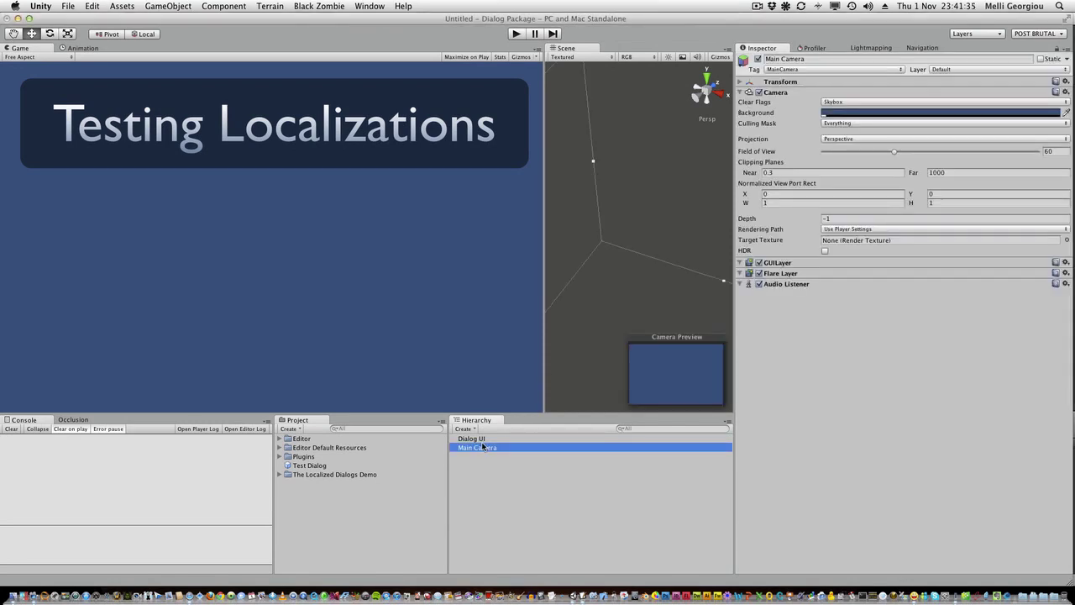
click(484, 440)
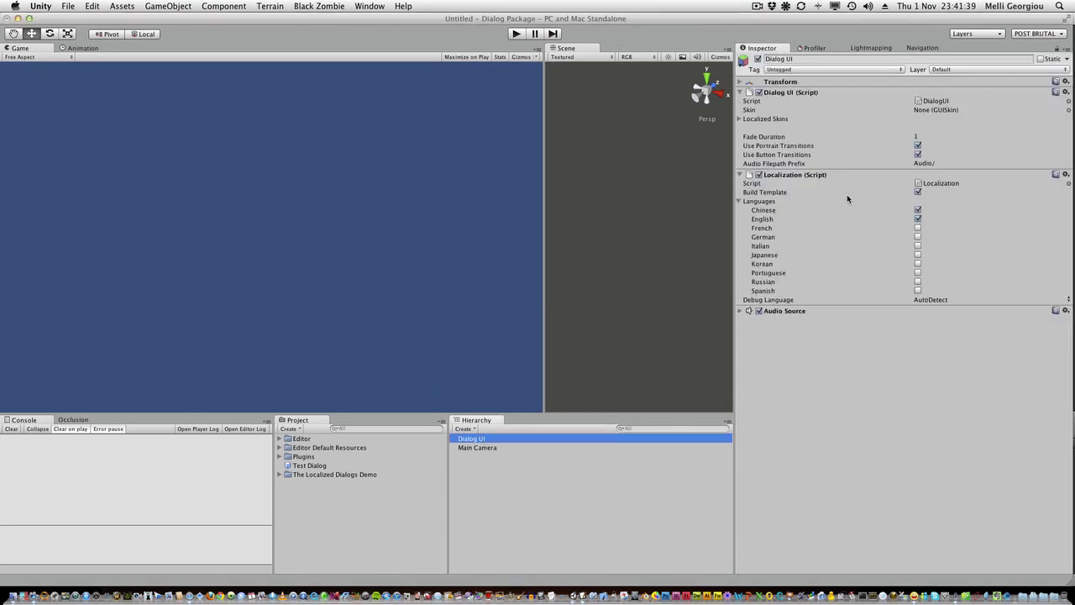
drag(324, 468, 495, 473)
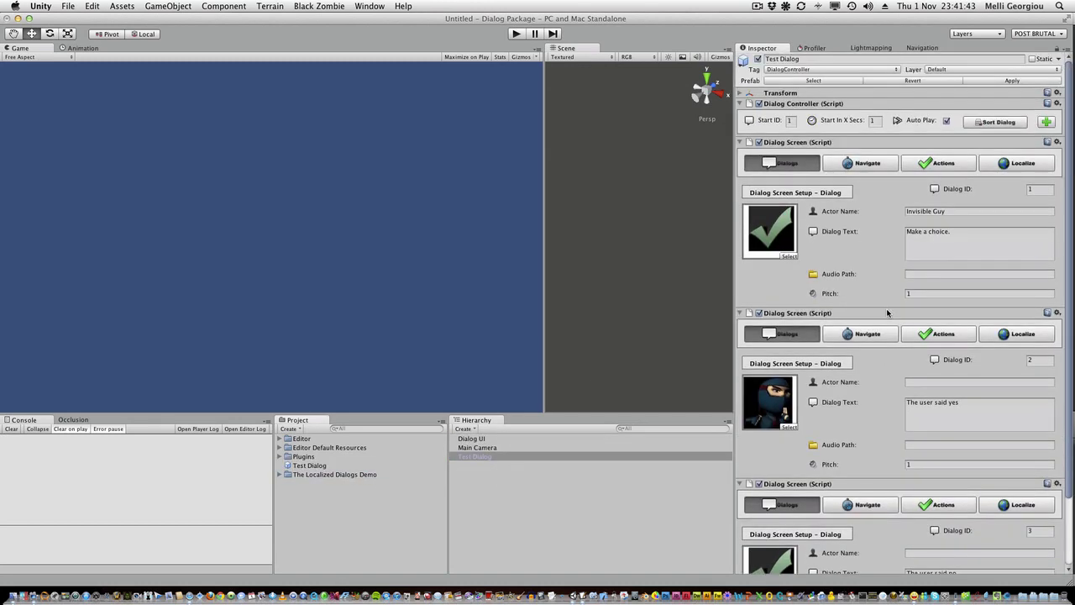
Step: Show the localization settings of all three dialog screens in Test Dialog
click(1016, 162)
scroll(1030, 172, down, 1)
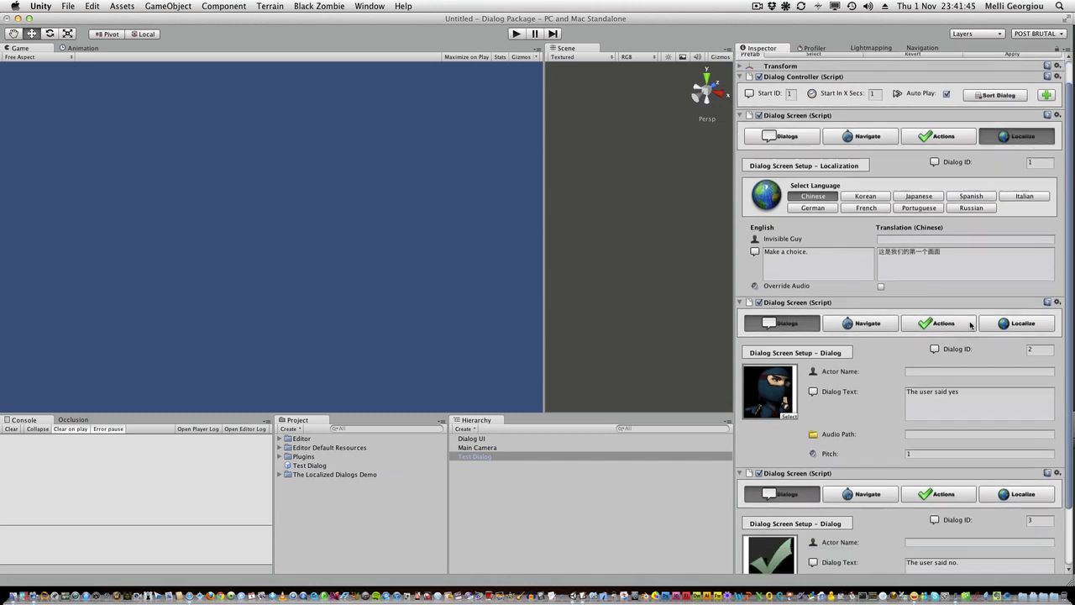
click(1020, 326)
scroll(1018, 420, down, 1)
click(1017, 478)
scroll(1023, 469, down, 2)
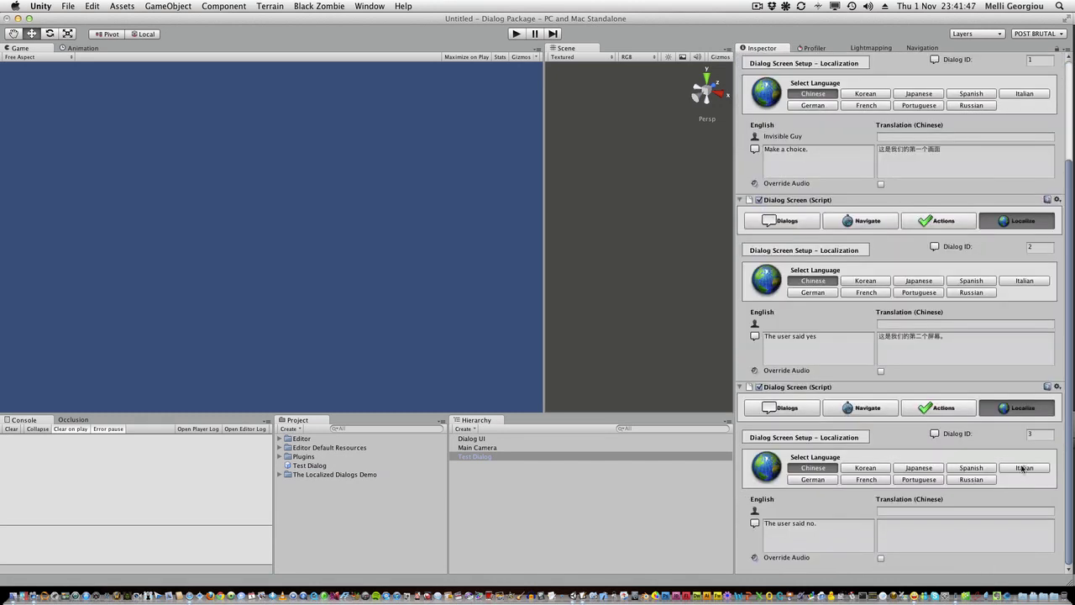
Step: Translate "Make a choice." in Google Translate and enter 做出选择。 as the first dialog screen's Chinese translation
click(815, 157)
key(super+c)
click(192, 592)
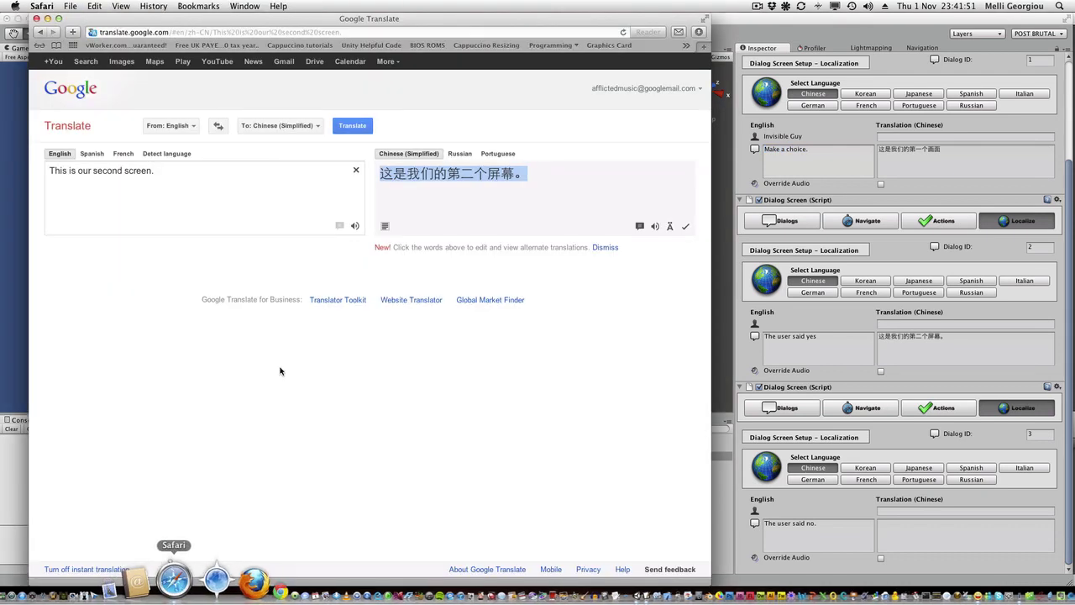
key(super+v)
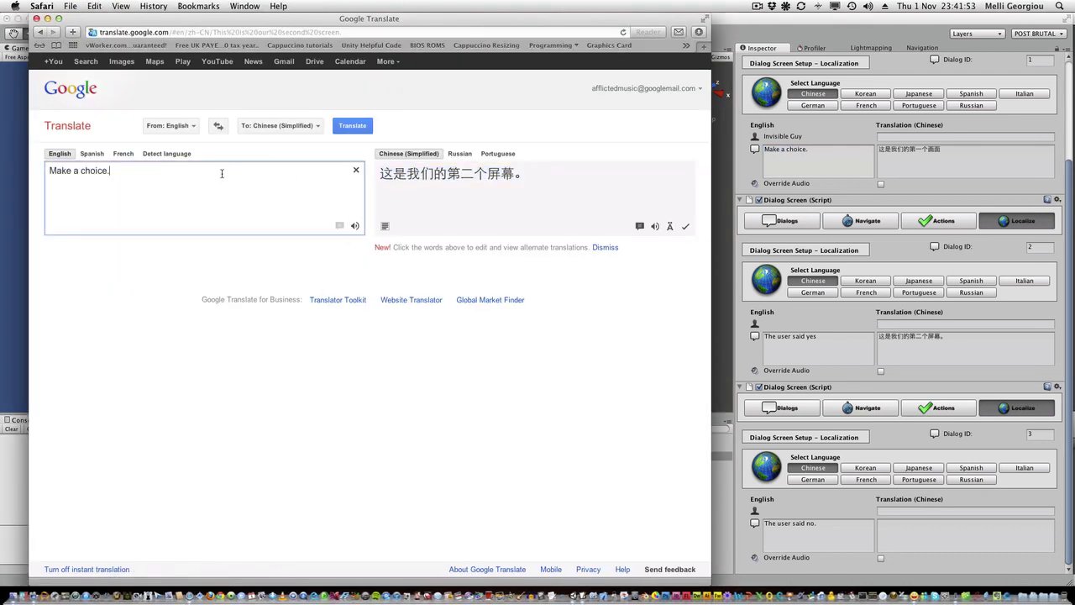
drag(452, 175, 380, 174)
key(super+c)
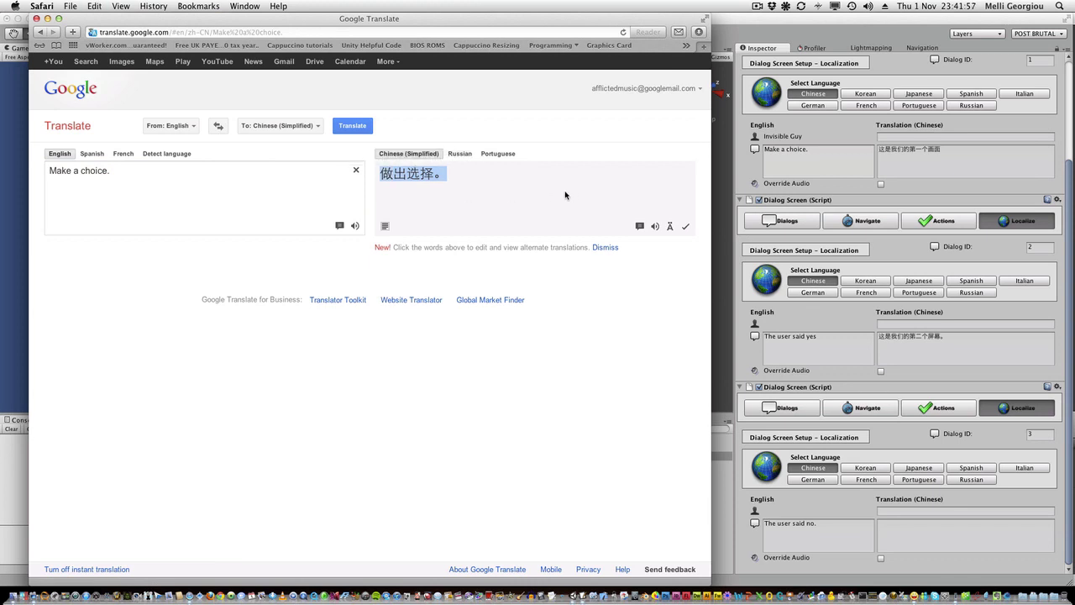
click(985, 164)
click(963, 161)
key(super+v)
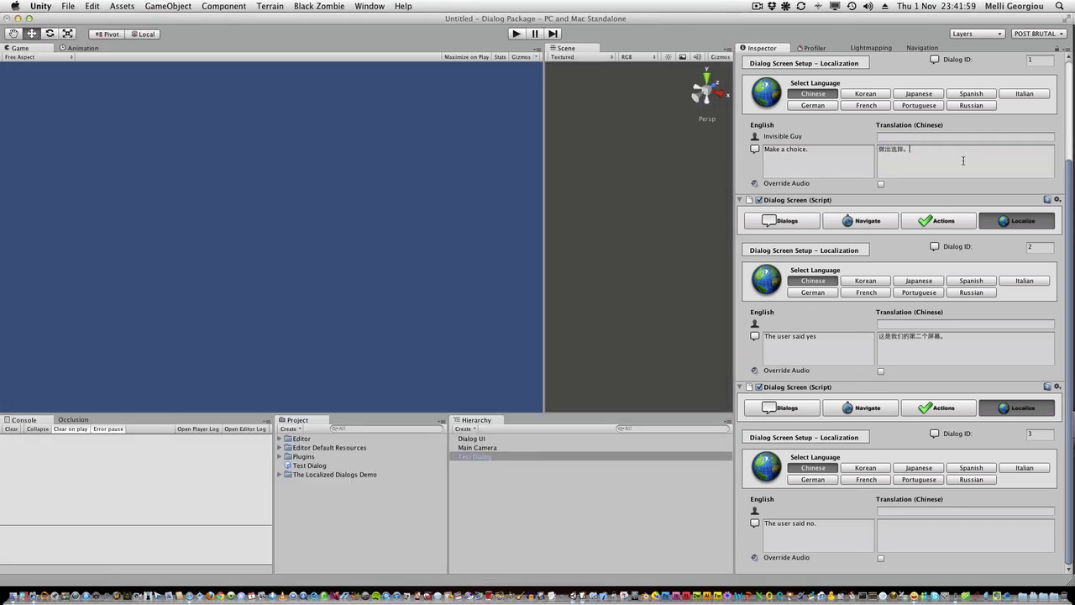
Step: Translate "The user said yes" in Google Translate and enter 说是用户 as the second dialog screen's Chinese translation
click(819, 349)
key(super+c)
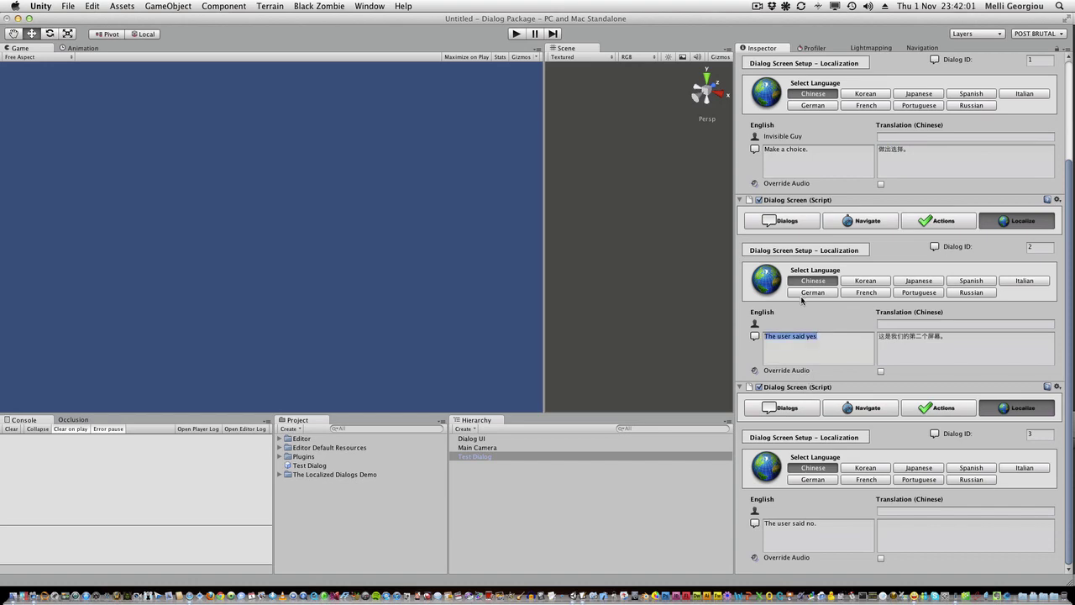
key(super+Tab)
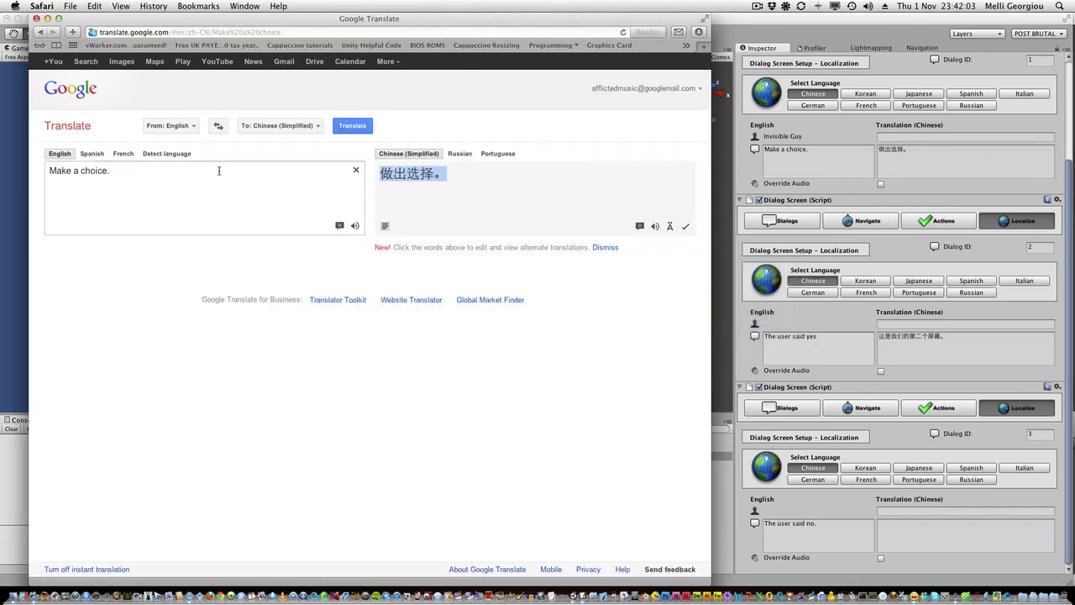
key(super+a)
key(super+v)
drag(454, 178, 379, 168)
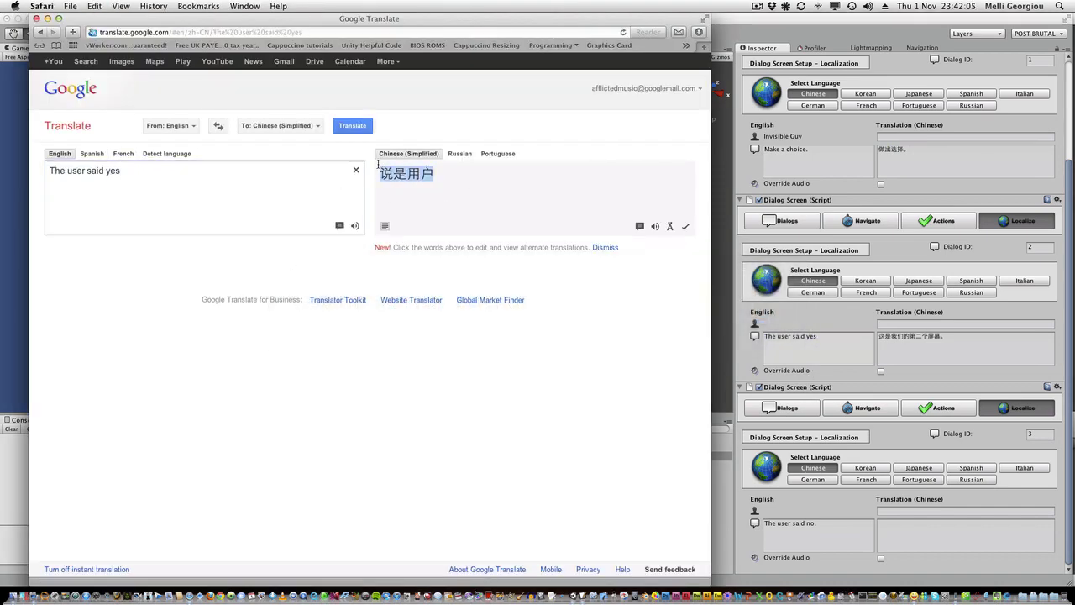
key(super+c)
click(981, 335)
key(super+v)
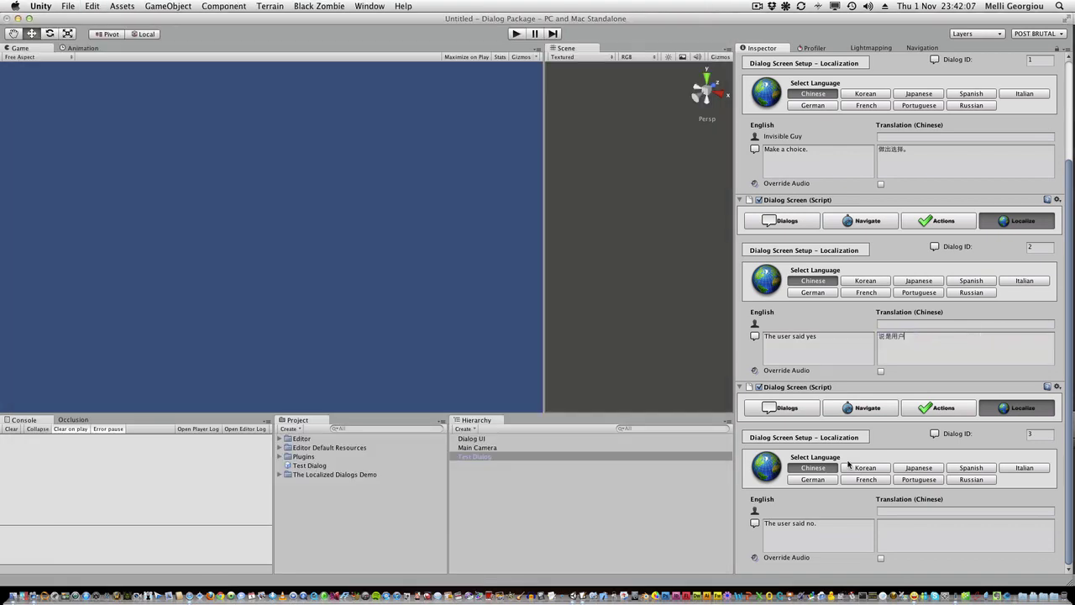
Step: Translate "The user said no." in Google Translate and enter 用户说没有。 as the third dialog screen's Chinese translation
click(871, 533)
key(super+c)
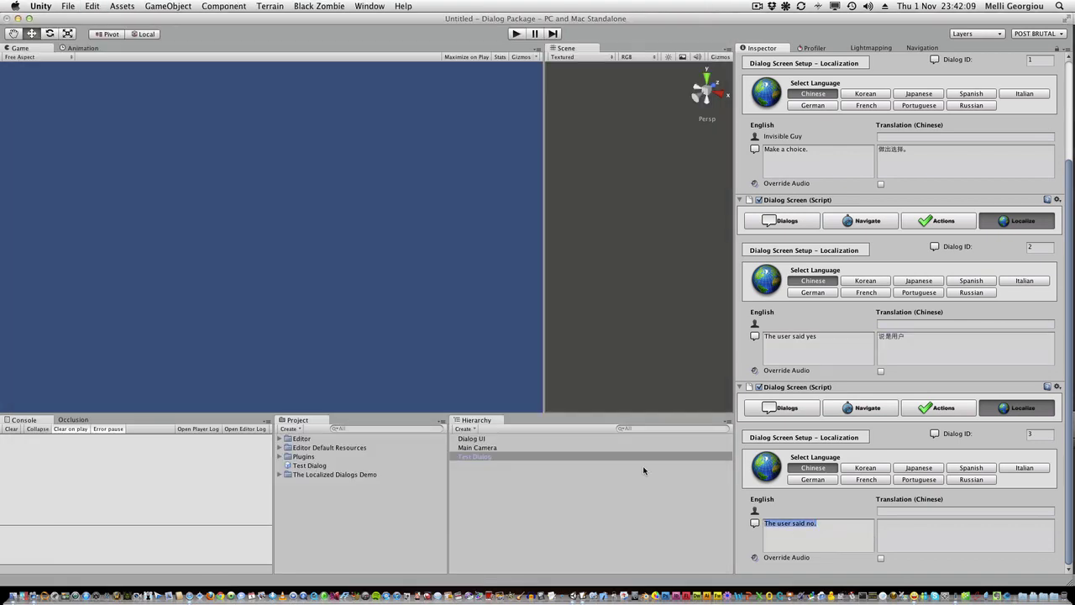
key(super+Tab)
key(super+a)
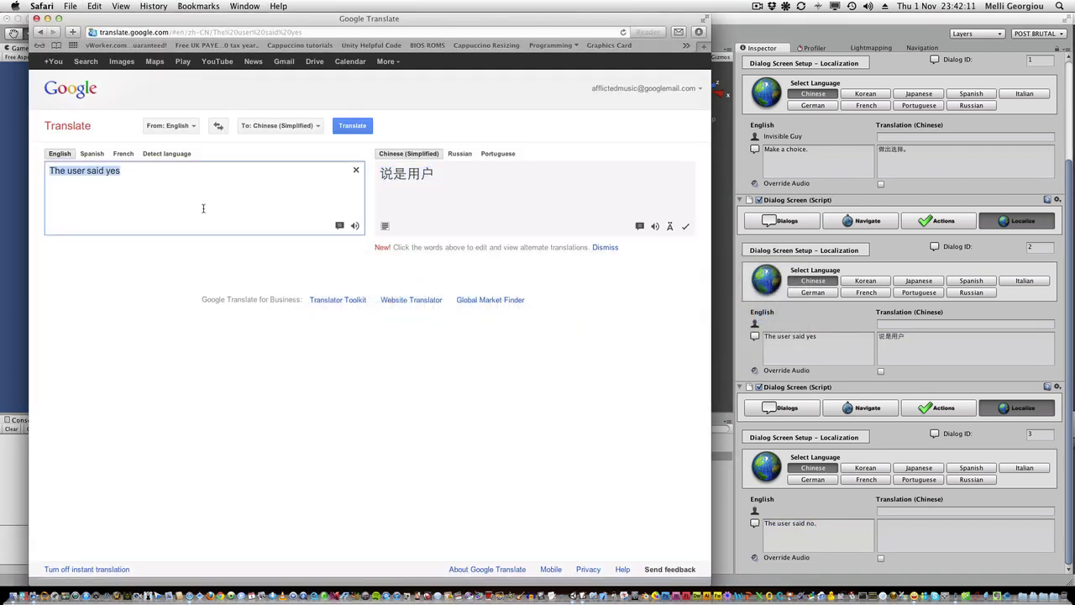
key(super+v)
drag(504, 178, 360, 178)
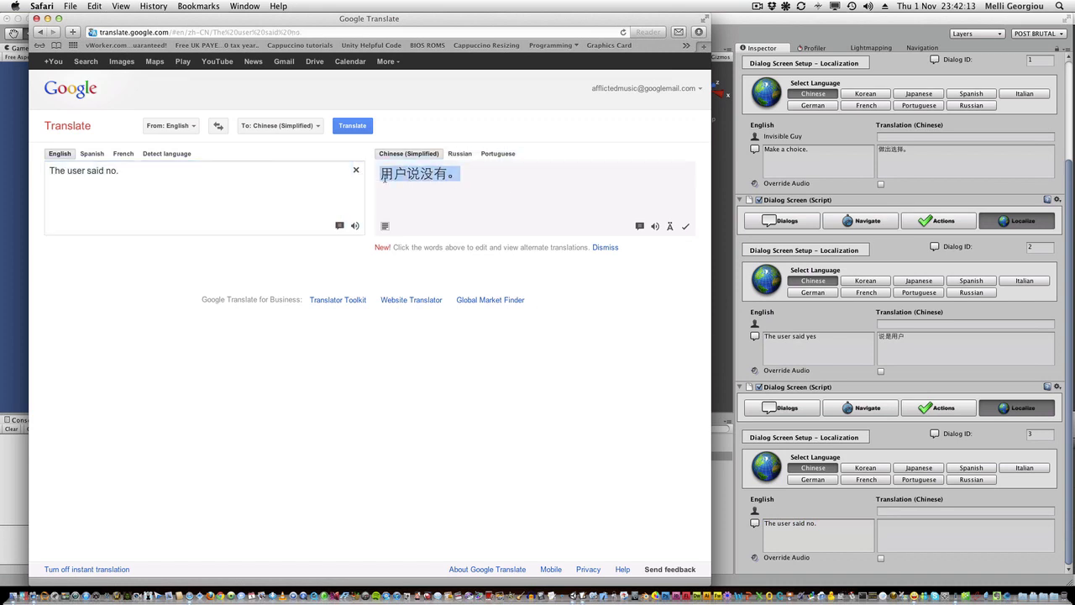
key(super+c)
key(super+Tab)
click(938, 533)
key(super+v)
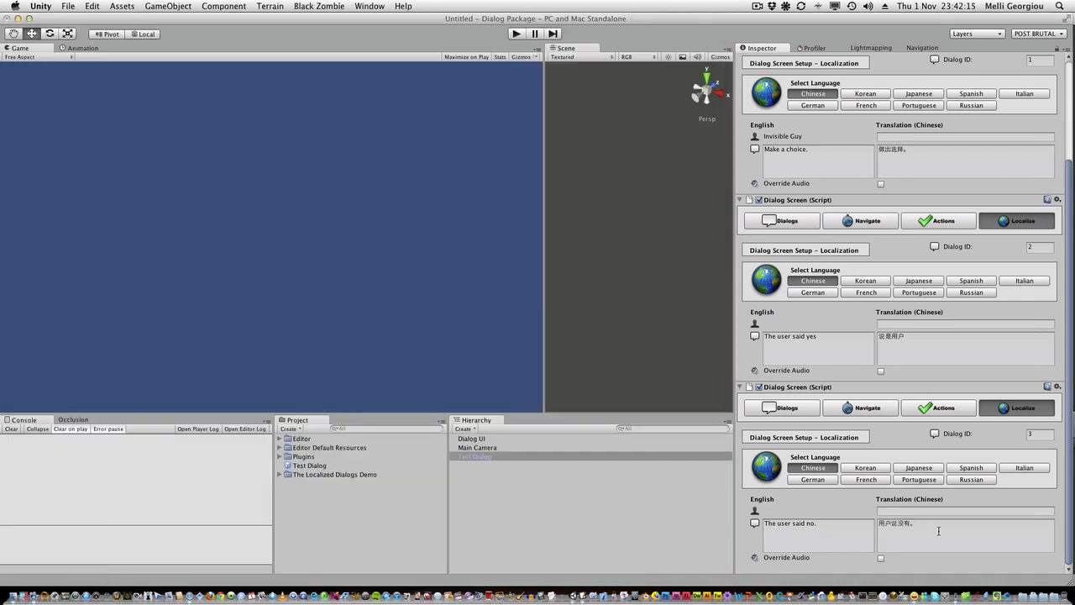
Step: Set the Dialog UI's debug language to Chinese and play the scene to test the localized dialog
click(513, 438)
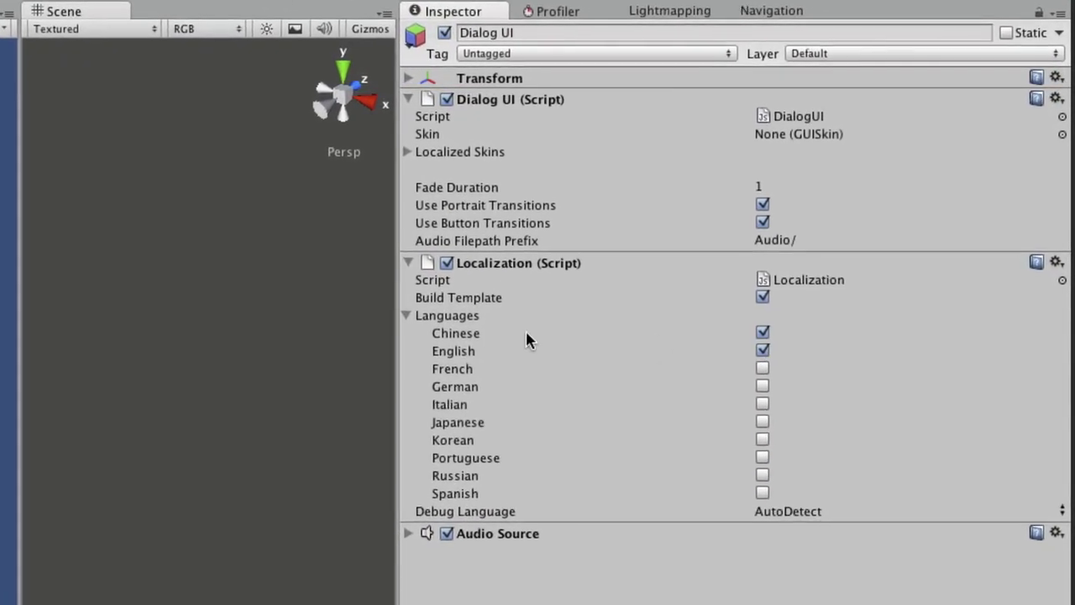
click(468, 320)
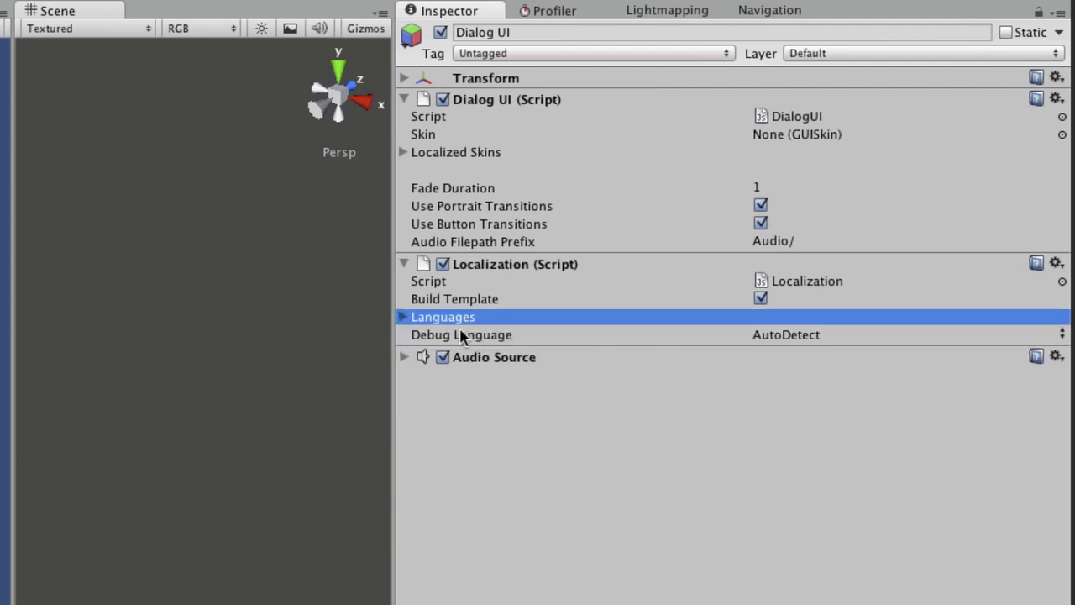
click(461, 335)
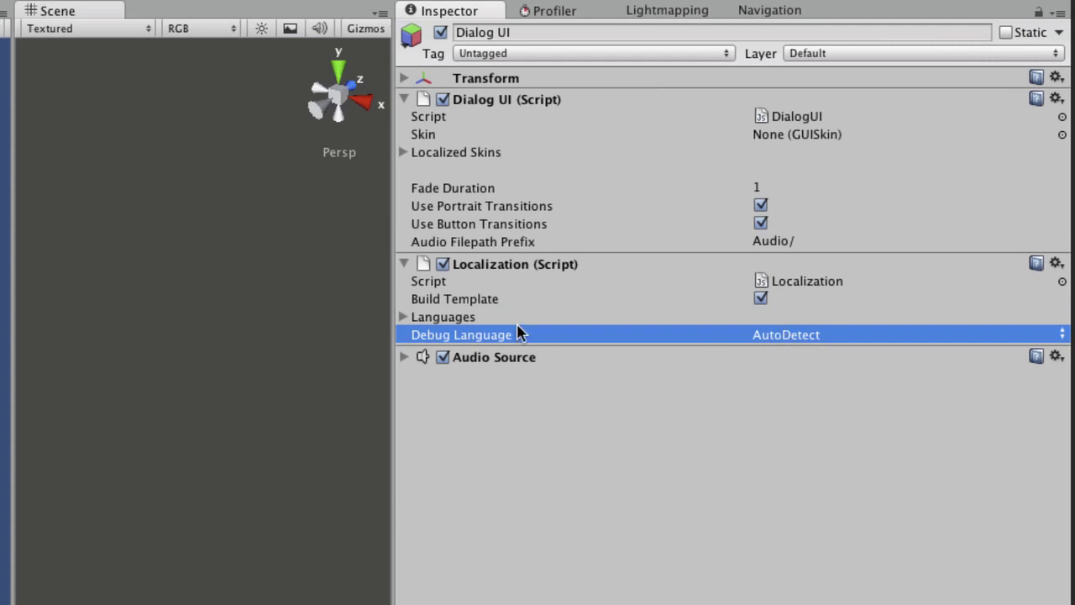
click(810, 339)
click(827, 374)
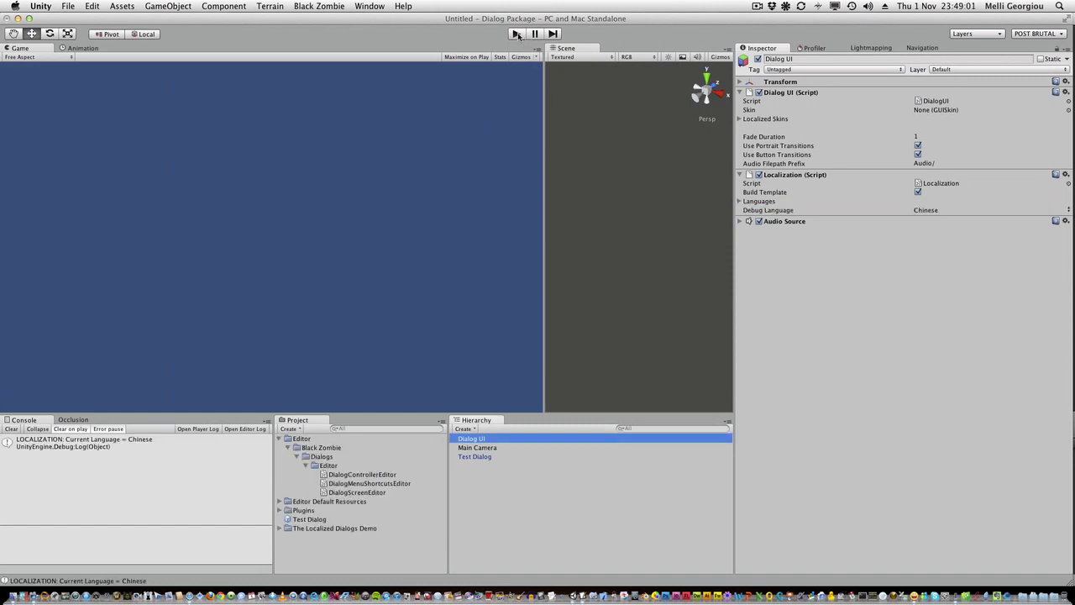
click(518, 35)
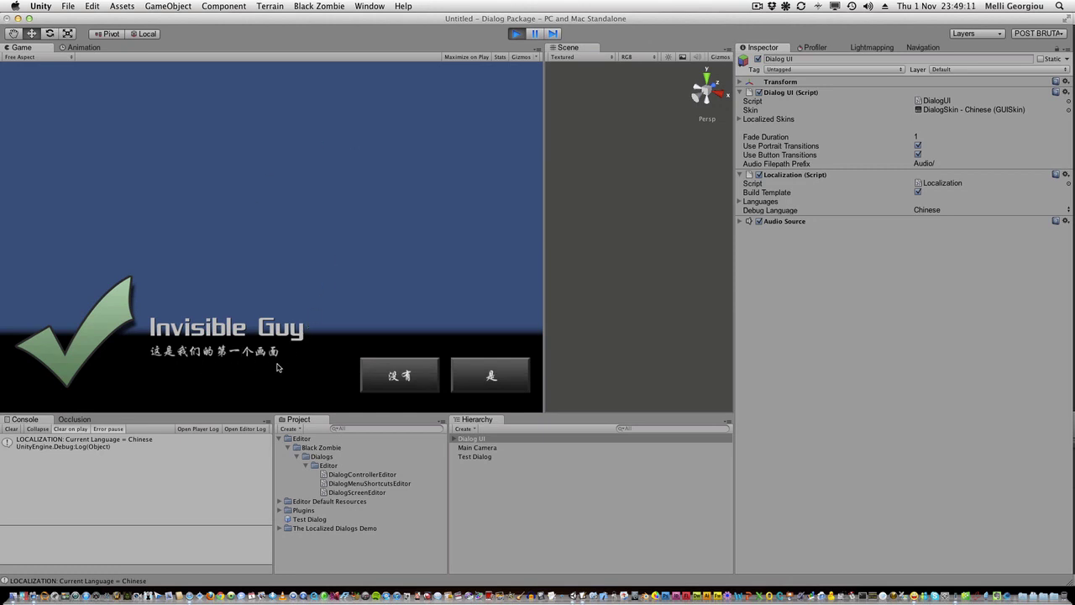
Step: Answer 没有 in the running Chinese dialog, advance it to its end and stop the scene
click(394, 377)
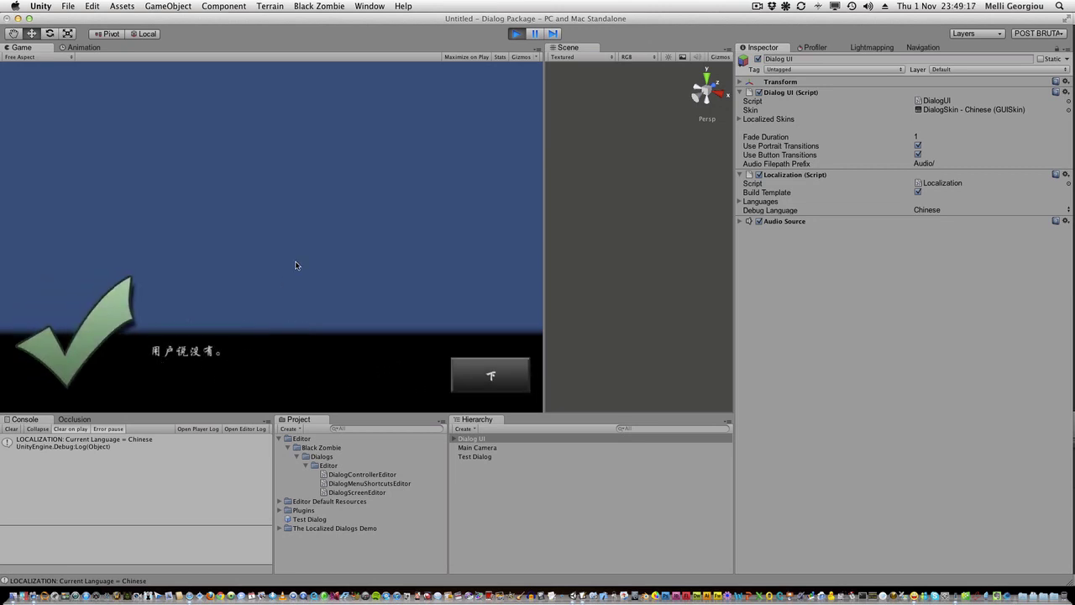
click(424, 350)
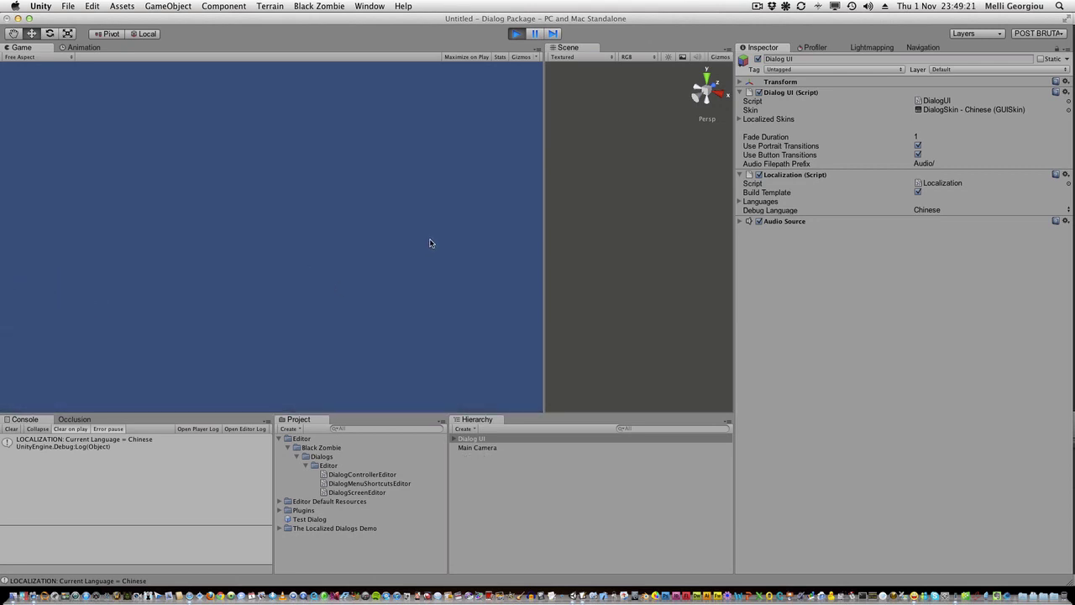
click(515, 33)
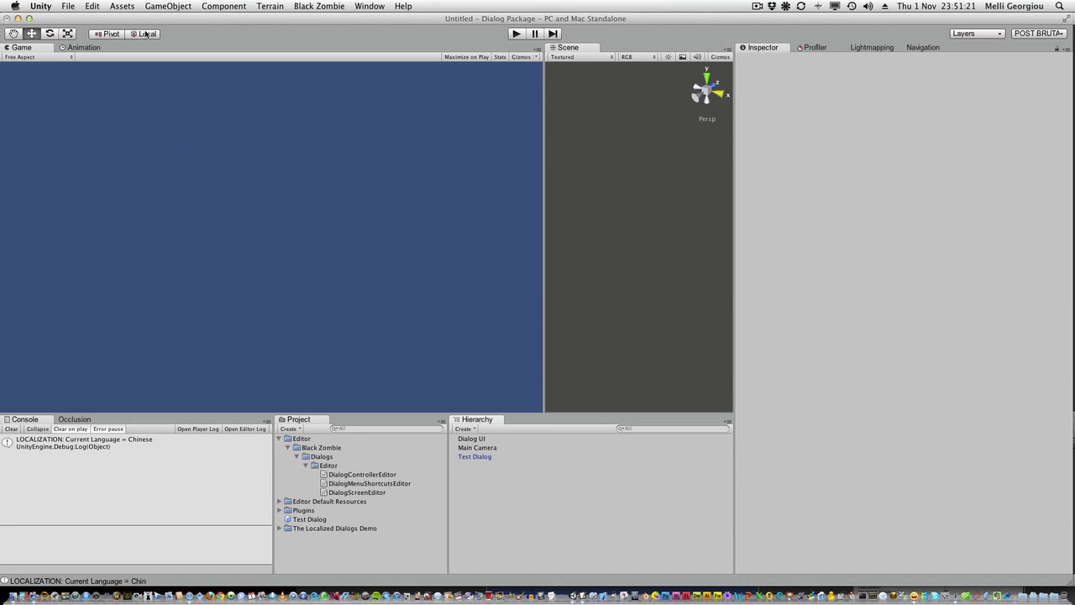
Step: Expand The Localized Dialogs Demo folder in the project assets, leaving the Plugins folder collapsed
click(342, 521)
key(Up)
key(Right)
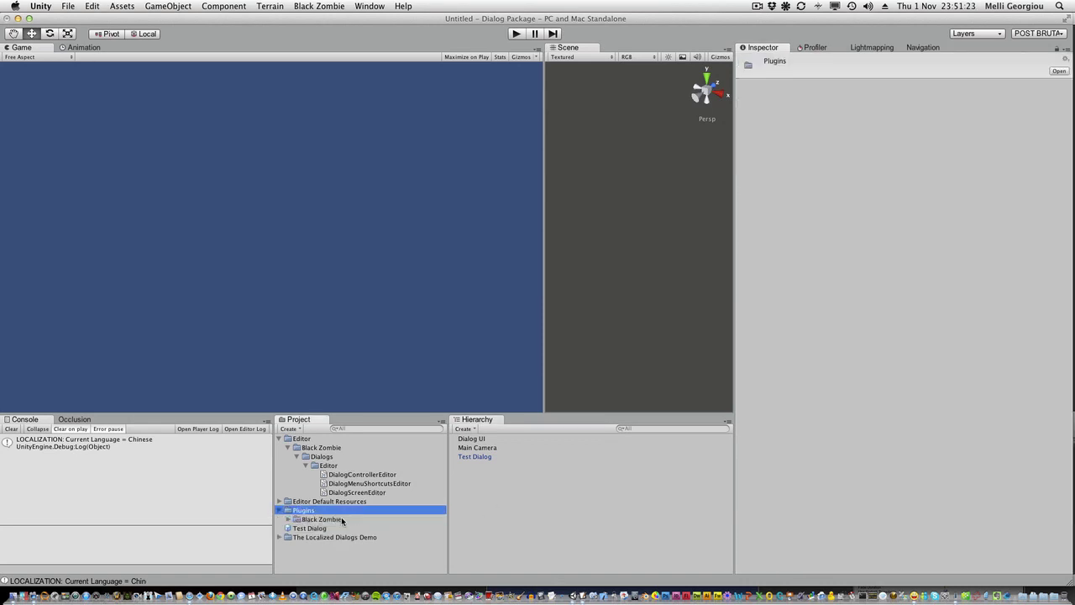
key(Down)
key(Up)
key(Left)
key(Down)
key(Down)
key(Right)
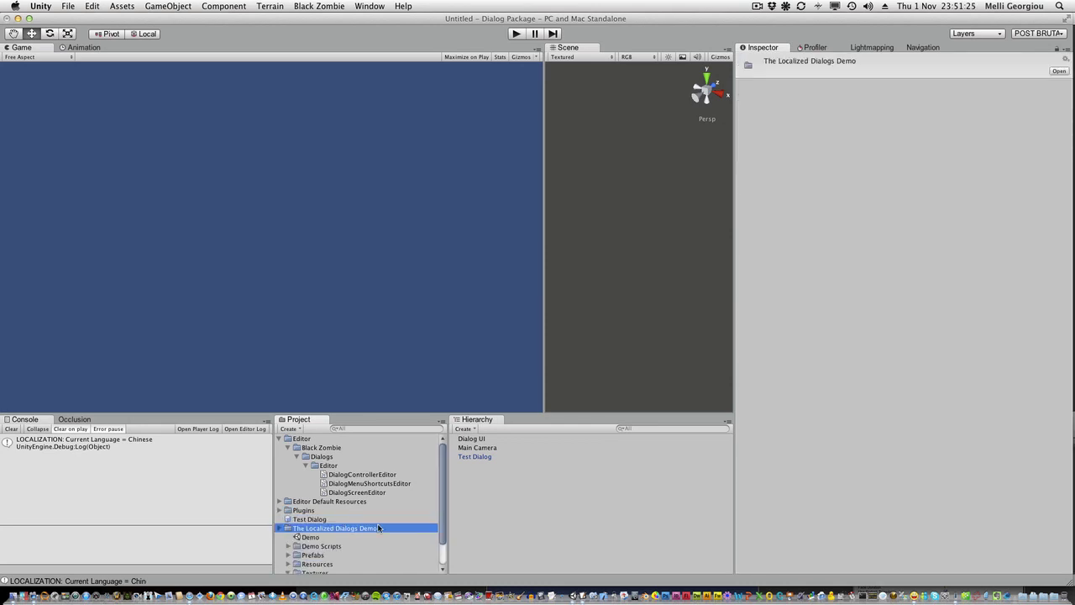
Step: Open the Demo scene, saving the current scene as test in the Assets folder
scroll(385, 523, down, 3)
key(Down)
click(344, 545)
key(Left)
double_click(339, 534)
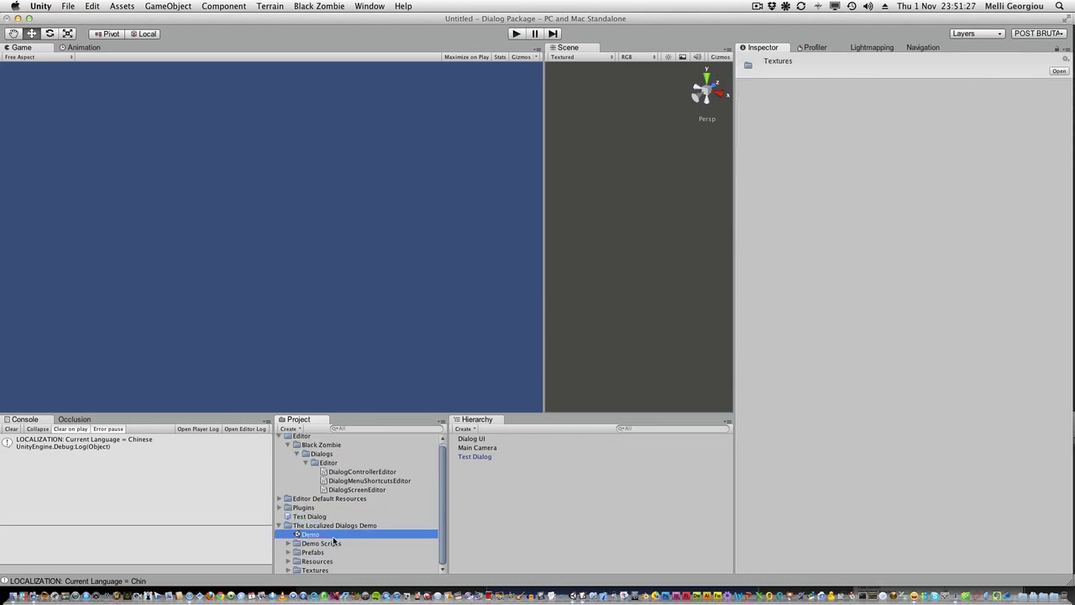
click(629, 204)
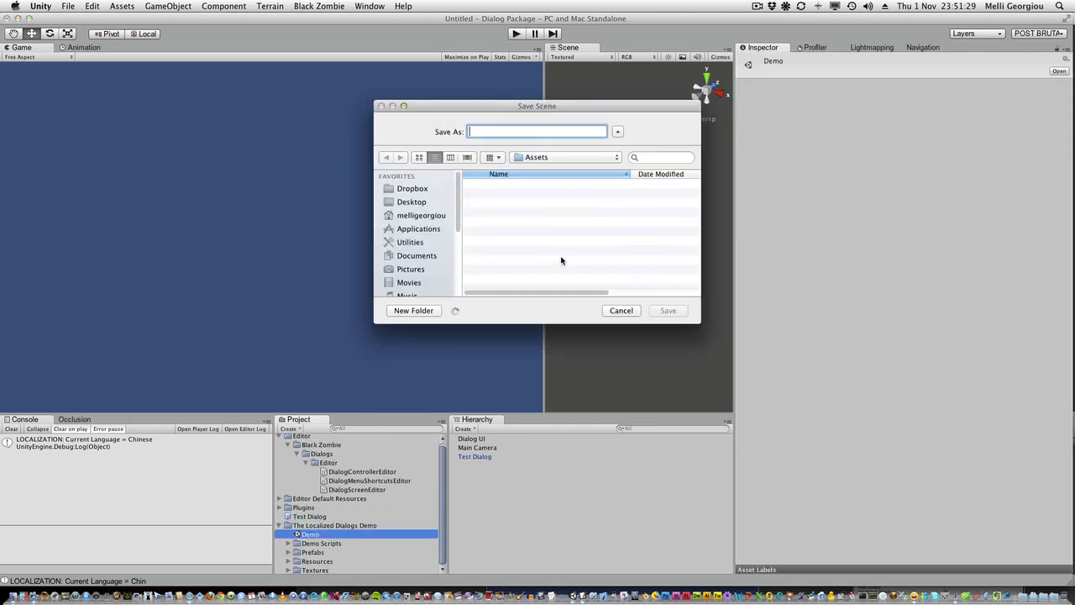
text(test)
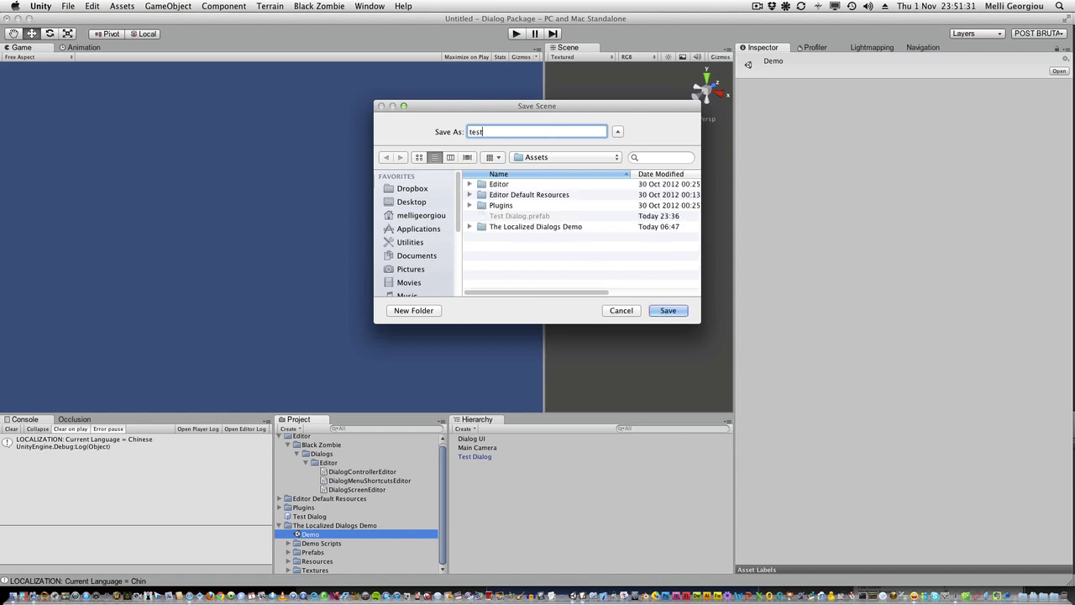
key(Return)
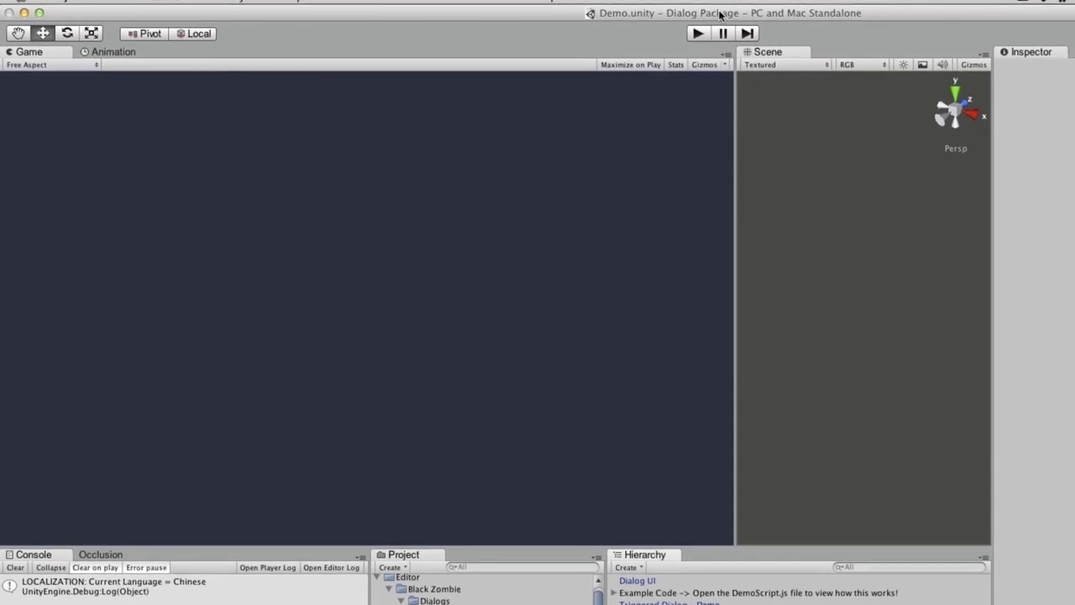
Step: Play the Demo scene to test the audio conversation and the triggered dialog, viewing the latter in Modified Skin 1
key(super+p)
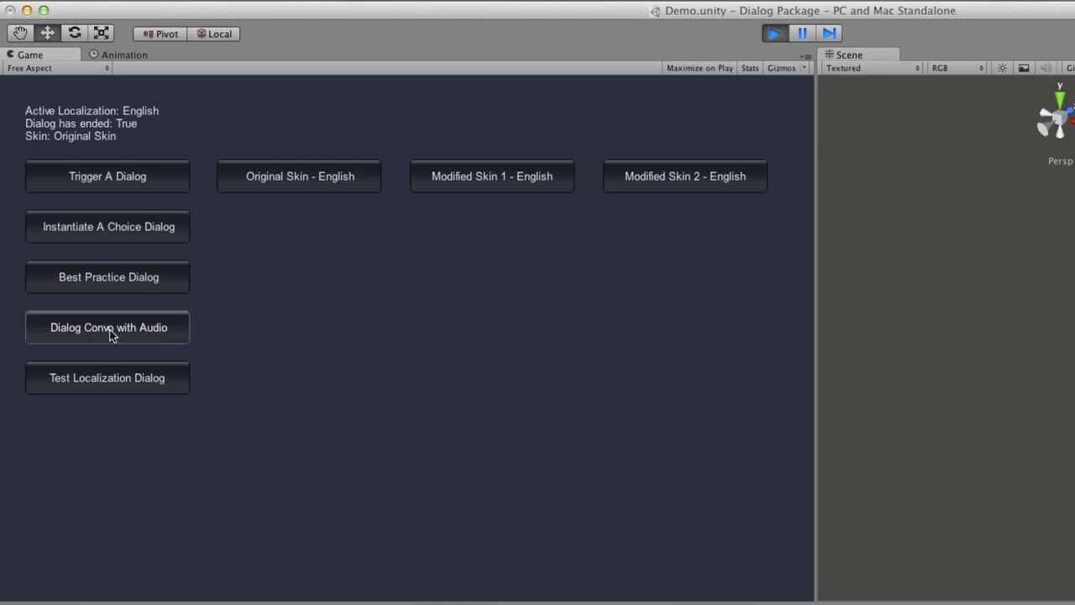
click(176, 328)
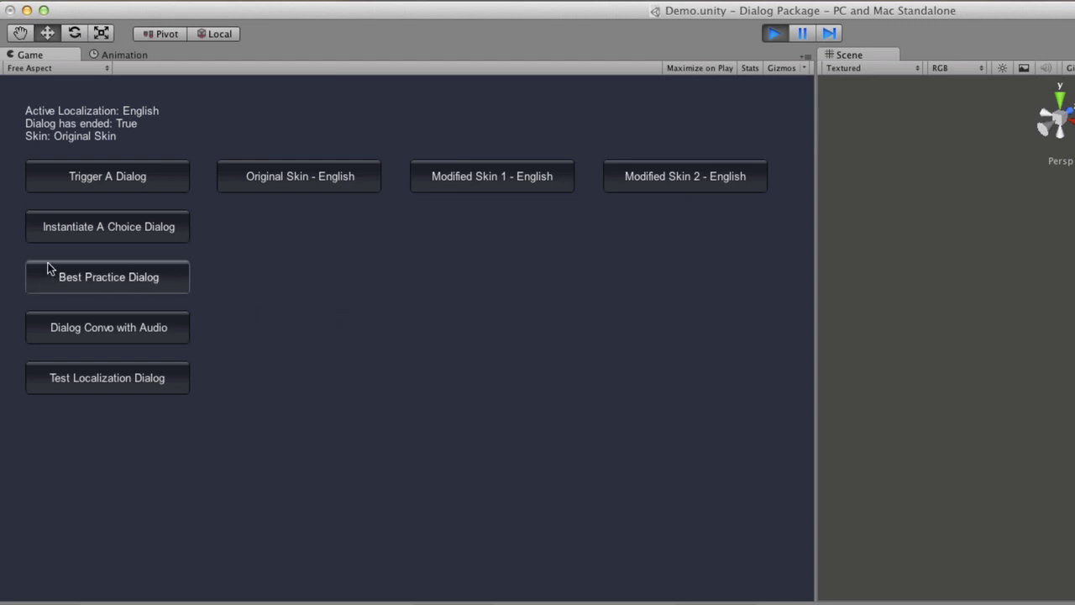
click(146, 173)
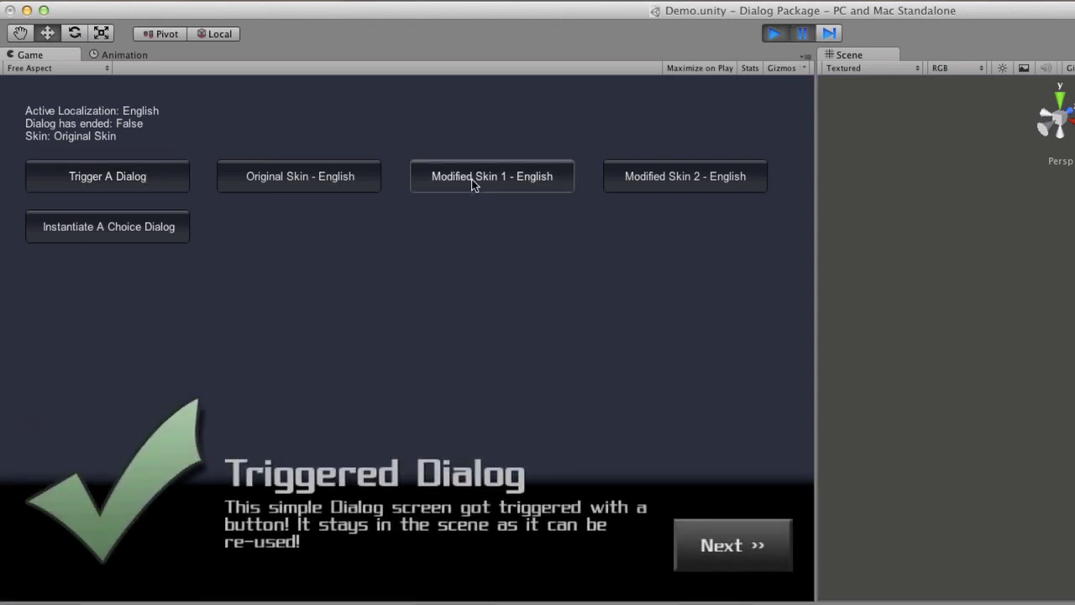
click(832, 35)
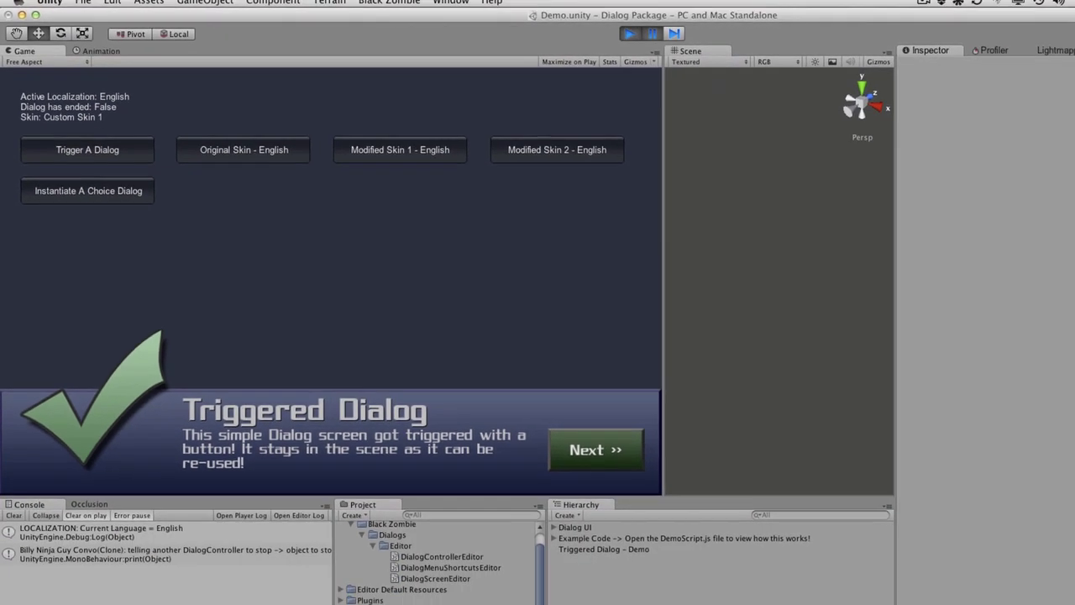
Step: Examine the button and Dialog Text style settings of the English Modified Skin 1 asset
scroll(323, 541, down, 5)
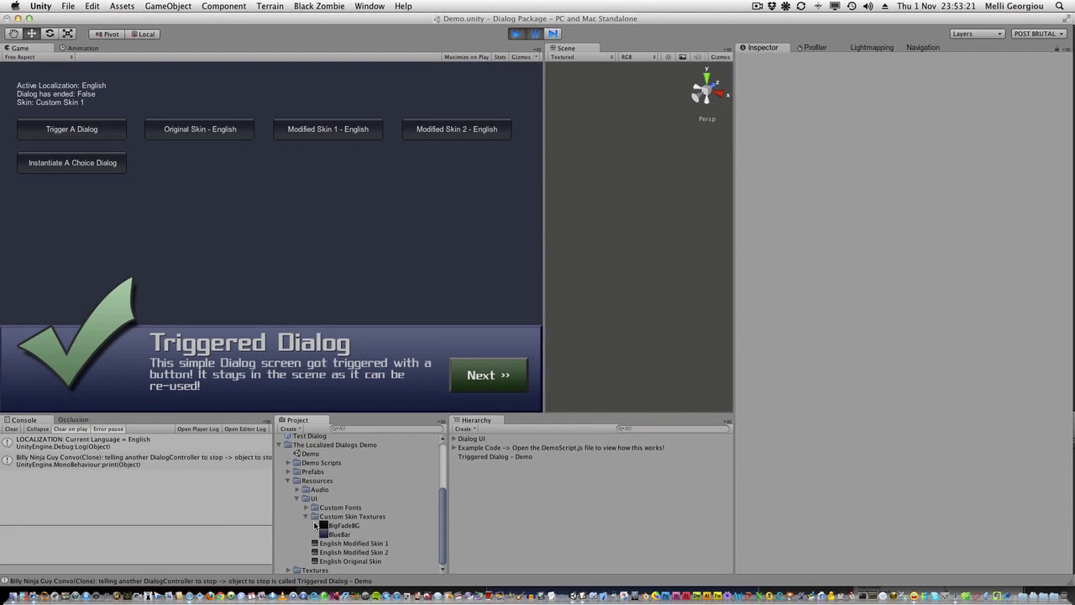
click(380, 551)
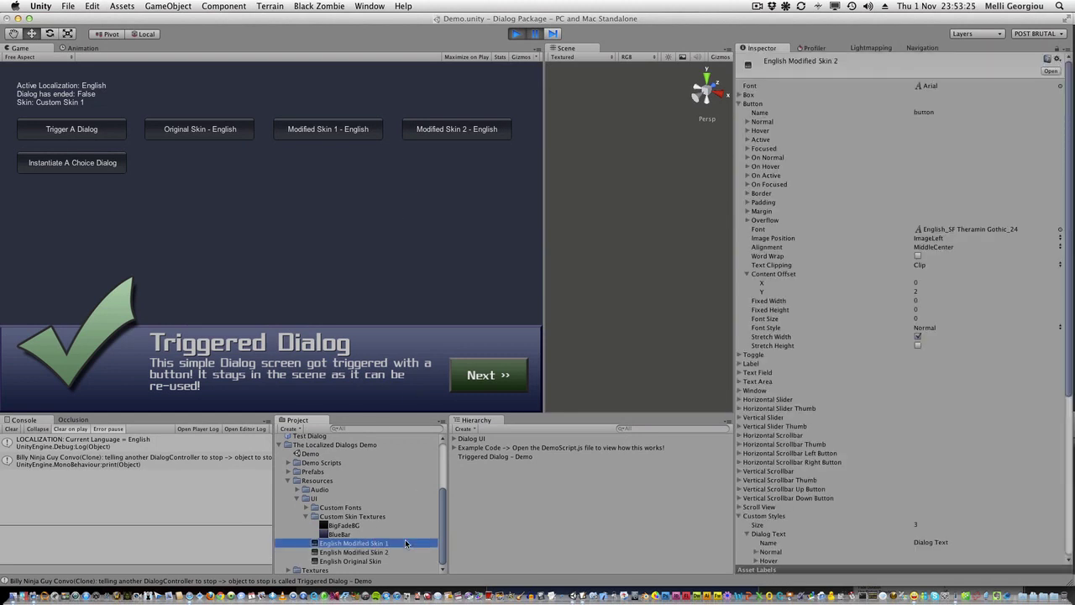
click(404, 543)
scroll(964, 428, down, 5)
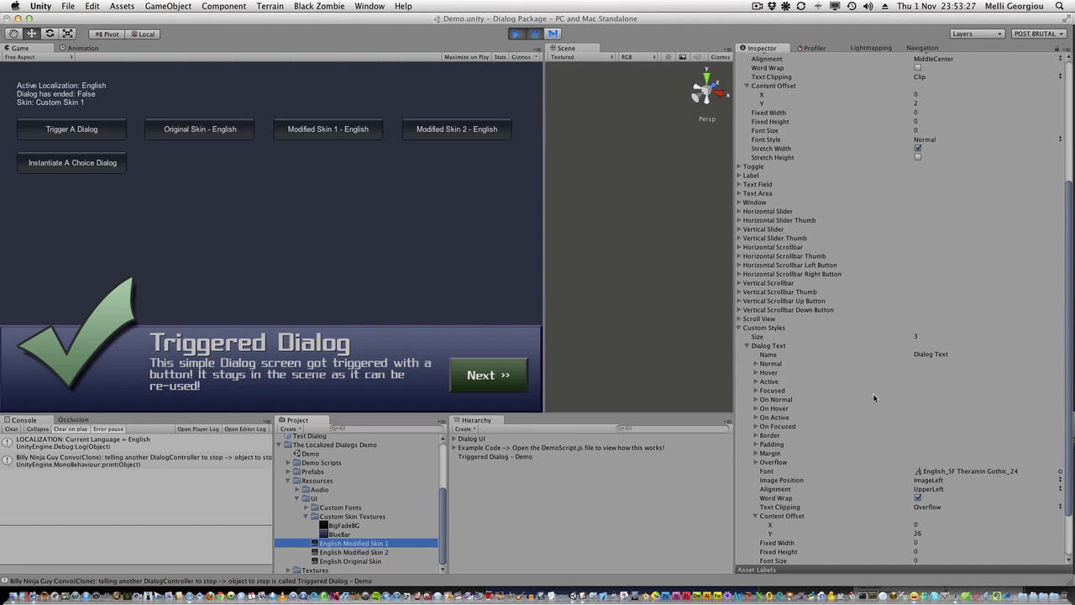
scroll(873, 393, up, 5)
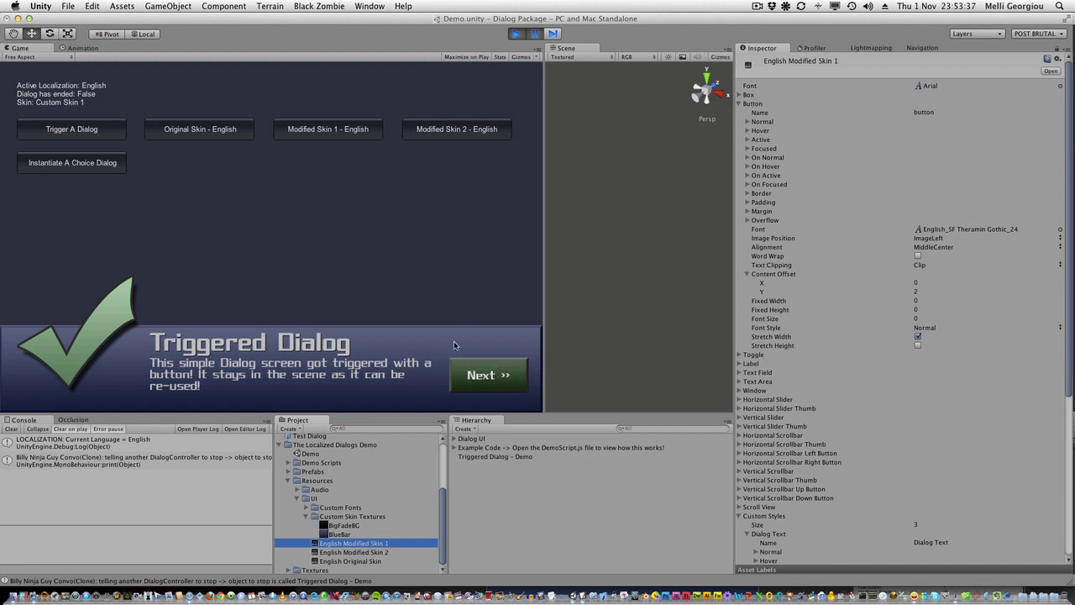
scroll(1015, 374, down, 6)
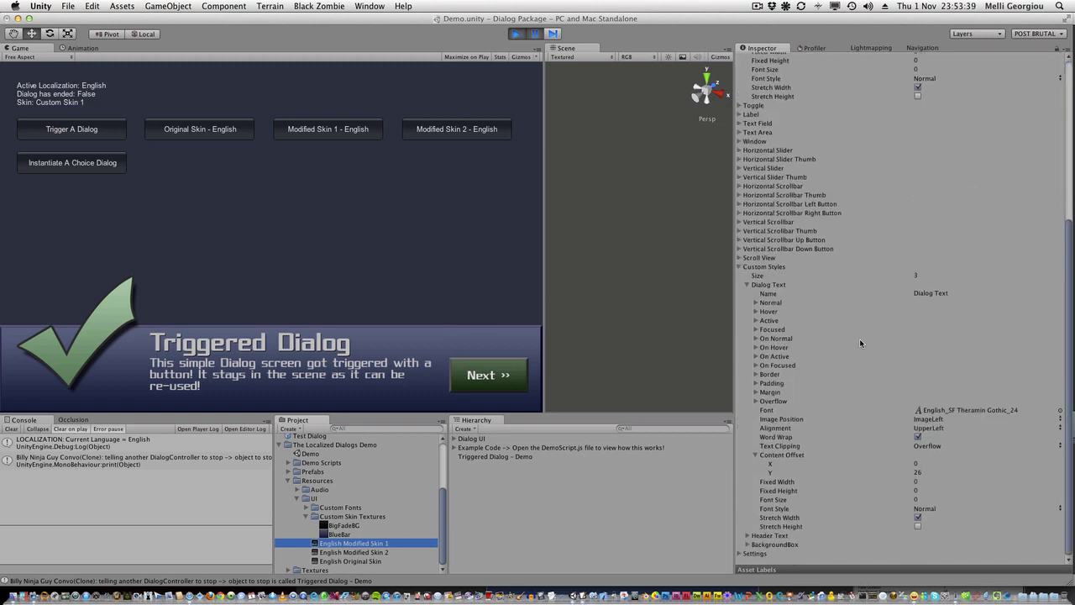
click(783, 289)
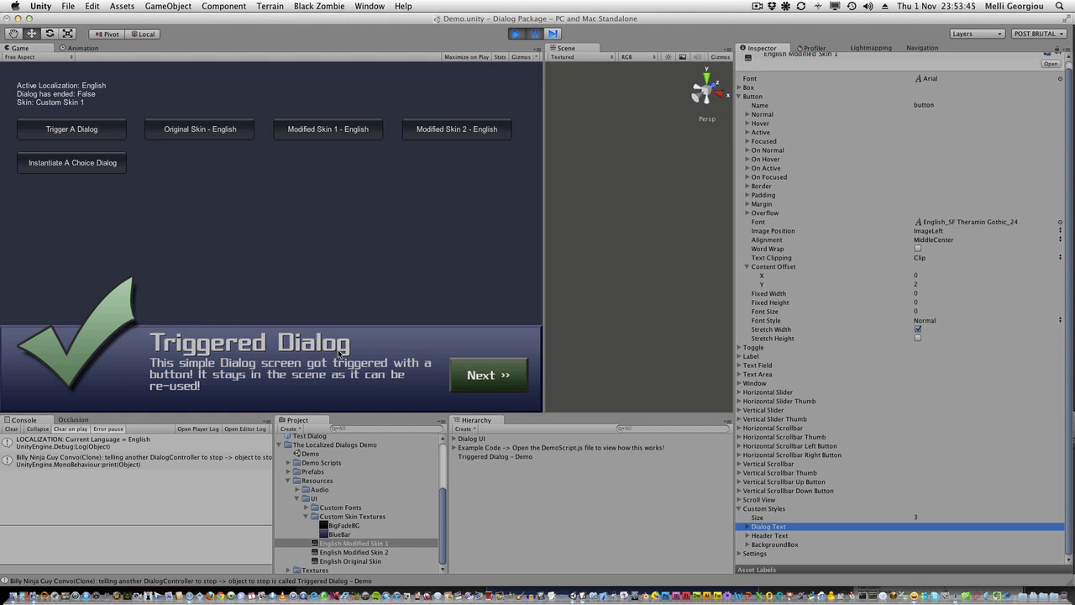
Step: Examine the BackgroundBox custom style of English Modified Skin 1, including its background textures, border and content offset
click(775, 545)
scroll(863, 533, down, 5)
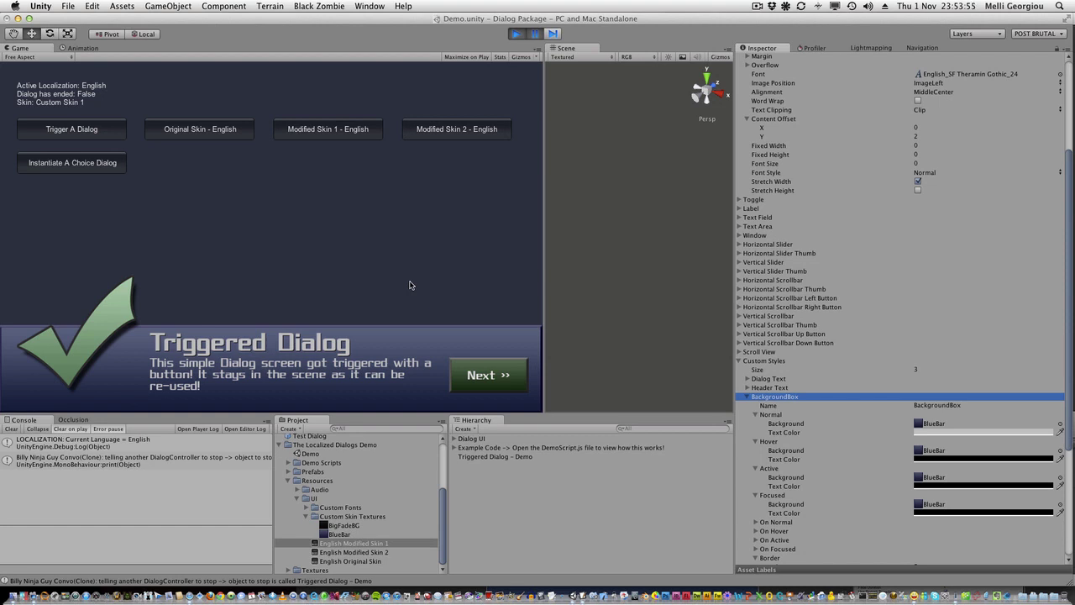
scroll(785, 519, down, 3)
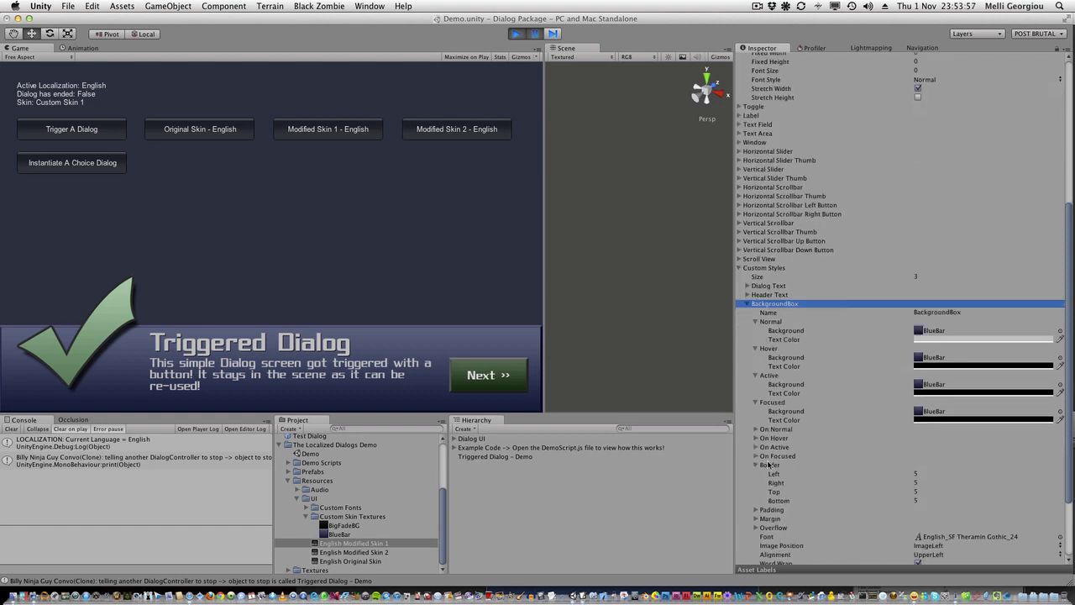
scroll(783, 507, down, 3)
click(780, 496)
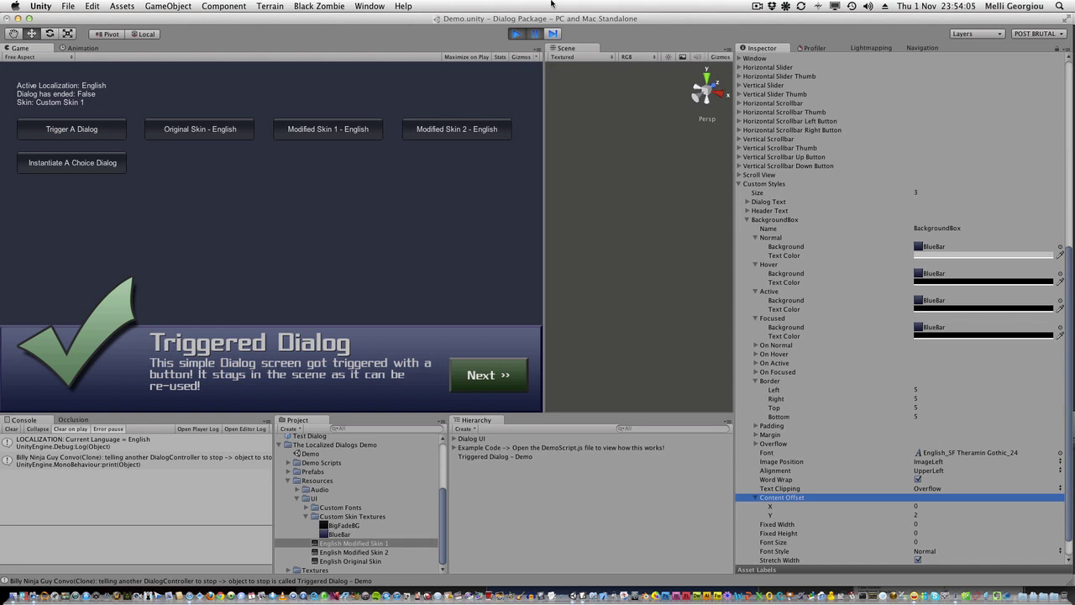
Step: Resume the paused demo and change the Game view's width to test how the triggered dialog scales
click(536, 32)
drag(543, 90, 311, 143)
drag(427, 164, 518, 168)
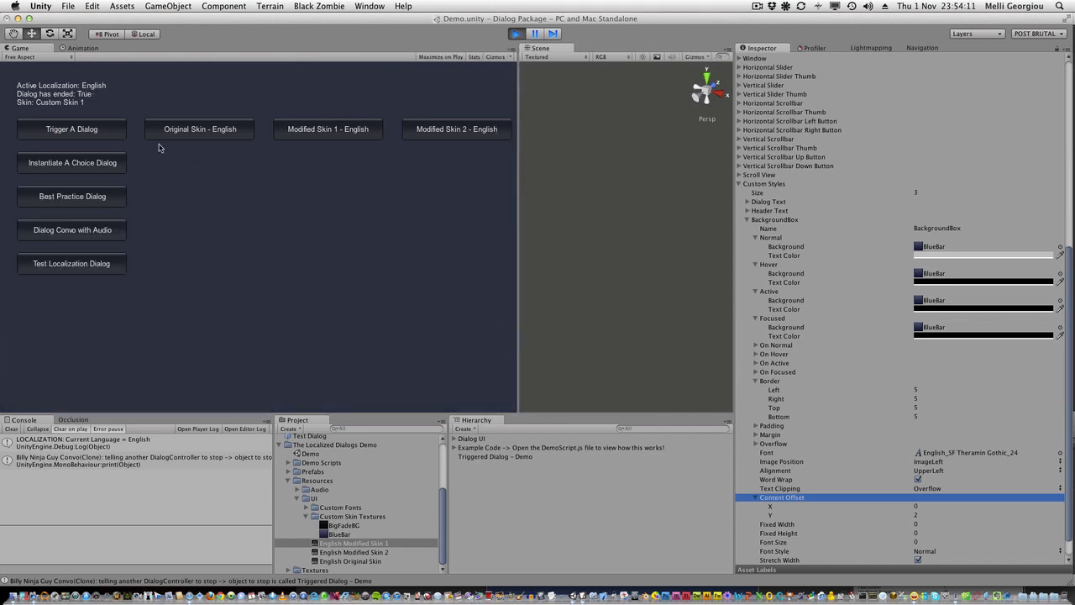
Step: Instantiate the choice dialog, resize the Game view to check its scaling, and answer No
click(102, 165)
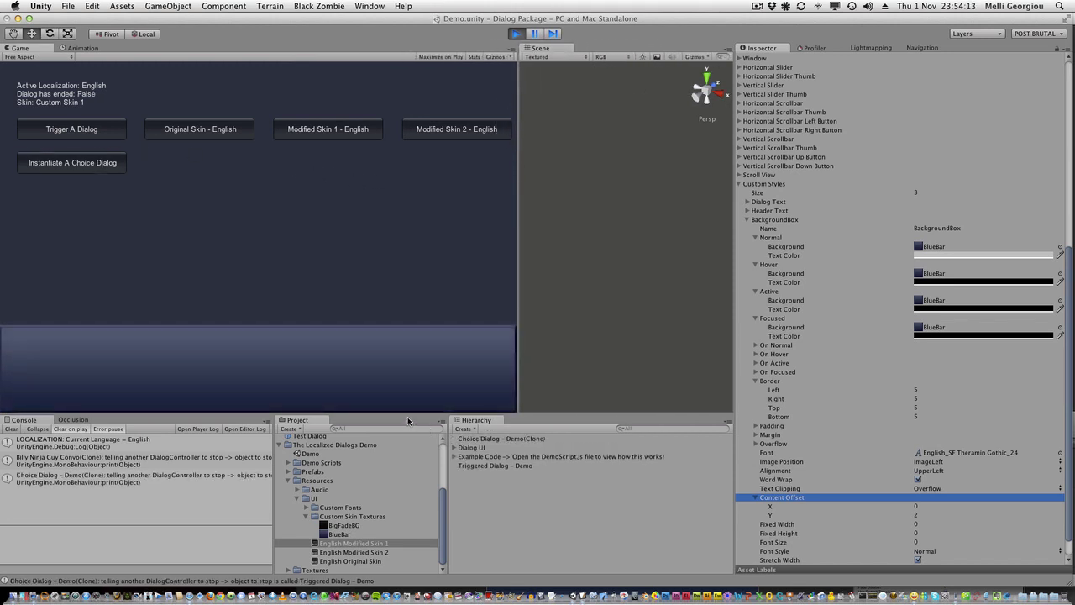
mouse_move(408, 416)
mouse_down()
mouse_move(407, 471)
mouse_move(410, 429)
mouse_up()
drag(517, 300, 577, 300)
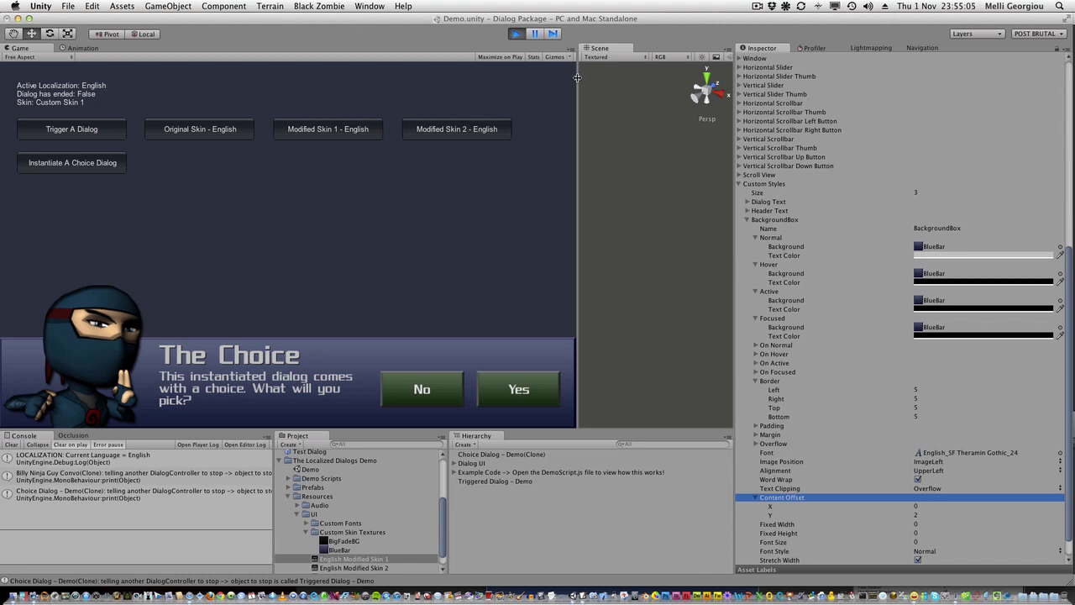
drag(579, 78, 538, 84)
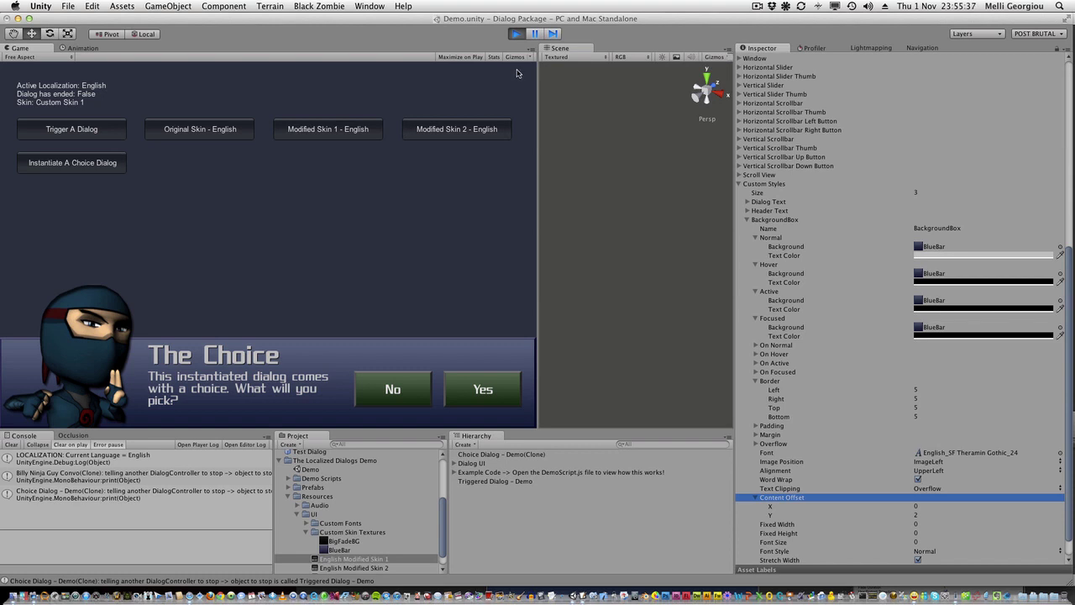
click(403, 390)
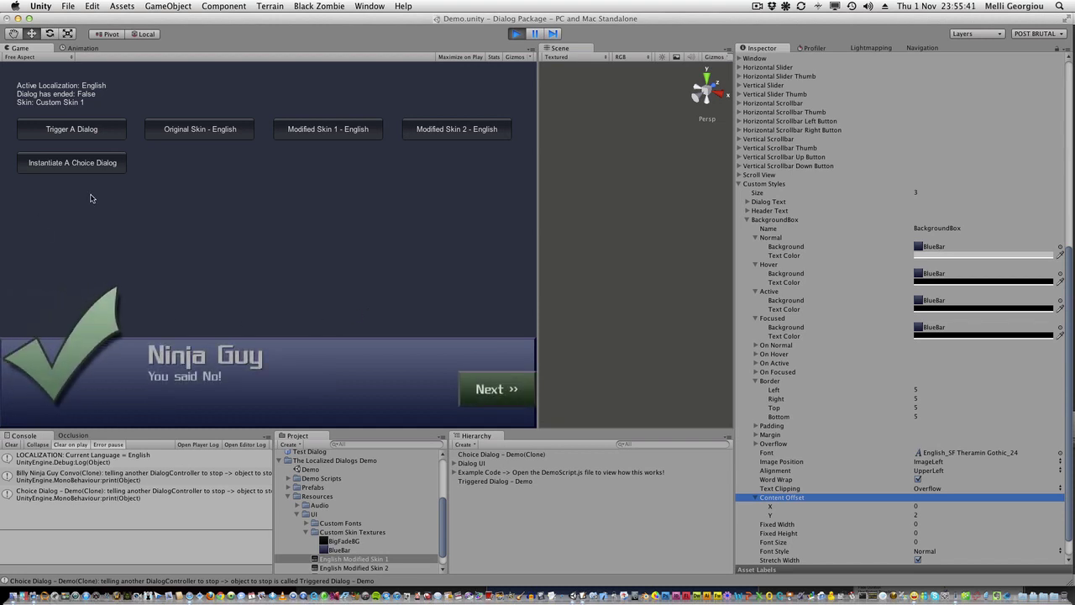